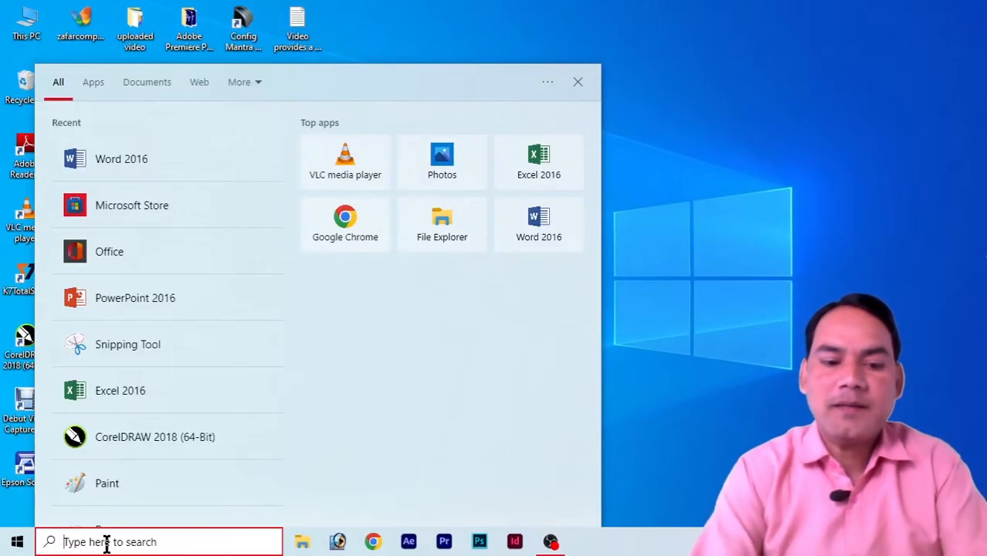
# Step: Open Word 2016 and create a new blank document
pyautogui.write('word')
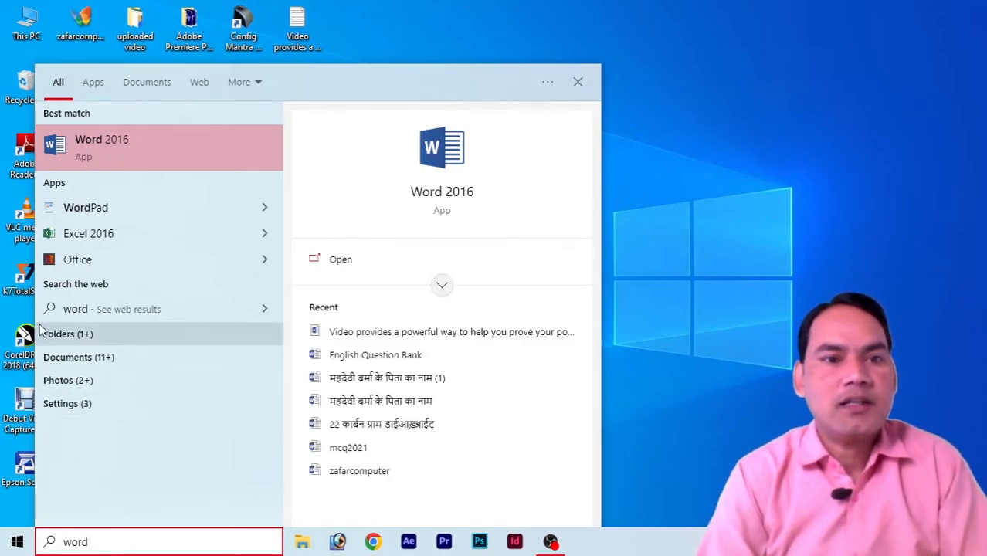
pyautogui.click(130, 145)
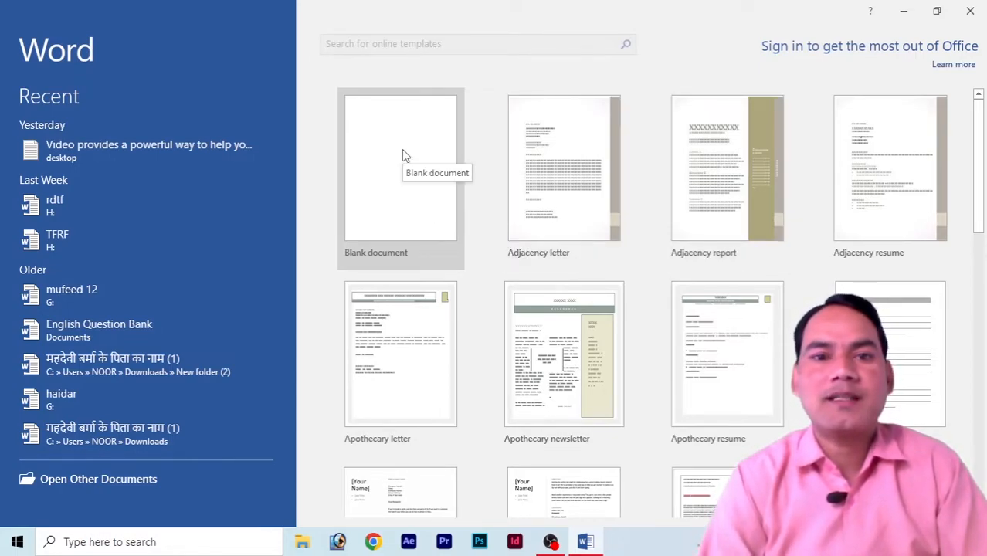
pyautogui.click(406, 170)
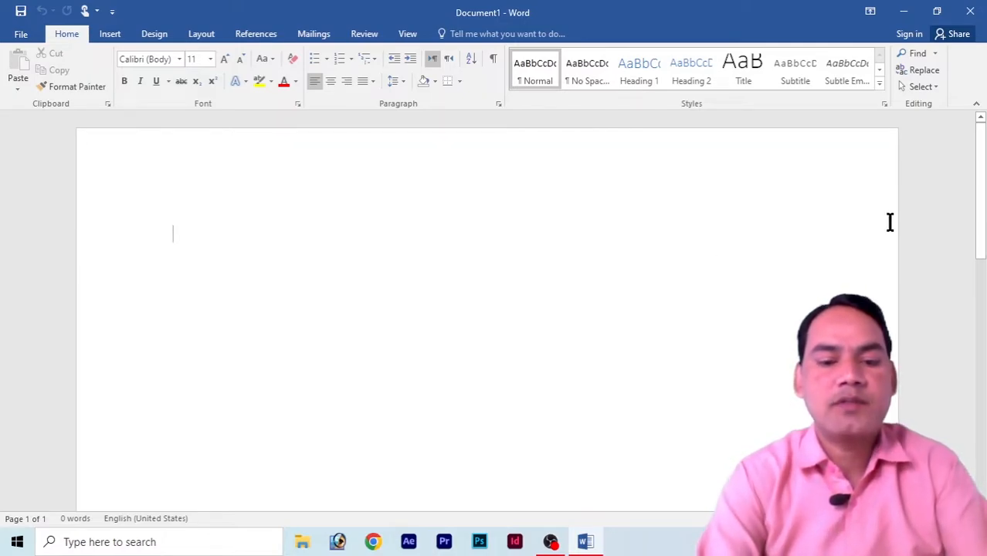
# Step: Enter three lines of sample text: "Jghdfkjghjg", "Gjfdngjfd" and "djgnkfhmk"
pyautogui.write('jghdfkjghjg')
pyautogui.press('Return')
pyautogui.write('gjfdngjfd')
pyautogui.press('Return')
pyautogui.write('djgnkfhmk')
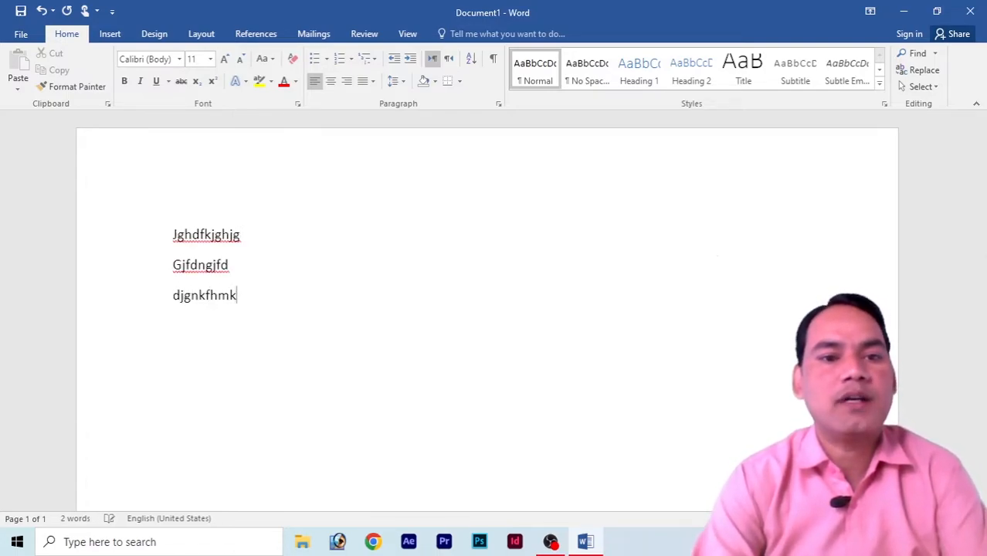
# Step: Erase all three lines of sample text so the page is empty
pyautogui.press('BackSpace')
pyautogui.press('BackSpace')
pyautogui.press('BackSpace')
pyautogui.press('BackSpace')
pyautogui.press('BackSpace')
pyautogui.press('BackSpace')
pyautogui.press('BackSpace')
pyautogui.press('BackSpace')
pyautogui.press('BackSpace')
pyautogui.press('BackSpace')
pyautogui.press('BackSpace')
pyautogui.press('BackSpace')
pyautogui.press('BackSpace')
pyautogui.press('BackSpace')
pyautogui.press('BackSpace')
pyautogui.press('BackSpace')
pyautogui.press('BackSpace')
pyautogui.press('BackSpace')
pyautogui.press('BackSpace')
pyautogui.press('BackSpace')
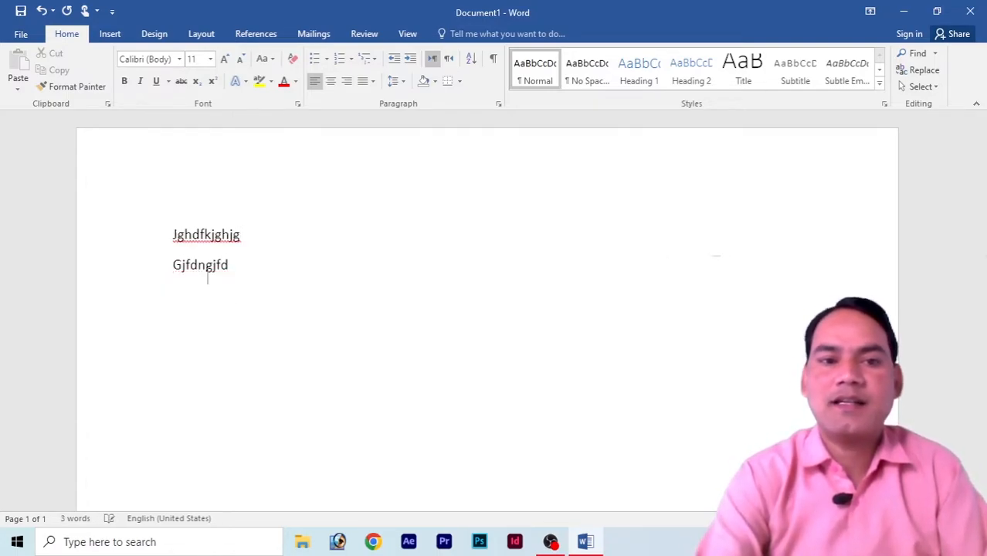
pyautogui.press('BackSpace')
pyautogui.press('BackSpace')
pyautogui.press('BackSpace')
pyautogui.press('BackSpace')
pyautogui.press('BackSpace')
pyautogui.press('BackSpace')
pyautogui.press('BackSpace')
pyautogui.press('BackSpace')
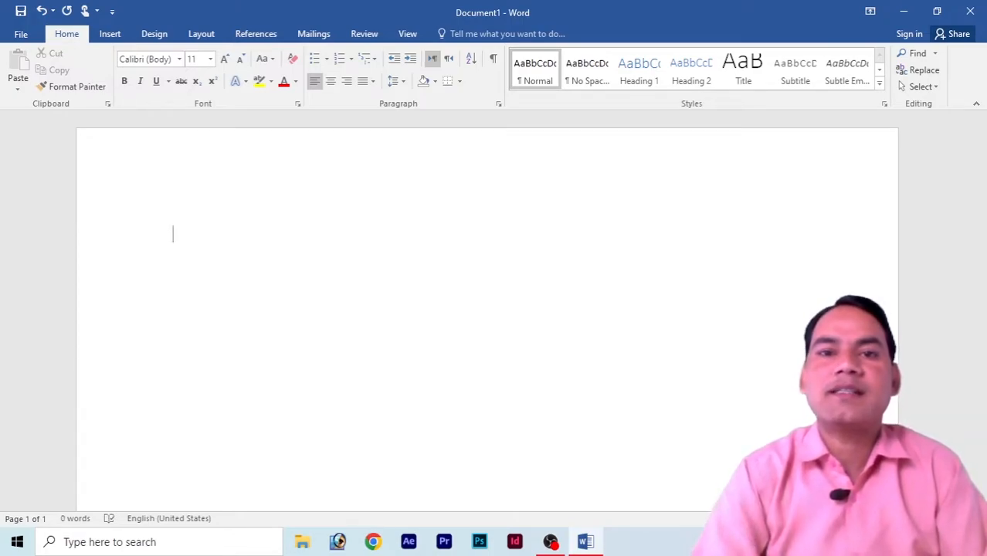
# Step: Write "Moin tech support" on the first line and erase it again
pyautogui.write('moin tech s')
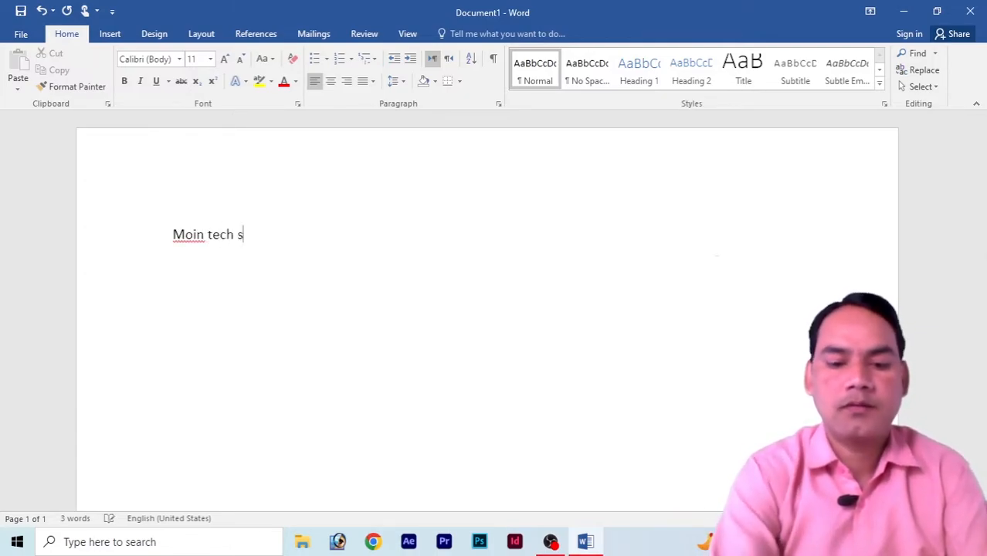
pyautogui.write('upport')
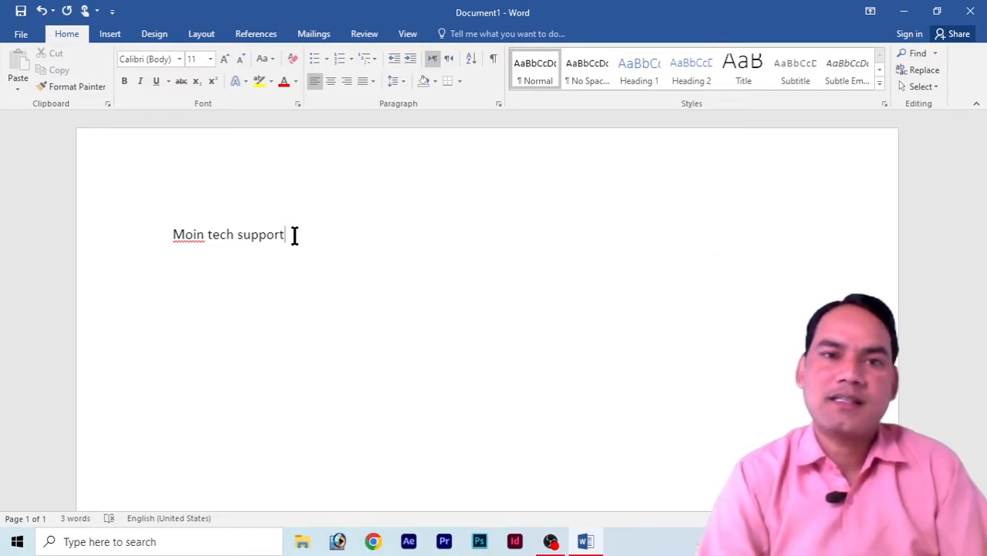
pyautogui.press('BackSpace')
pyautogui.press('BackSpace')
pyautogui.press('BackSpace')
pyautogui.press('BackSpace')
pyautogui.press('BackSpace')
pyautogui.press('BackSpace')
pyautogui.press('BackSpace')
pyautogui.press('BackSpace')
pyautogui.press('BackSpace')
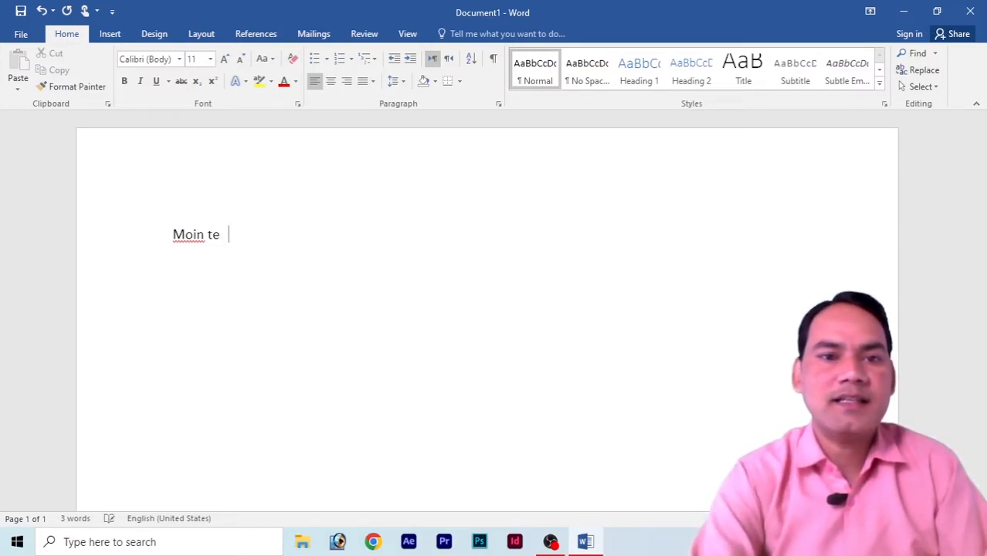
pyautogui.press('BackSpace')
pyautogui.press('BackSpace')
pyautogui.press('BackSpace')
pyautogui.press('BackSpace')
pyautogui.press('BackSpace')
pyautogui.press('BackSpace')
pyautogui.press('BackSpace')
pyautogui.press('BackSpace')
pyautogui.press('BackSpace')
# Step: Generate sample paragraphs on the empty page with the formula =rand()
pyautogui.write('=r')
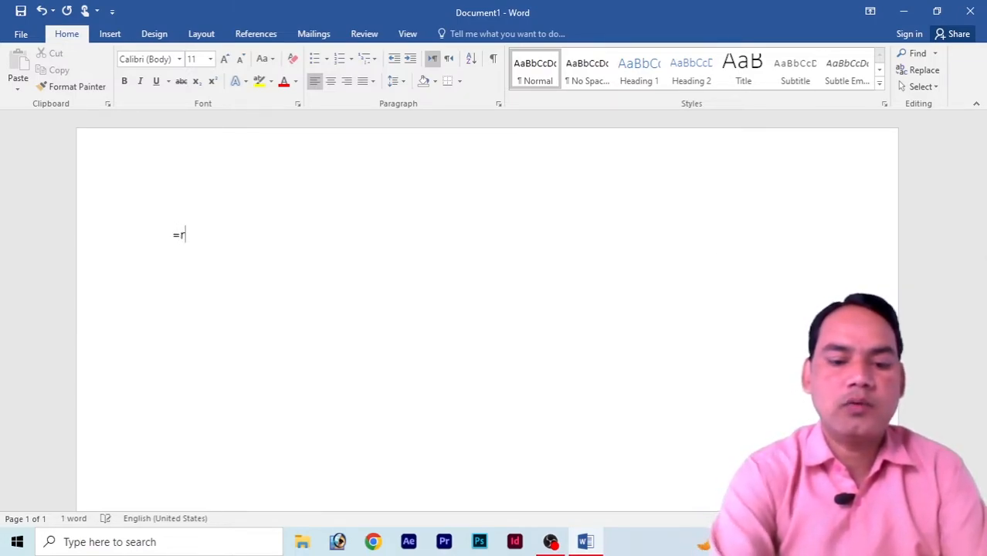
pyautogui.write('and()')
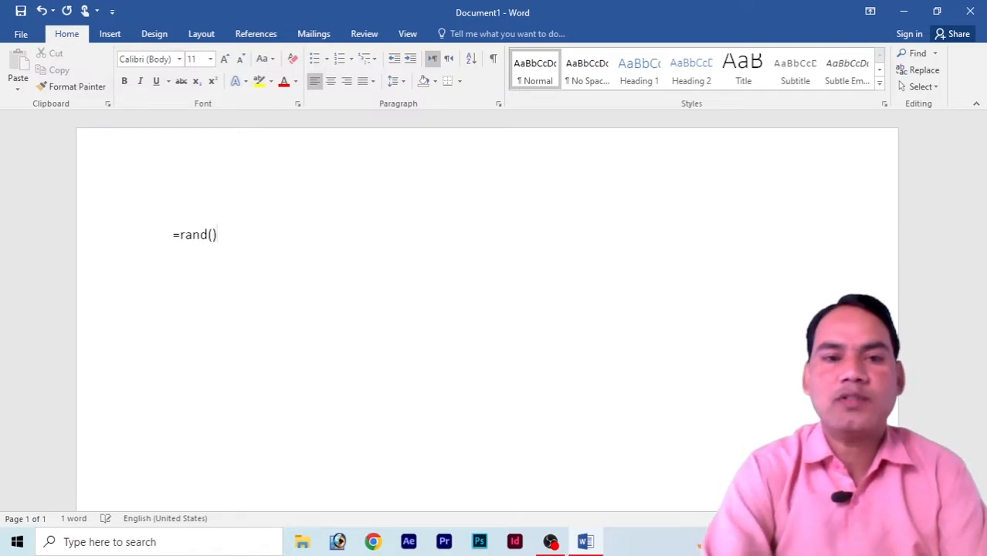
pyautogui.press('Return')
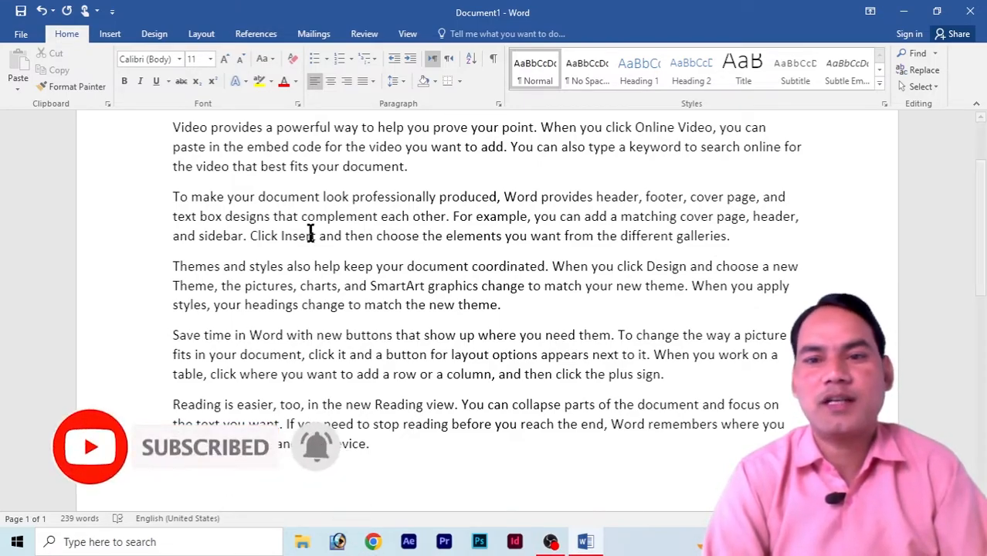
# Step: Select the whole document and delete all the generated paragraphs
pyautogui.scroll(3, 204, 243)
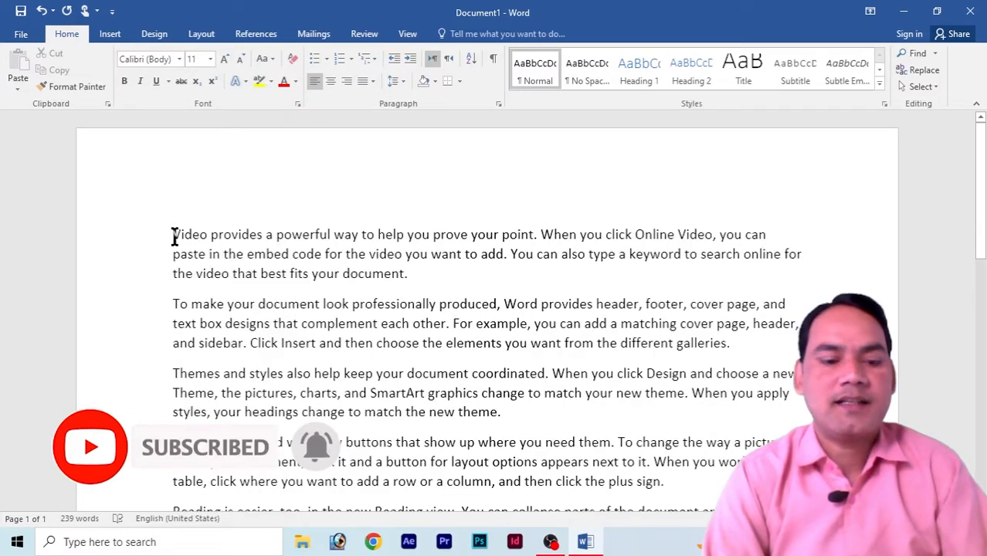
pyautogui.hotkey('ctrl', 'a')
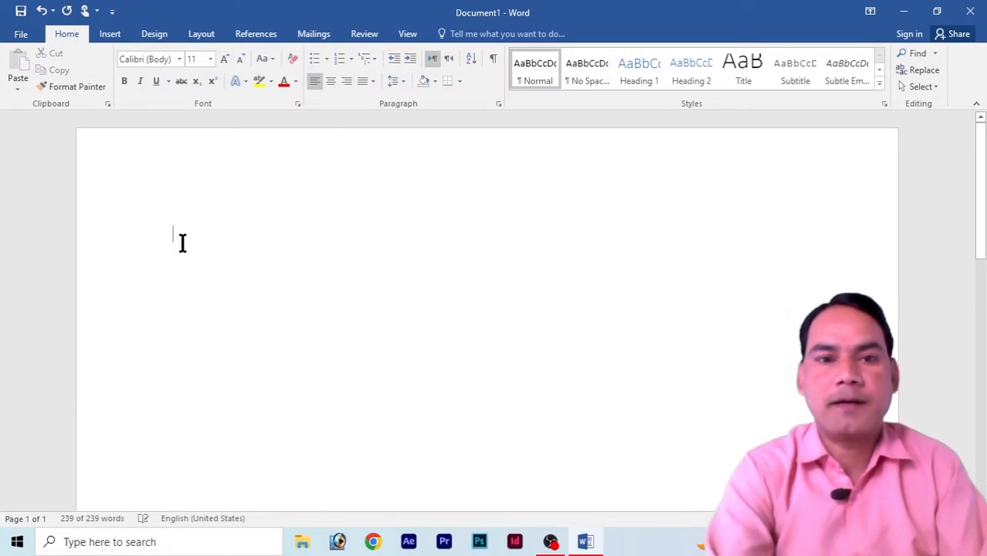
pyautogui.press('Delete')
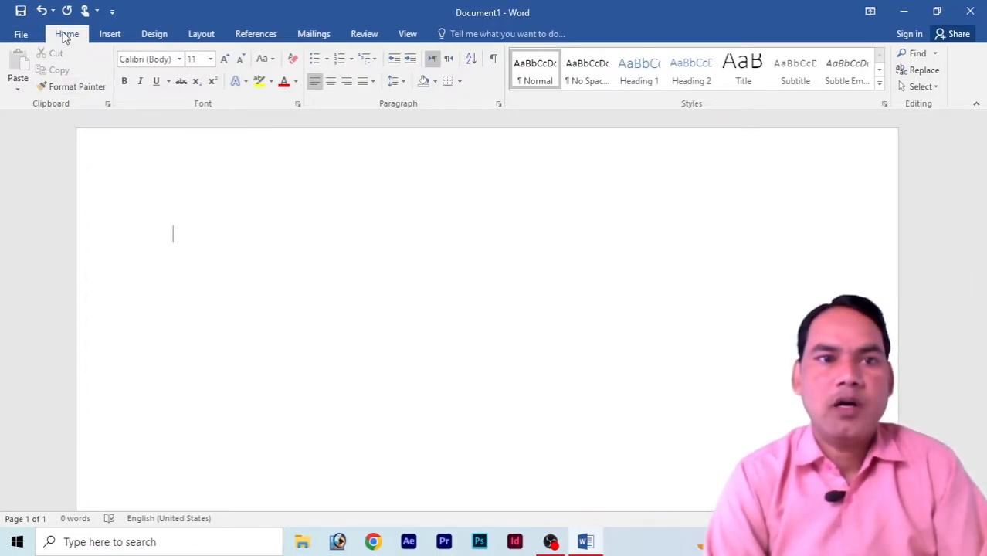
pyautogui.click(115, 35)
pyautogui.click(156, 36)
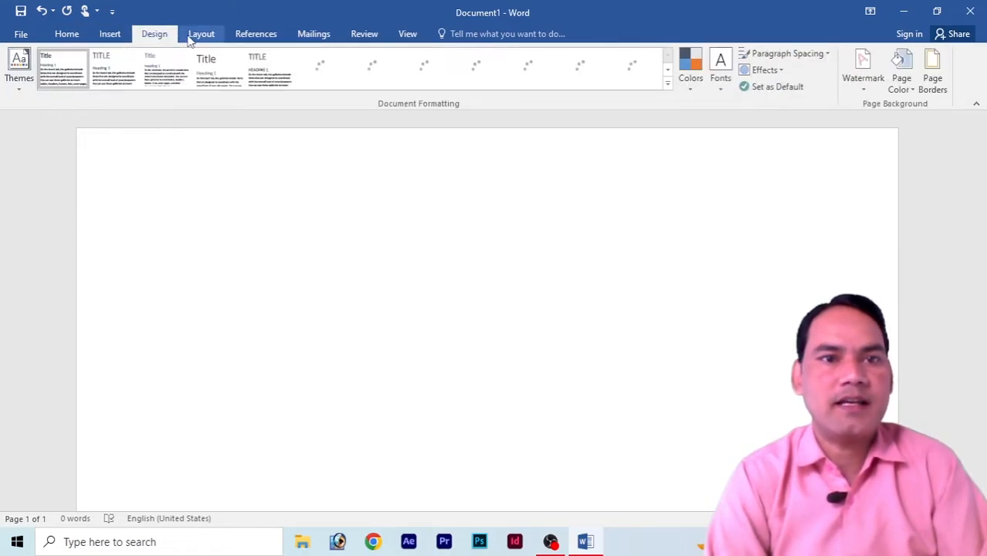
pyautogui.click(201, 34)
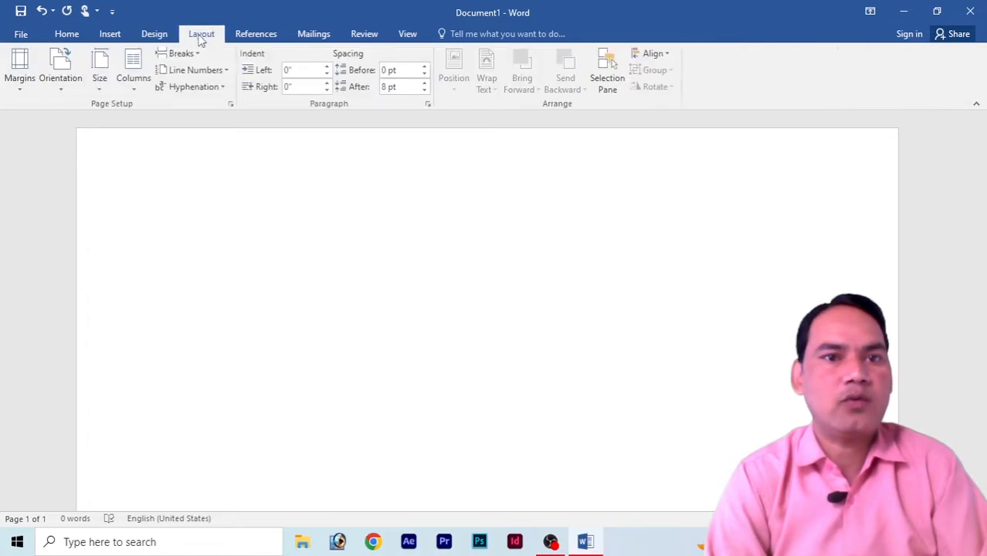
pyautogui.click(71, 36)
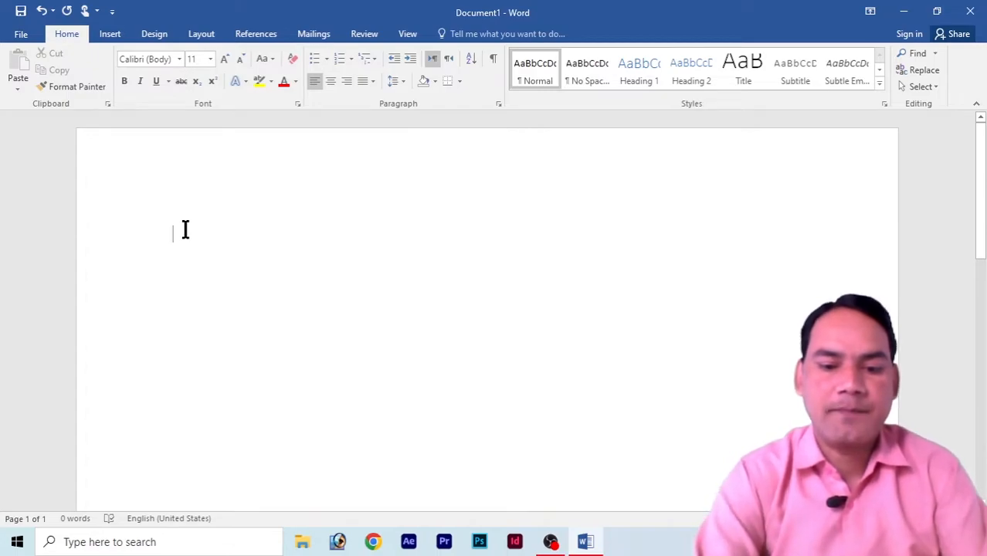
# Step: Write "Moin tech support" on the first line of the document
pyautogui.write('moin tech support')
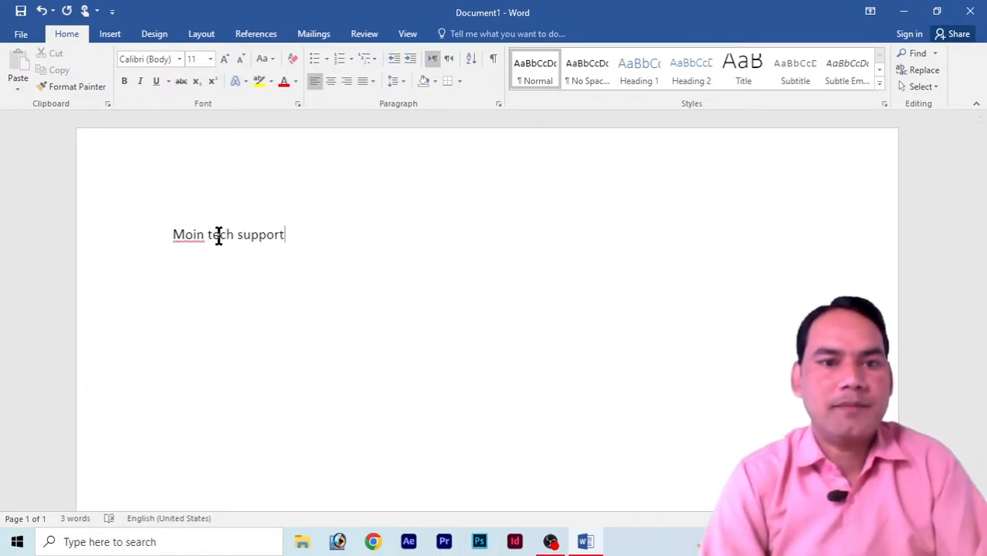
pyautogui.moveTo(307, 242); pyautogui.dragTo(166, 236)
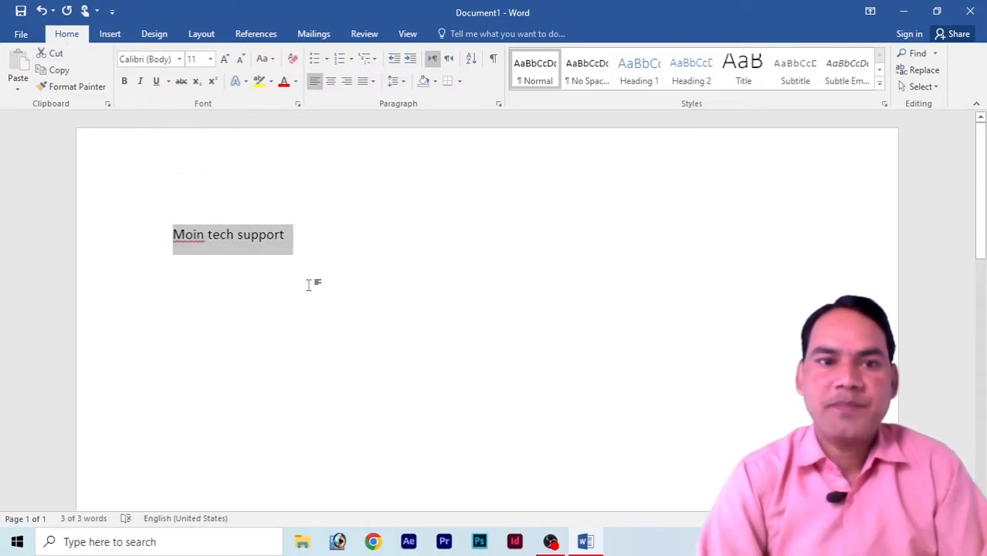
pyautogui.click(291, 236)
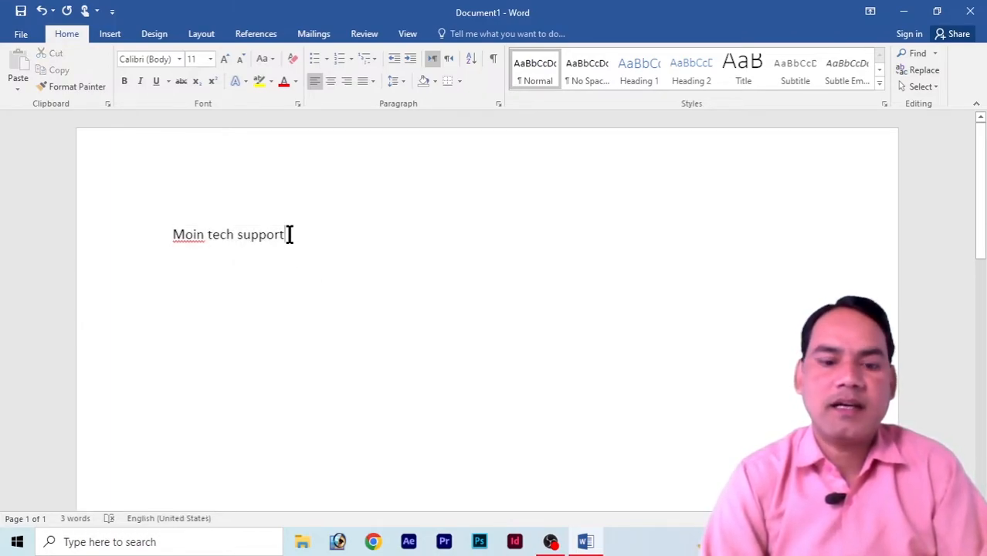
# Step: Change the font of the "Moin tech support" line to Algerian
pyautogui.moveTo(289, 235); pyautogui.dragTo(179, 242)
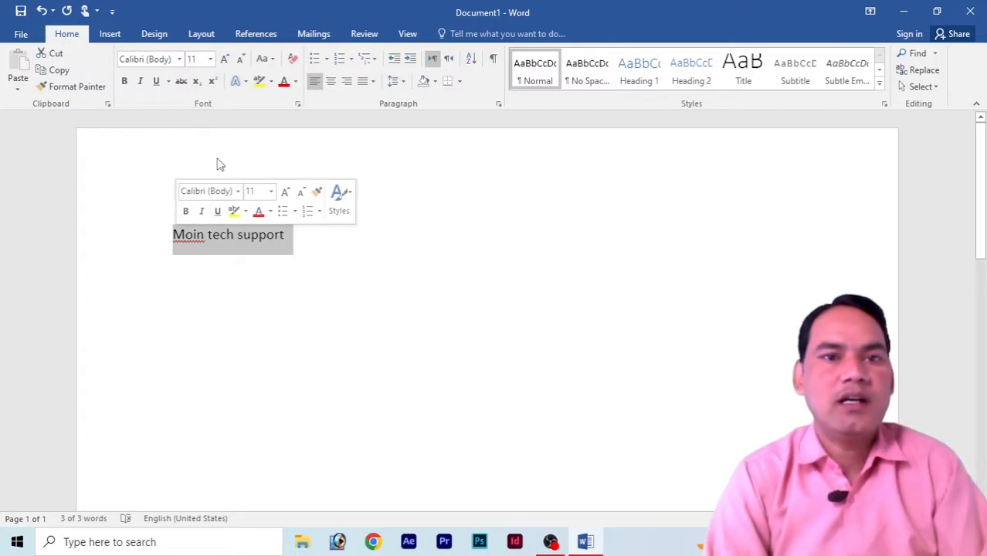
pyautogui.click(179, 60)
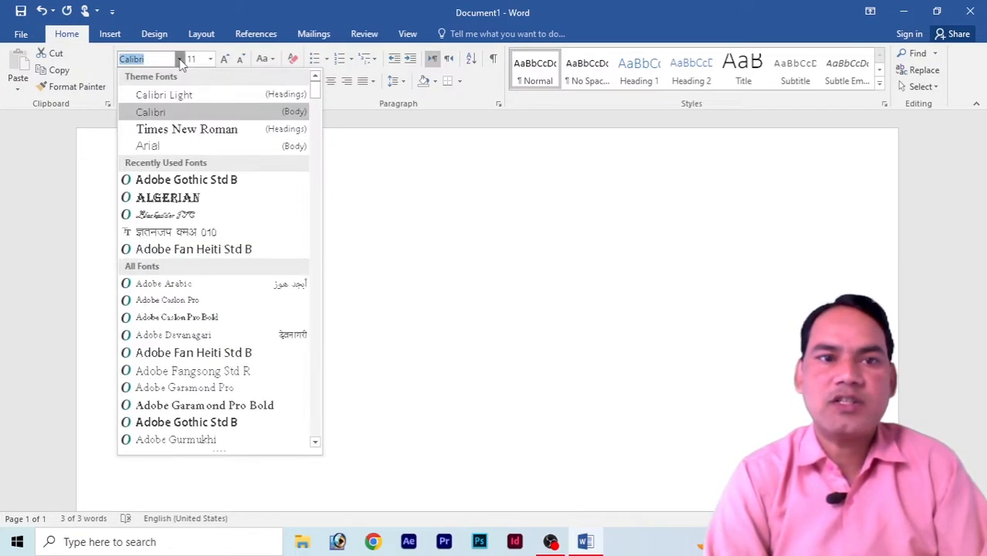
pyautogui.click(192, 199)
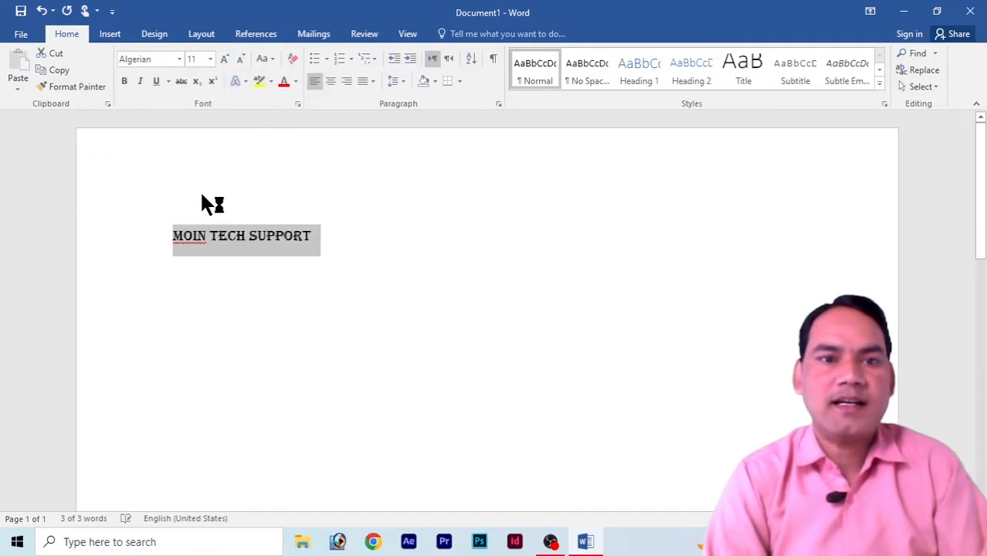
pyautogui.click(319, 234)
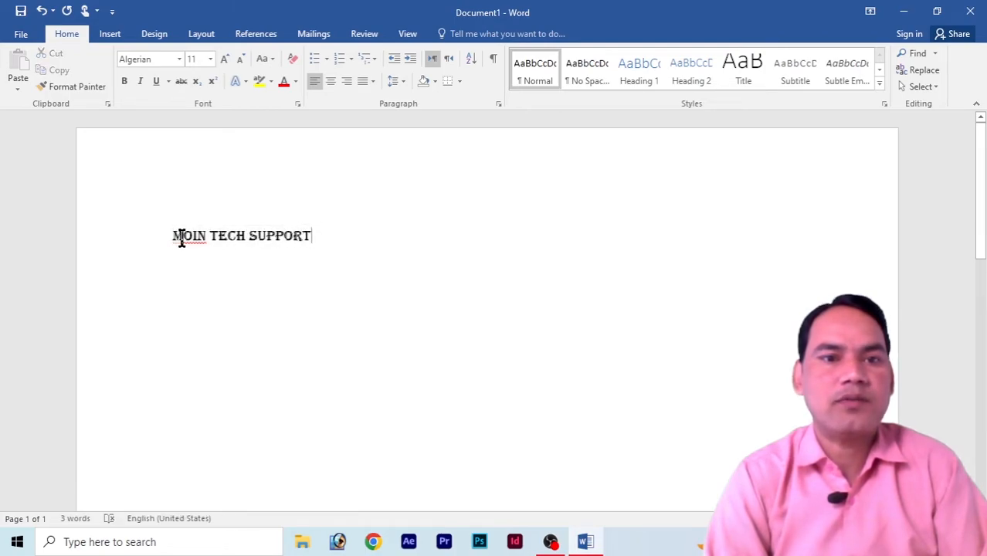
# Step: Set the font size of the whole text line to 22
pyautogui.click(128, 249)
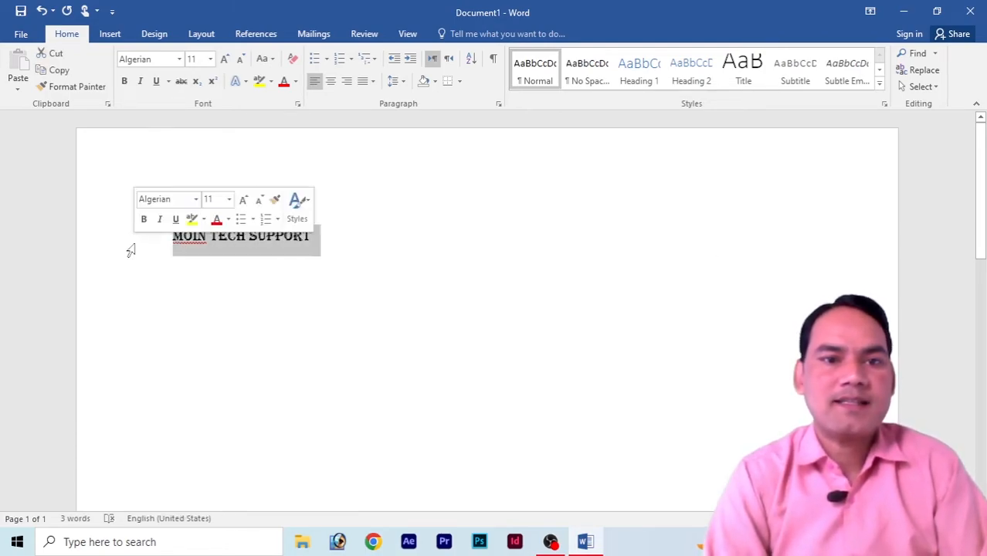
pyautogui.click(209, 58)
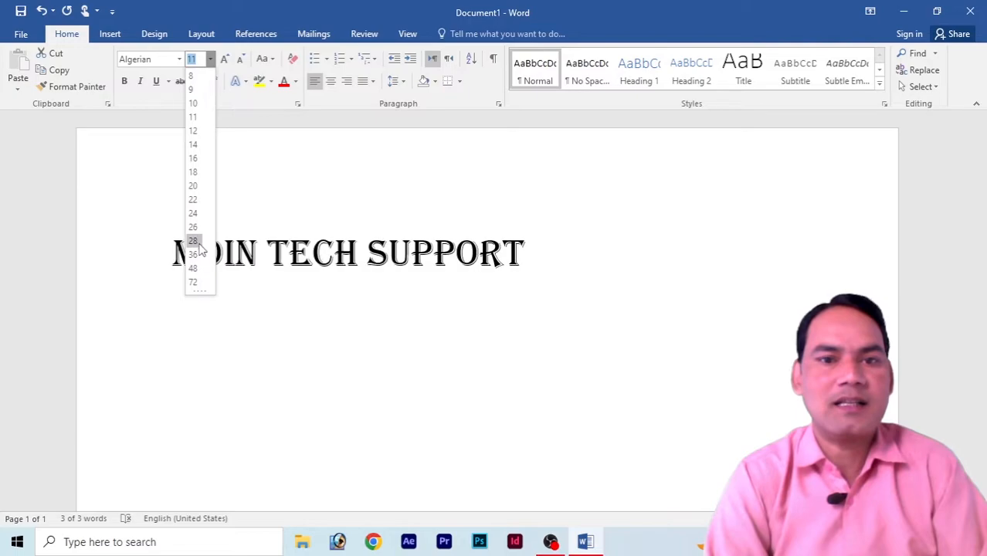
pyautogui.click(200, 200)
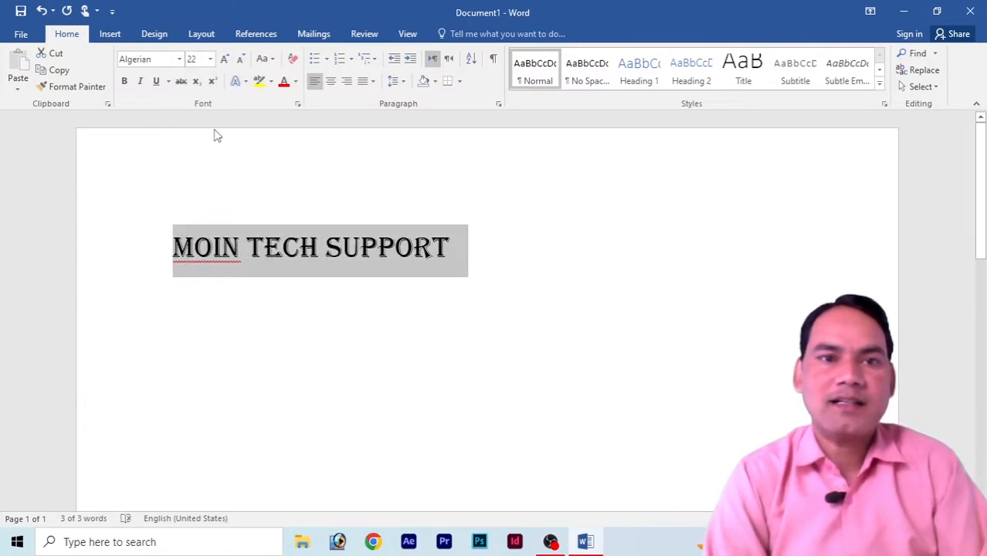
# Step: Grow the selected text's font size in steps up to 72
pyautogui.click(224, 60)
pyautogui.click(224, 59)
pyautogui.click(224, 60)
pyautogui.click(224, 59)
pyautogui.click(224, 59)
pyautogui.click(224, 60)
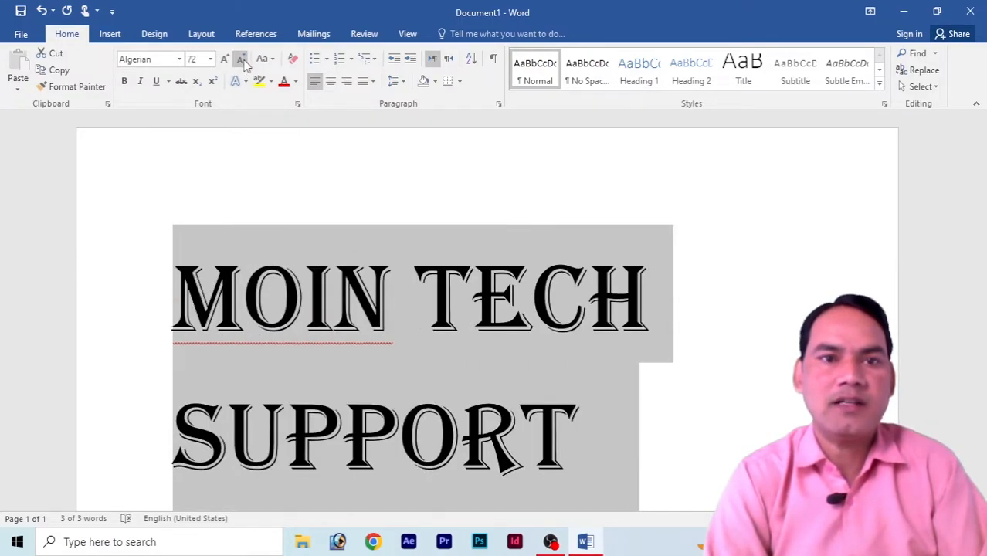
# Step: Shrink the selected text's font size in steps down to 24
pyautogui.click(240, 60)
pyautogui.click(241, 59)
pyautogui.click(240, 59)
pyautogui.click(240, 60)
pyautogui.click(240, 59)
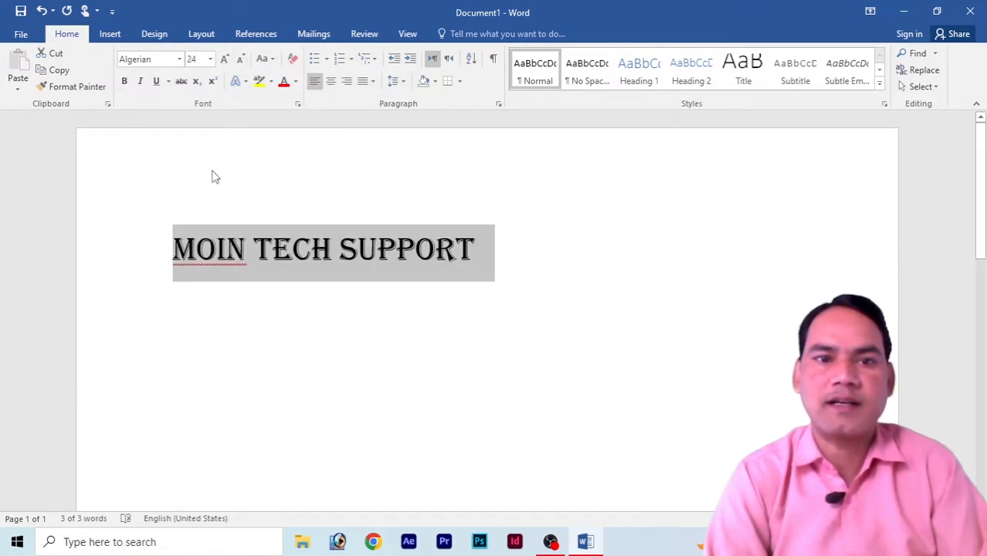
# Step: Change the selected line's font to the theme body font Calibri
pyautogui.click(180, 62)
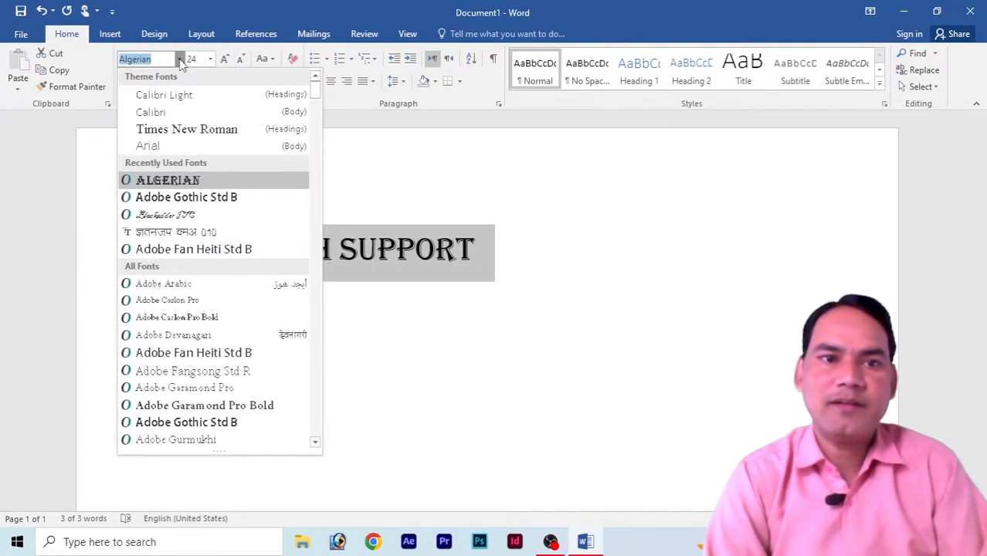
pyautogui.click(164, 112)
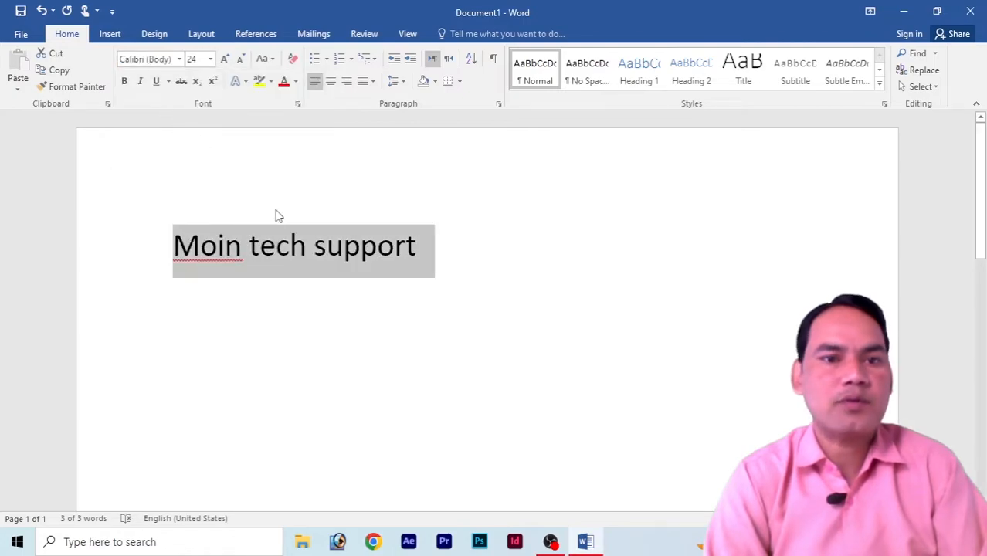
# Step: Append the word "hghfdgh" to the end of the "Moin tech support" line
pyautogui.click(419, 247)
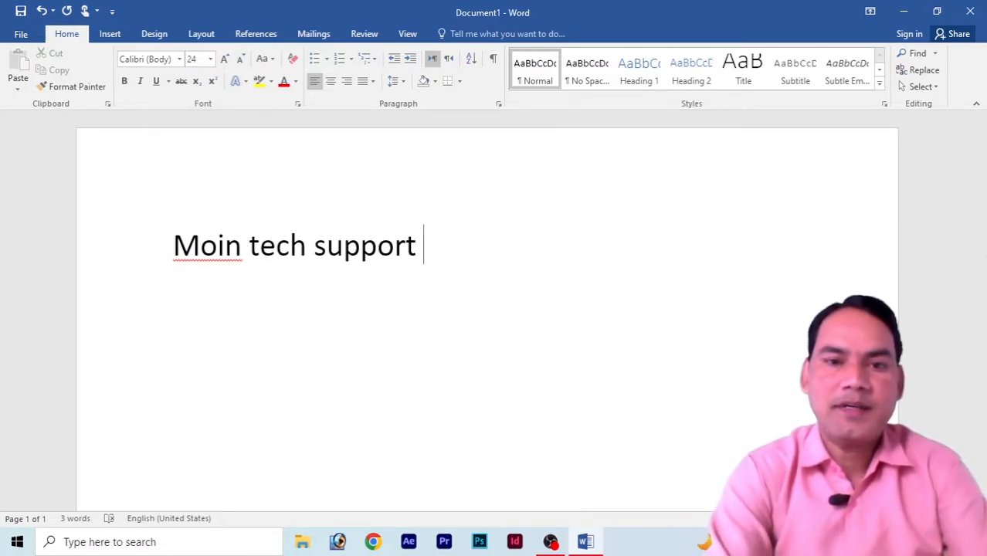
pyautogui.write('hghfdgh')
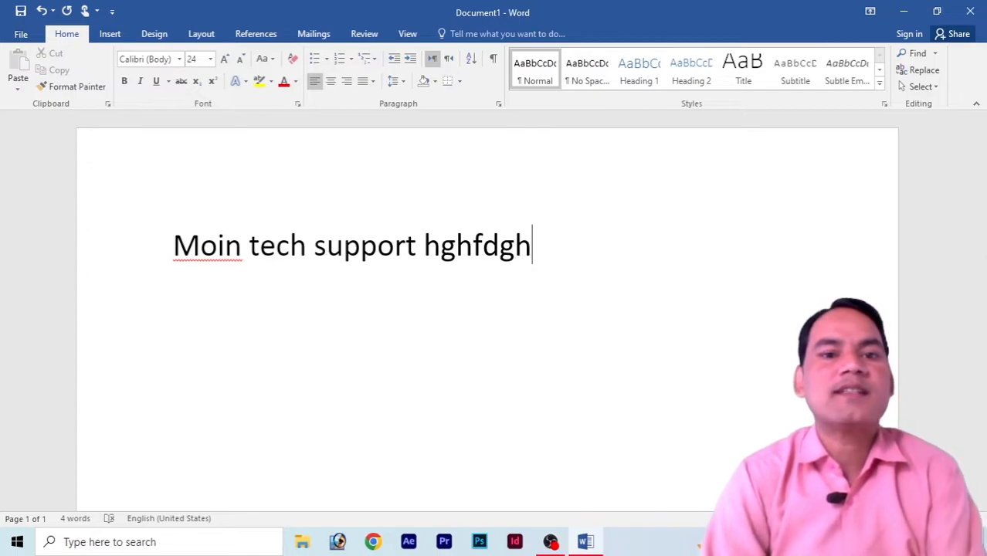
pyautogui.click(345, 248)
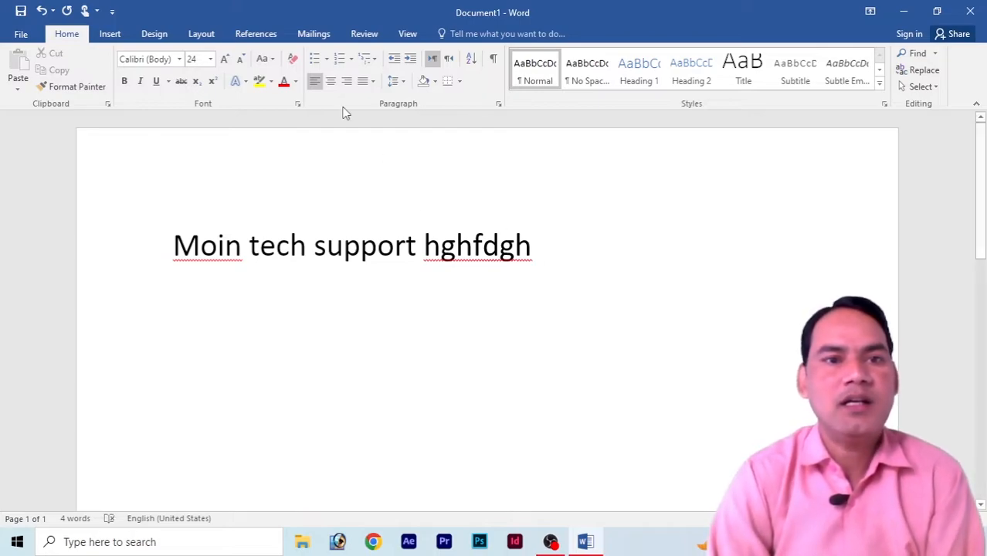
# Step: Append the word "hfdghgh" in the Algerian font at the end of the sample line
pyautogui.click(180, 60)
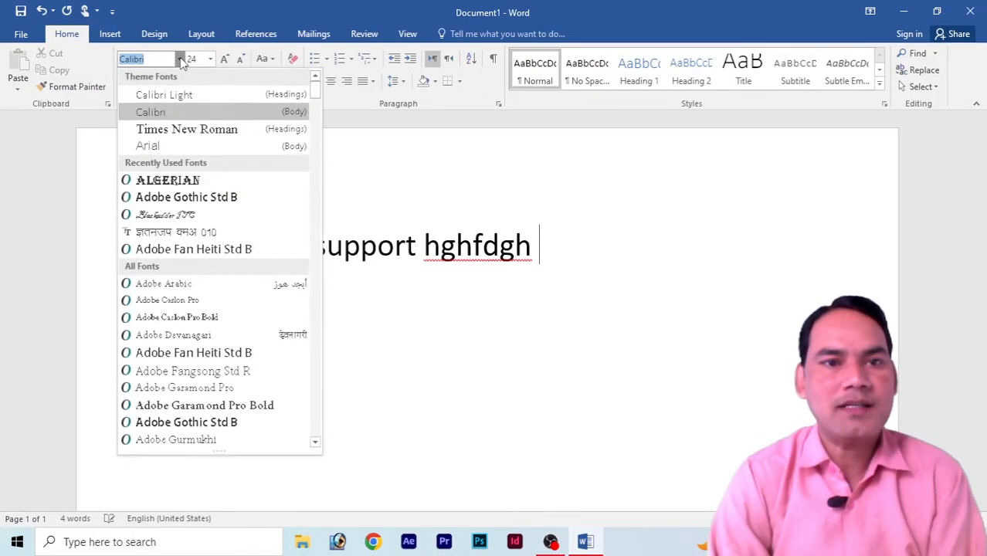
pyautogui.click(176, 180)
pyautogui.write('hfdghgh')
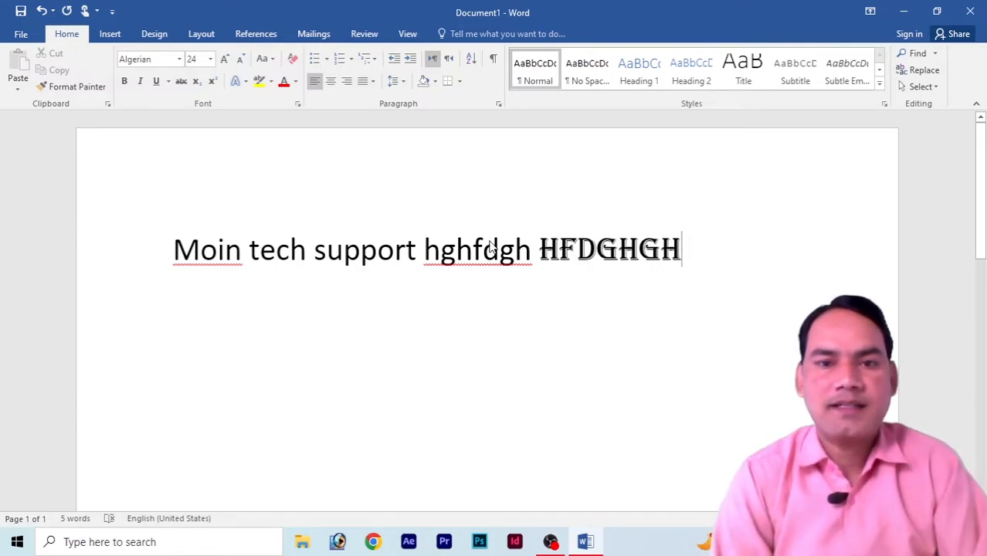
# Step: Delete the whole sample line and generate placeholder paragraphs with =rand()
pyautogui.click(93, 251)
pyautogui.press('Delete')
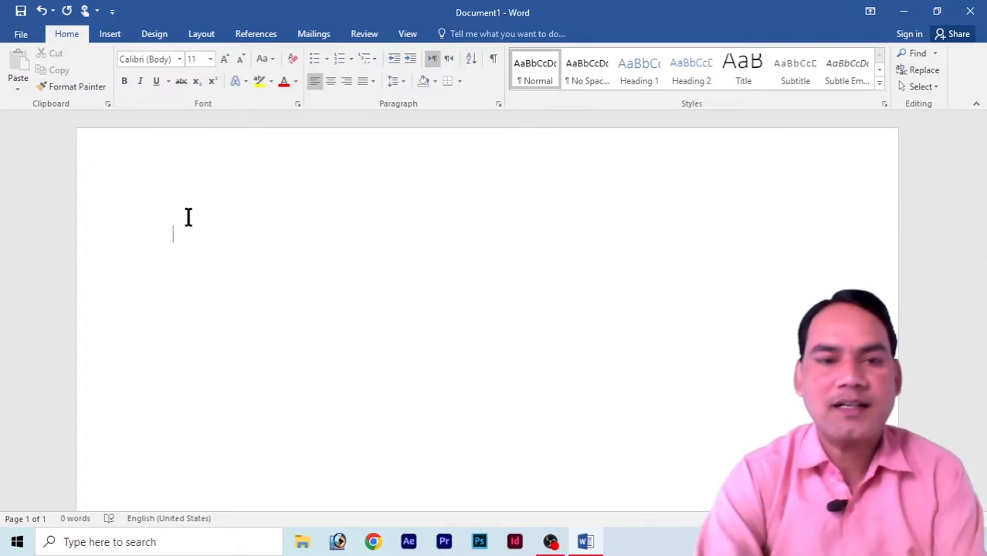
pyautogui.write('=')
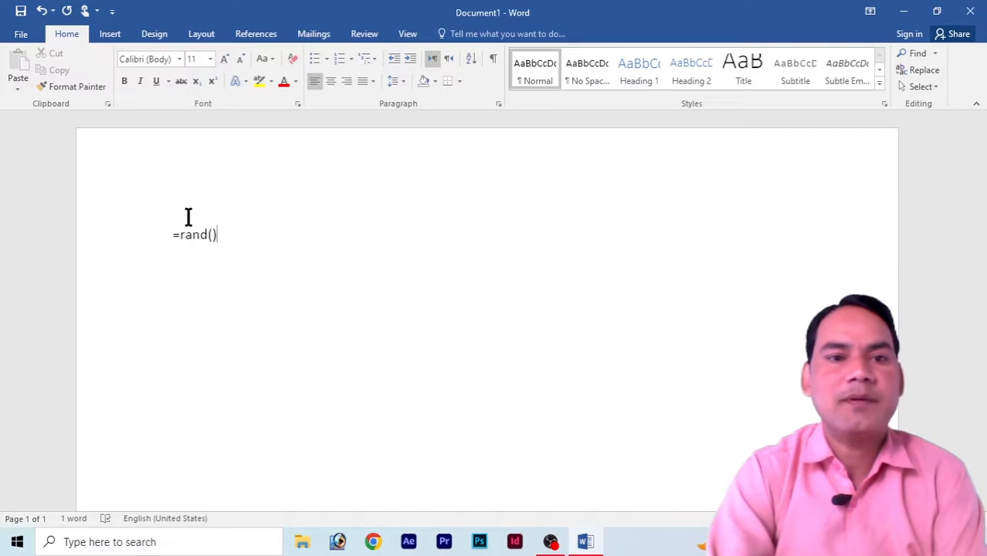
pyautogui.write('rand()')
pyautogui.press('Return')
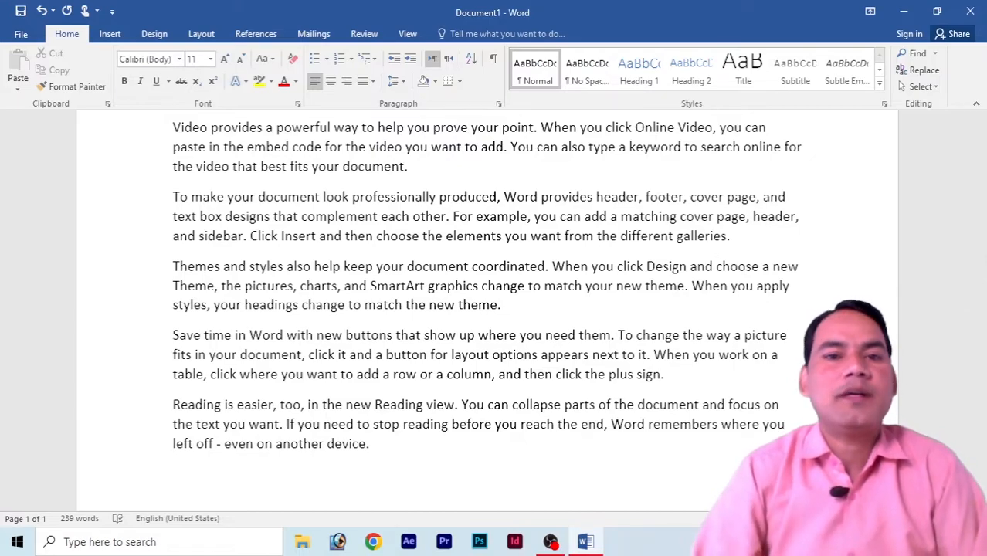
# Step: Grow the font size of the first paragraph's first line in four steps
pyautogui.scroll(2, 985, 205)
pyautogui.scroll(1, 985, 205)
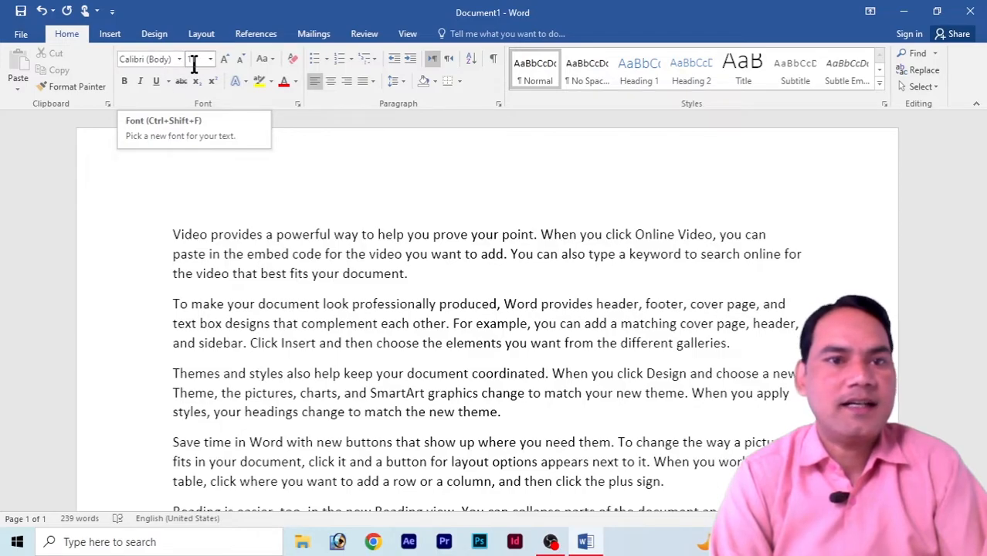
pyautogui.moveTo(167, 232); pyautogui.dragTo(767, 232)
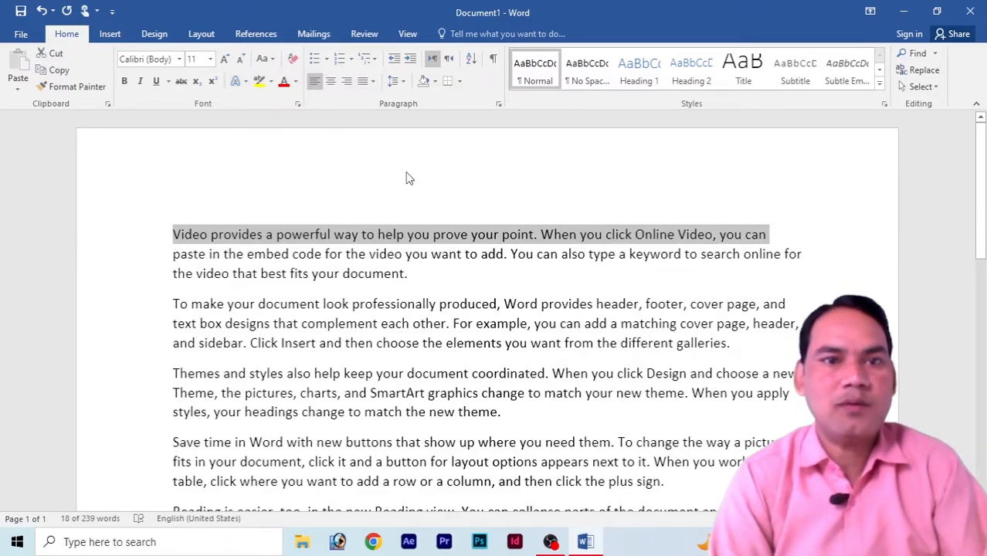
pyautogui.click(225, 60)
pyautogui.click(225, 61)
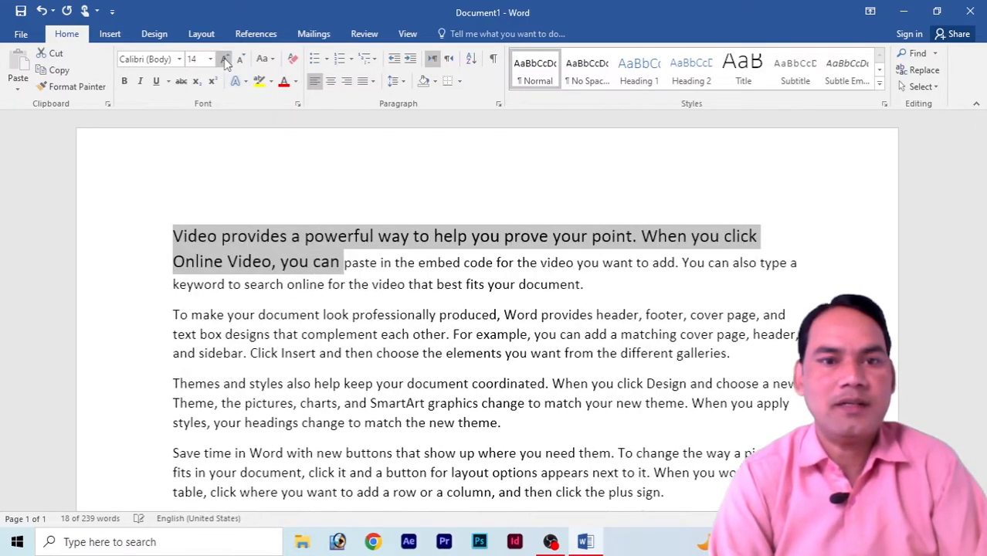
pyautogui.click(225, 60)
pyautogui.click(225, 60)
# Step: Shrink the first line's font size in steps back to 11, and view the available font sizes without picking one
pyautogui.click(241, 60)
pyautogui.click(241, 60)
pyautogui.click(242, 61)
pyautogui.click(241, 60)
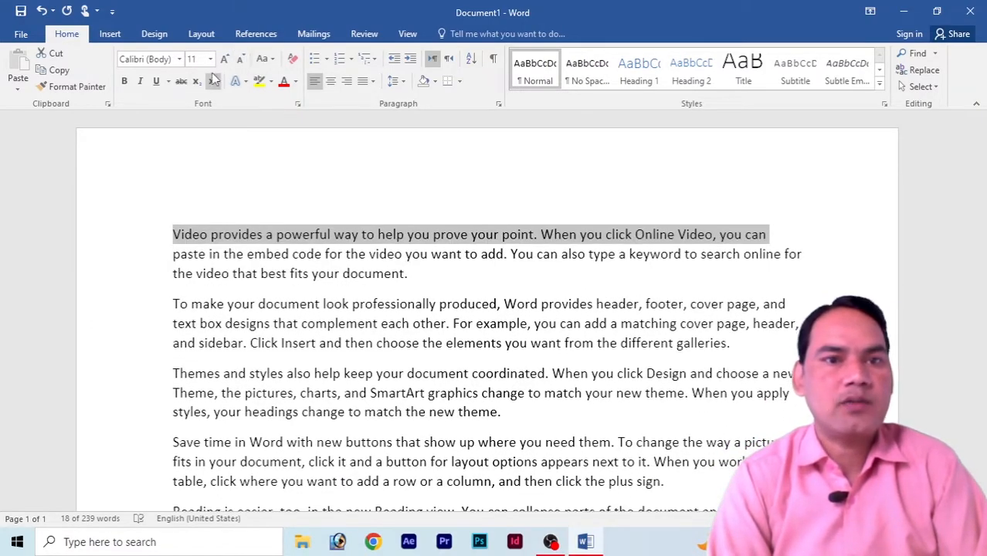
pyautogui.click(210, 60)
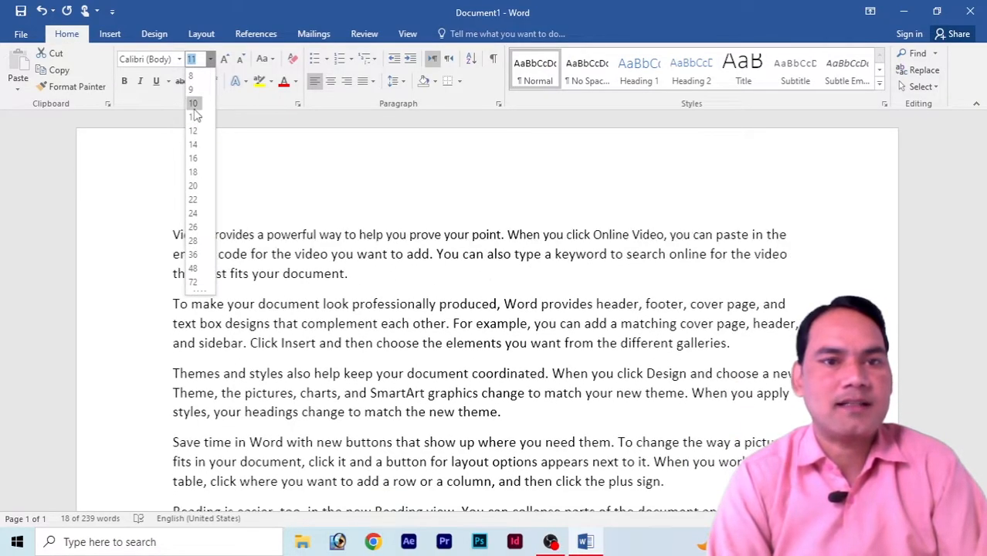
pyautogui.click(212, 62)
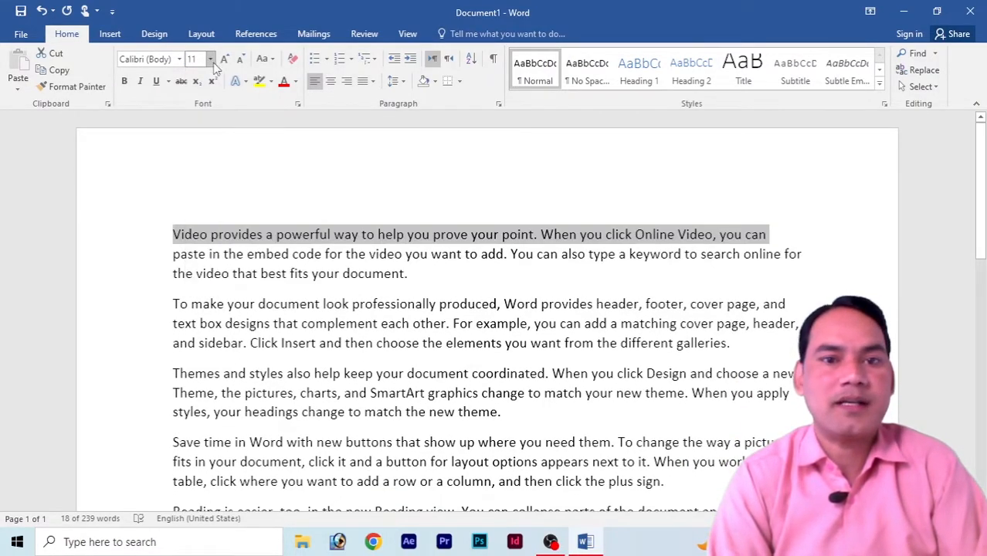
pyautogui.click(345, 231)
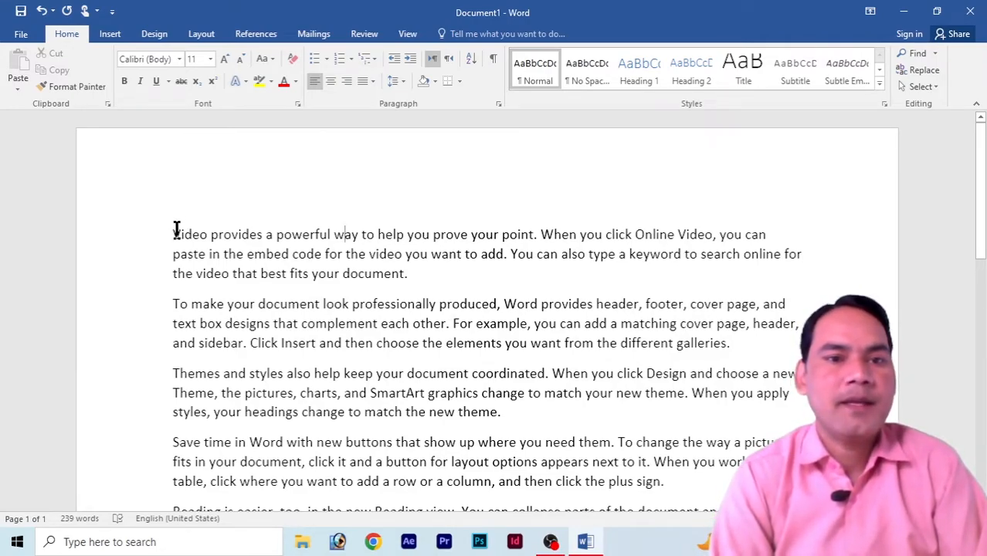
# Step: Grow the font size of the first word "Video" in steps up to 20
pyautogui.moveTo(176, 232); pyautogui.dragTo(207, 234)
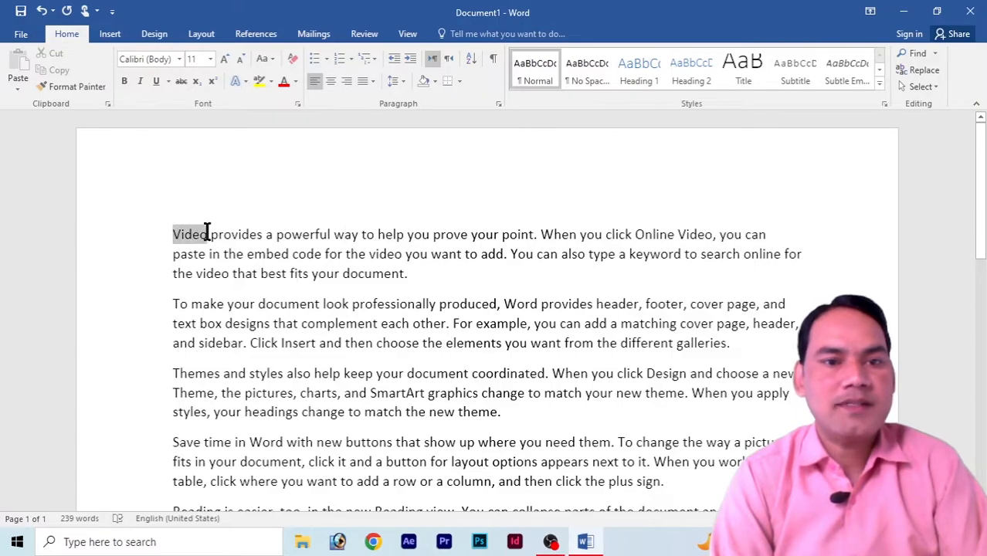
pyautogui.click(225, 59)
pyautogui.click(224, 59)
pyautogui.click(225, 60)
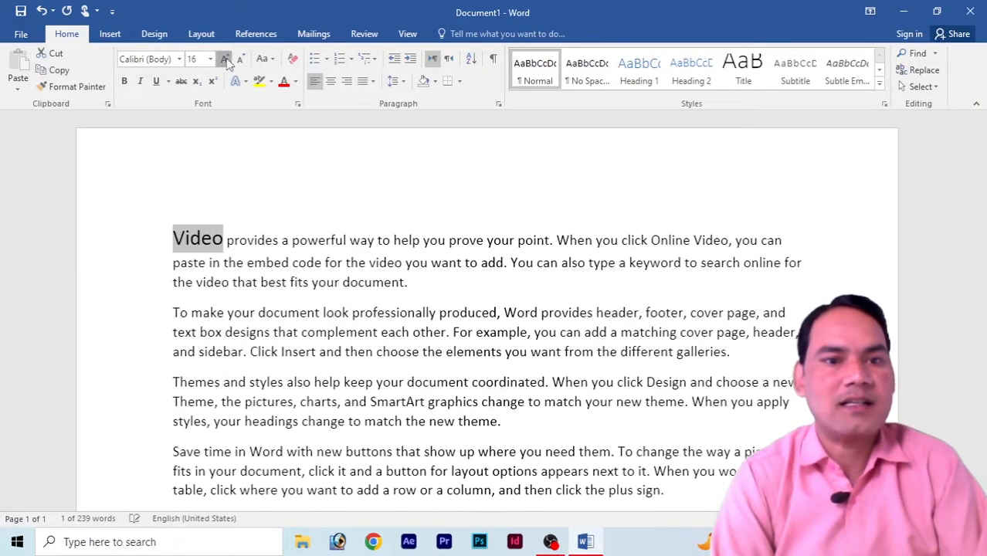
pyautogui.click(225, 59)
pyautogui.click(225, 60)
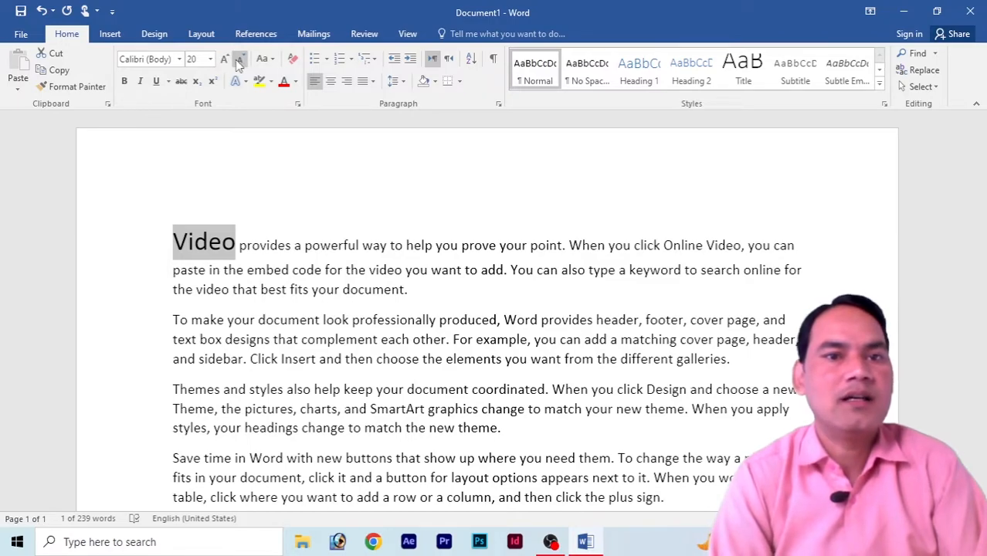
# Step: Shrink the word "Video" in steps back to font size 11
pyautogui.click(241, 60)
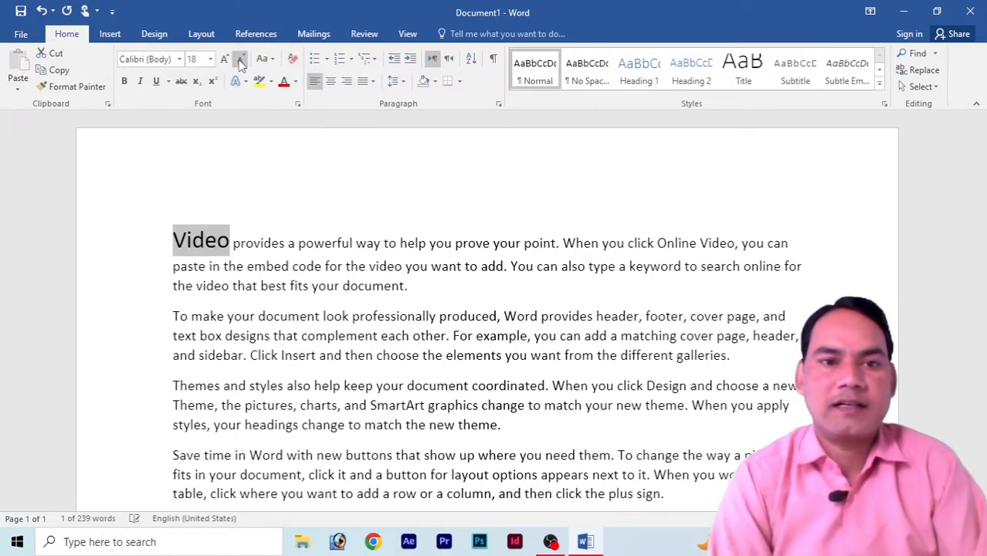
pyautogui.click(240, 60)
pyautogui.click(240, 59)
pyautogui.click(240, 60)
pyautogui.click(240, 59)
pyautogui.click(233, 224)
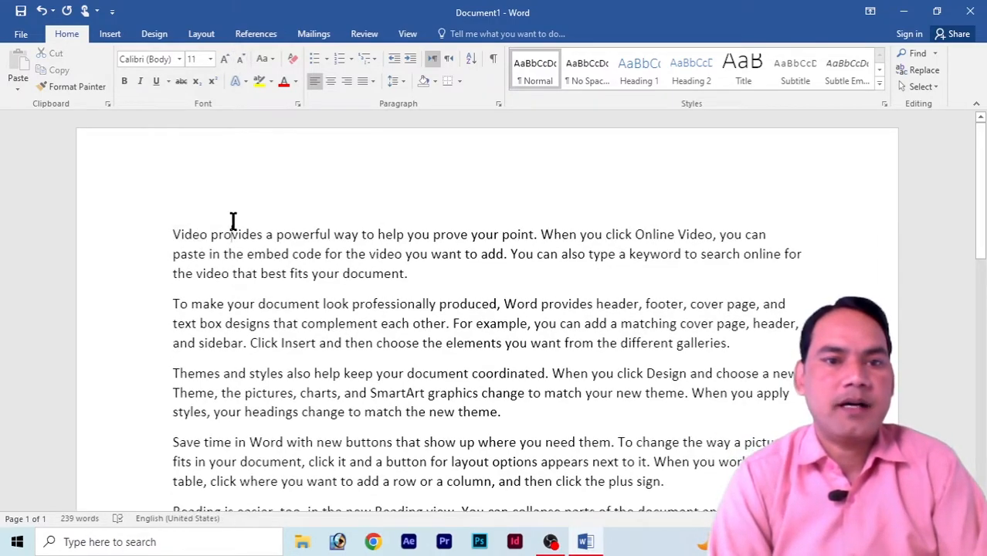
# Step: Set the font of the word "Video" to Blackadder ITC
pyautogui.moveTo(172, 234); pyautogui.dragTo(207, 234)
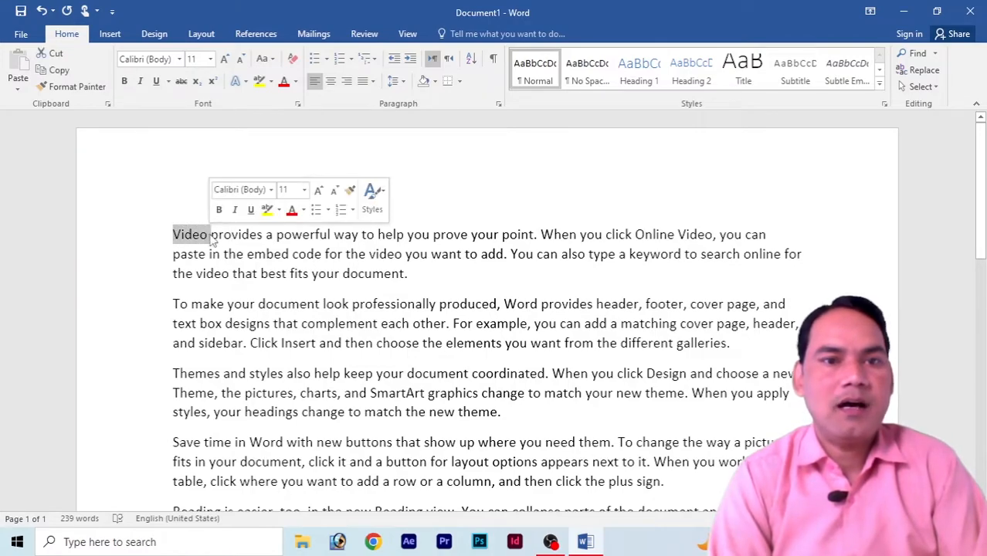
pyautogui.click(180, 61)
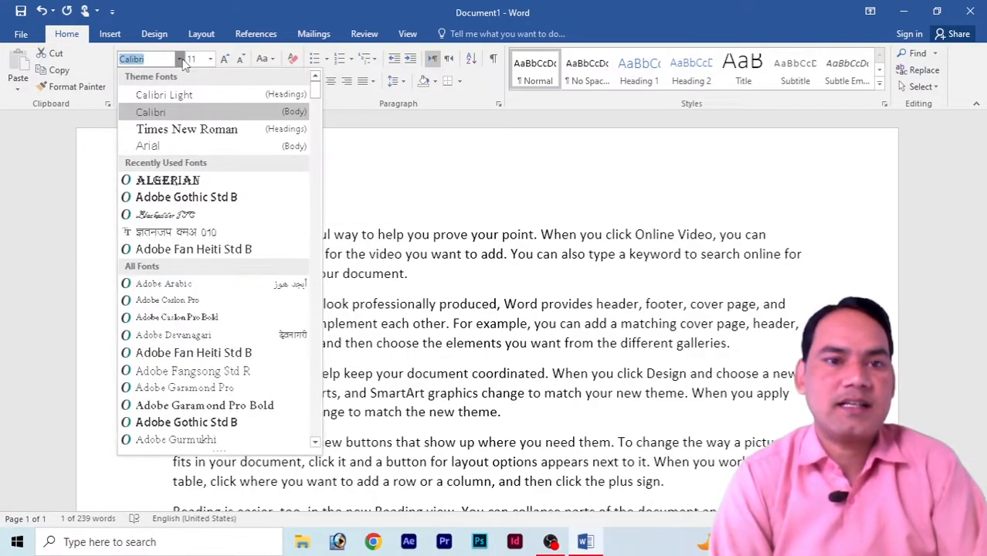
pyautogui.click(180, 216)
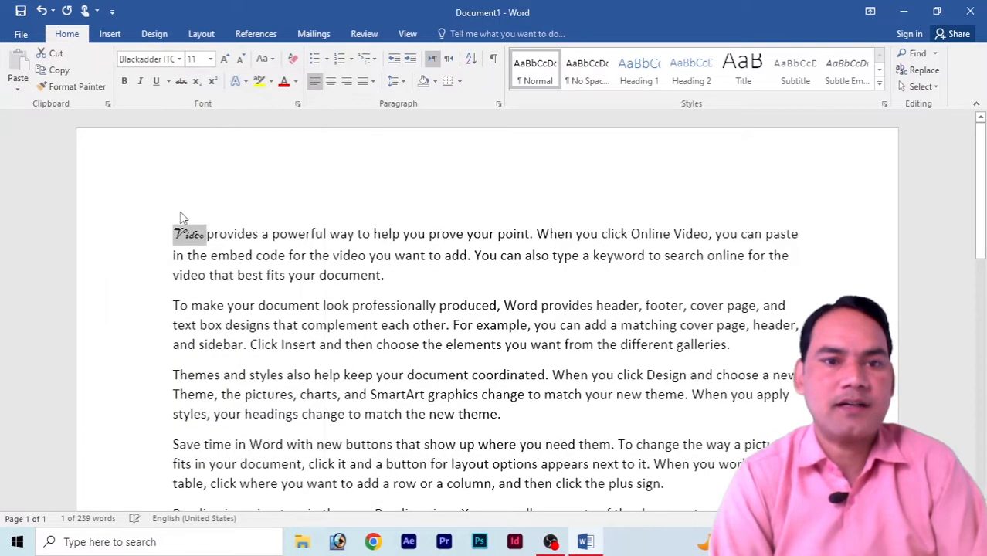
# Step: Grow the font size of the Blackadder ITC word "Video" in several steps
pyautogui.click(224, 60)
pyautogui.click(225, 60)
pyautogui.click(224, 59)
pyautogui.click(224, 59)
pyautogui.click(224, 59)
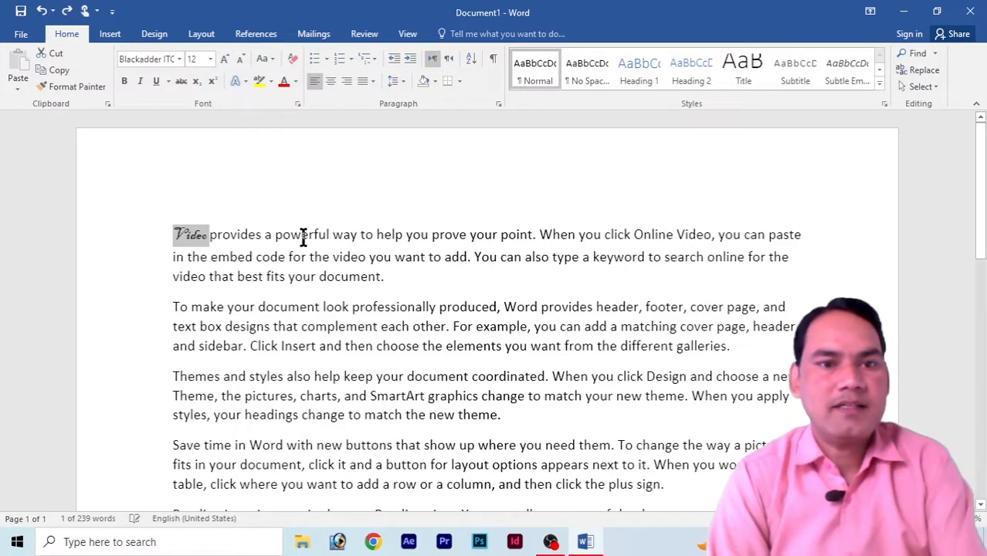
# Step: Undo the latest font size increases on the word "Video"
pyautogui.hotkey('ctrl', 'z')
pyautogui.hotkey('ctrl', 'z')
pyautogui.click(280, 241)
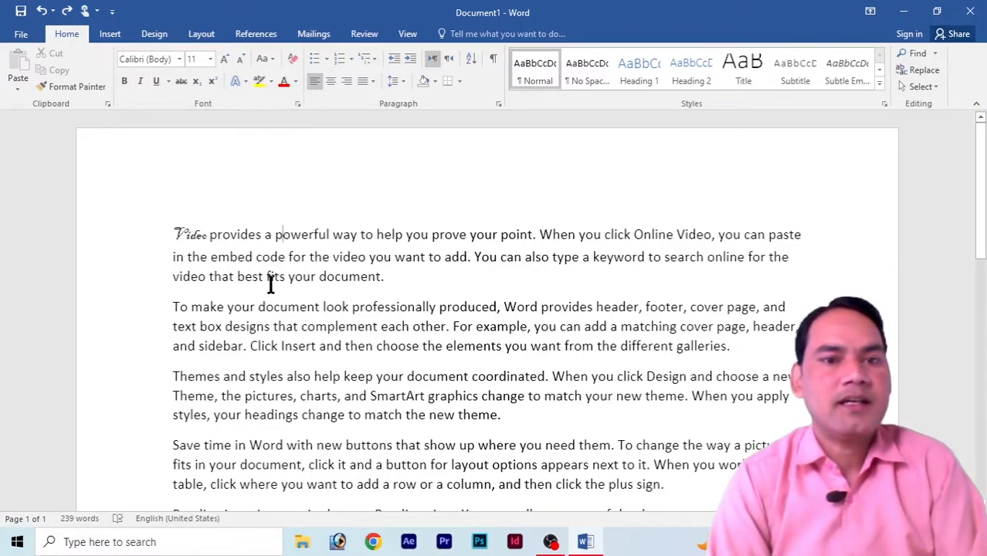
# Step: Delete the first line of the opening paragraph and make the line starting "in the embed code" bold
pyautogui.moveTo(171, 234); pyautogui.dragTo(815, 244)
pyautogui.press('BackSpace')
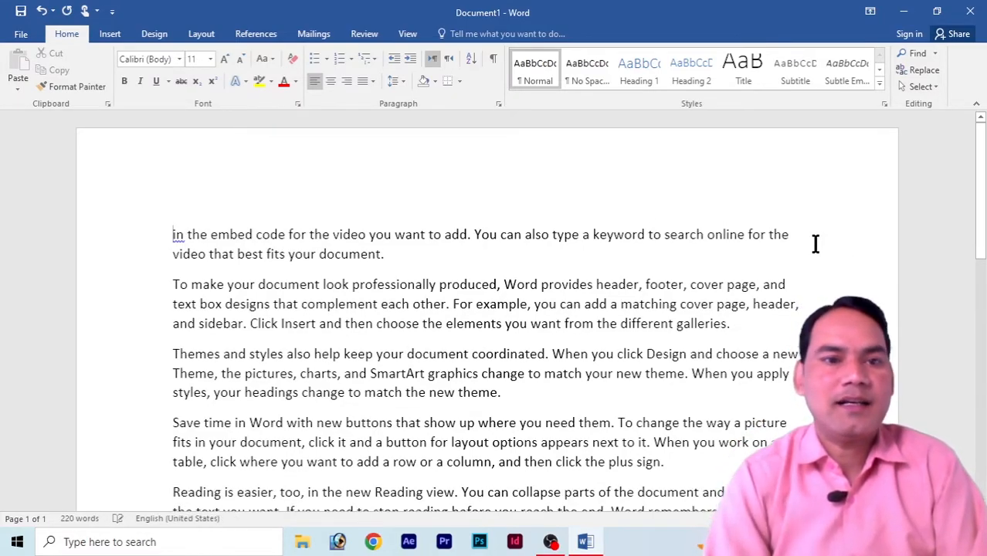
pyautogui.moveTo(172, 234); pyautogui.dragTo(788, 235)
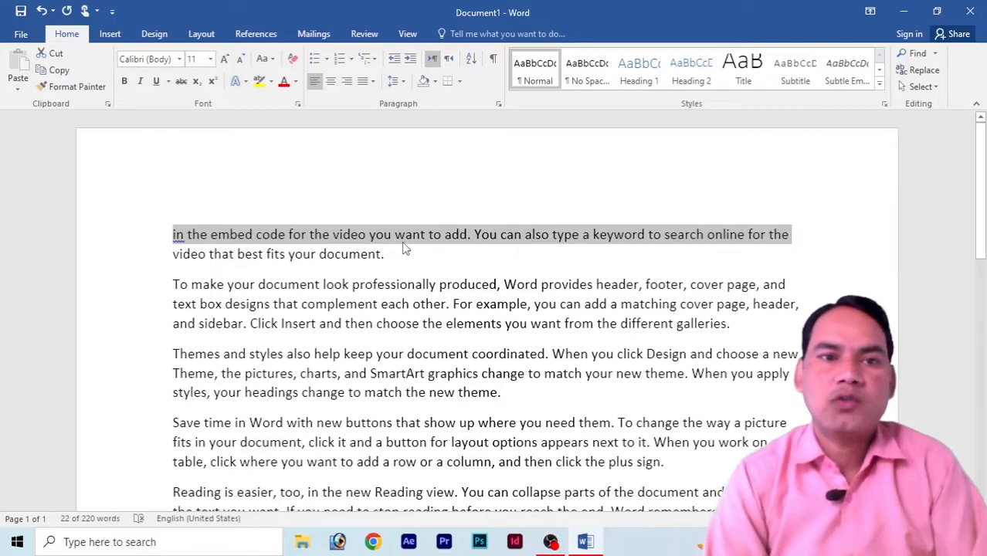
pyautogui.click(125, 81)
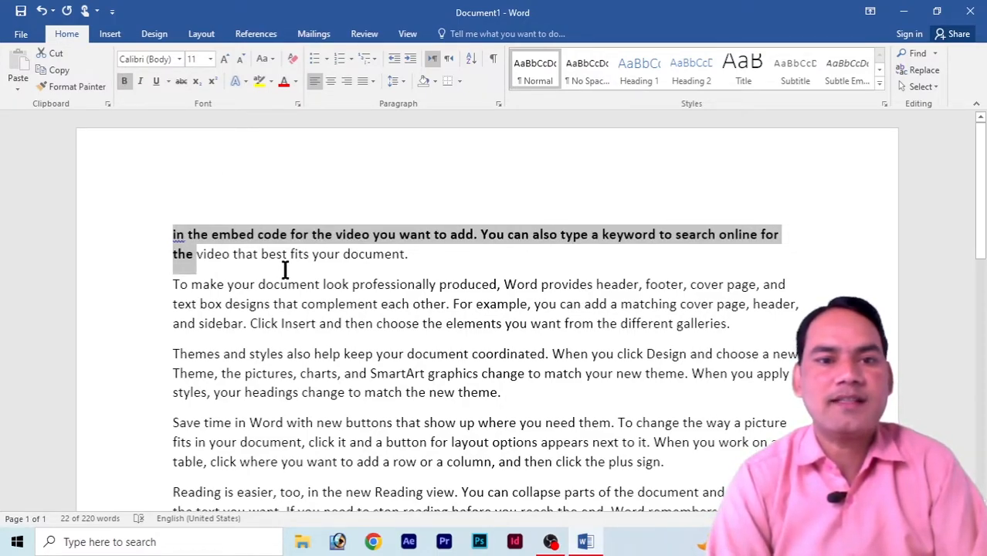
pyautogui.click(332, 292)
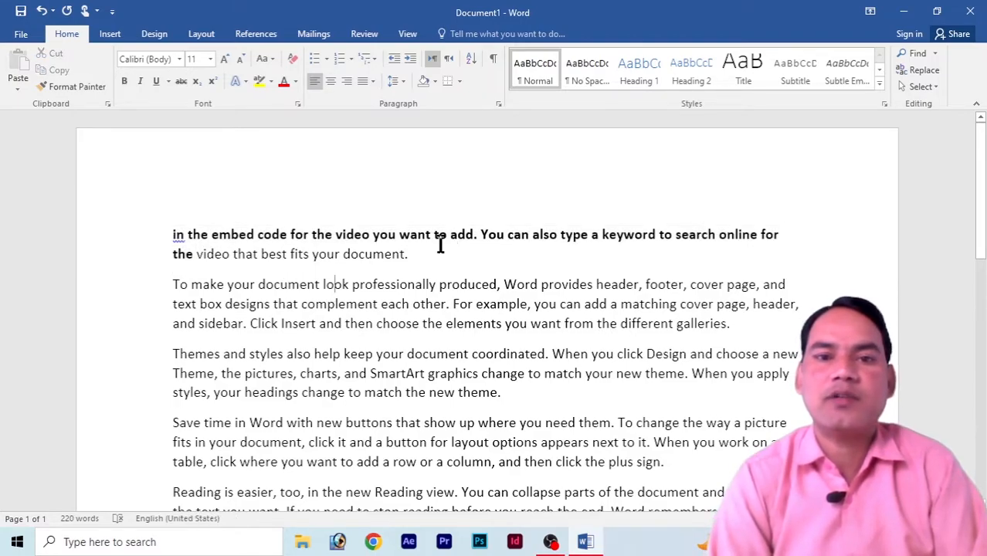
# Step: Make the phrase "make your document look professionally" in the second paragraph bold
pyautogui.moveTo(192, 286); pyautogui.dragTo(374, 287)
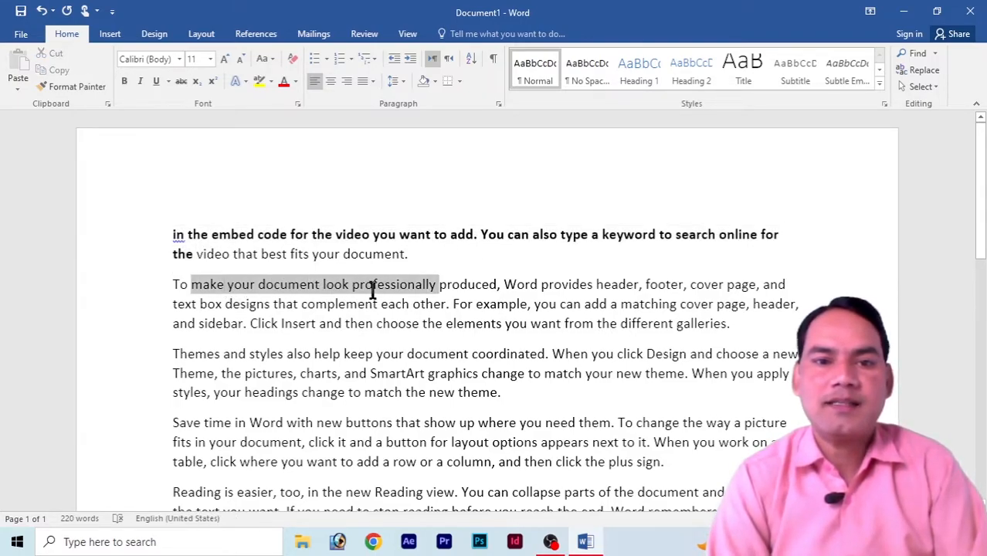
pyautogui.click(126, 81)
pyautogui.click(466, 331)
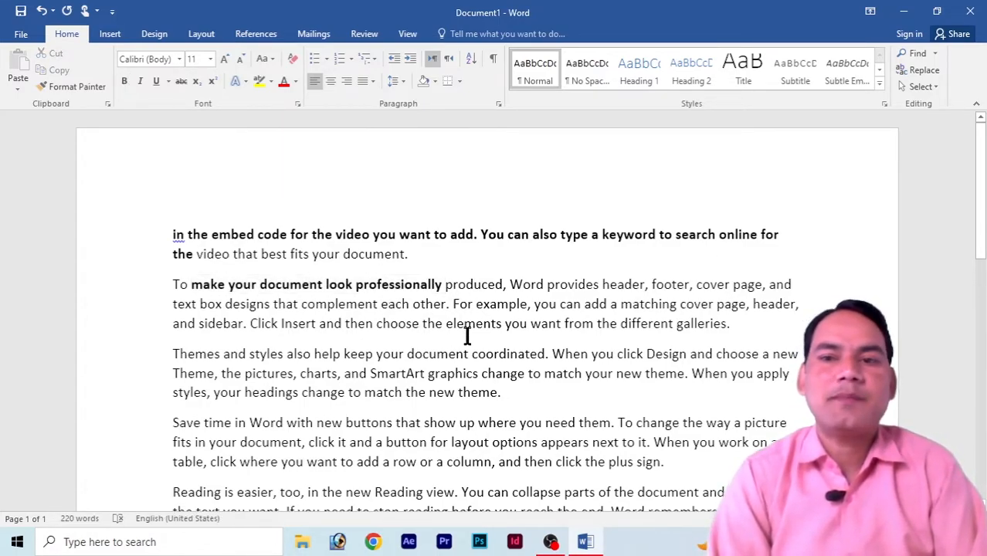
# Step: Three lines below the last paragraph, enter "Jfdhgjkdfh" in regular text followed by "hgfgjfhgj" in bold
pyautogui.moveTo(981, 197); pyautogui.dragTo(983, 330)
pyautogui.click(368, 147)
pyautogui.press('Return')
pyautogui.press('Return')
pyautogui.press('Return')
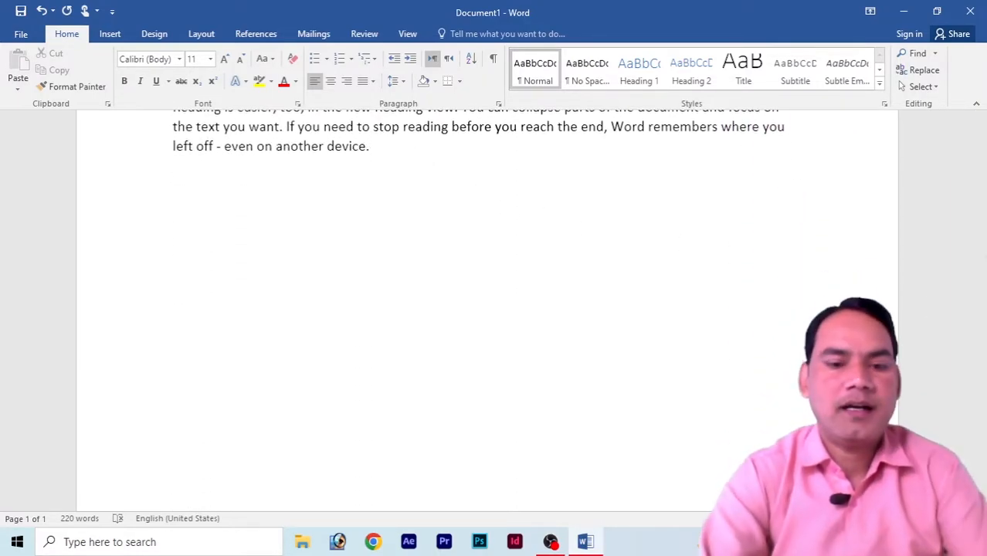
pyautogui.write('jfdhgjkdfh')
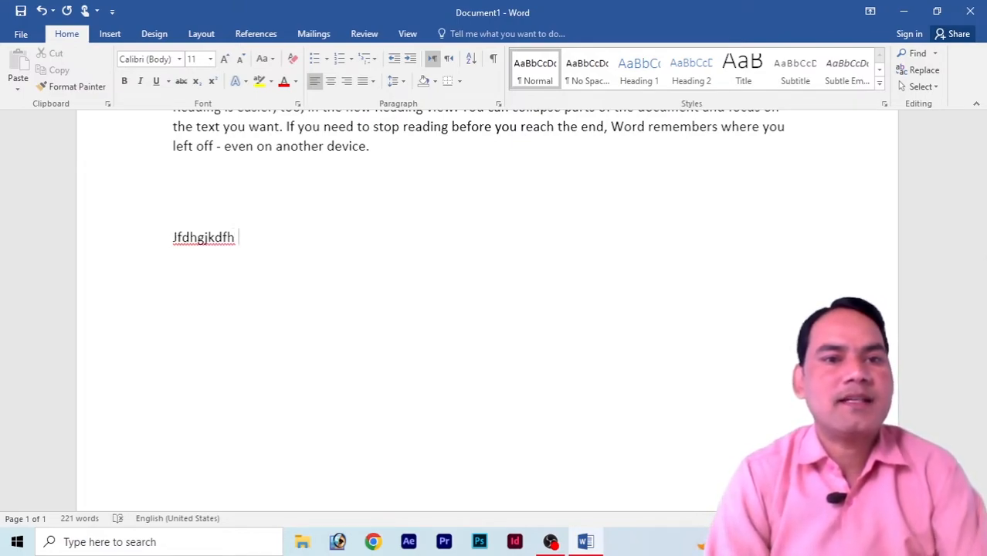
pyautogui.click(125, 81)
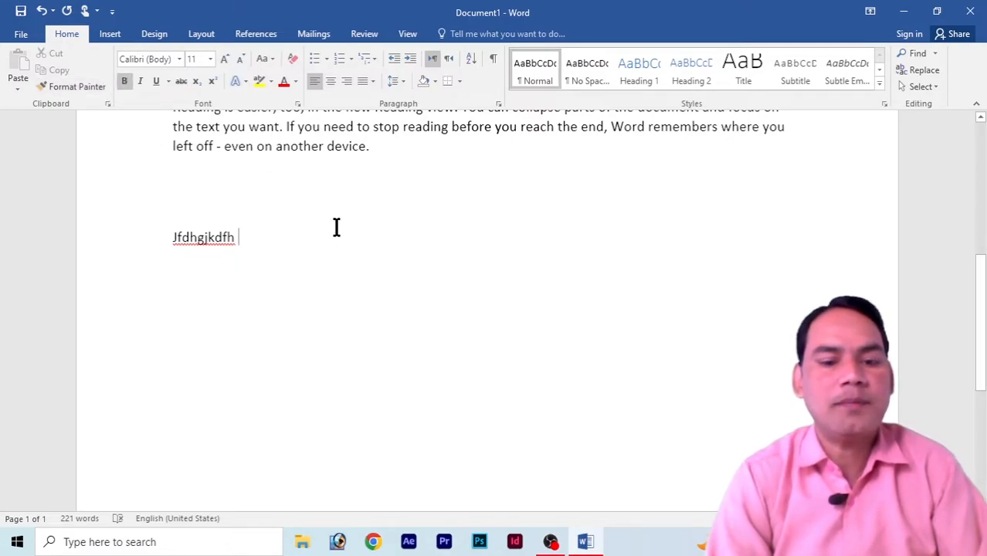
pyautogui.write('hgfgjfhgj')
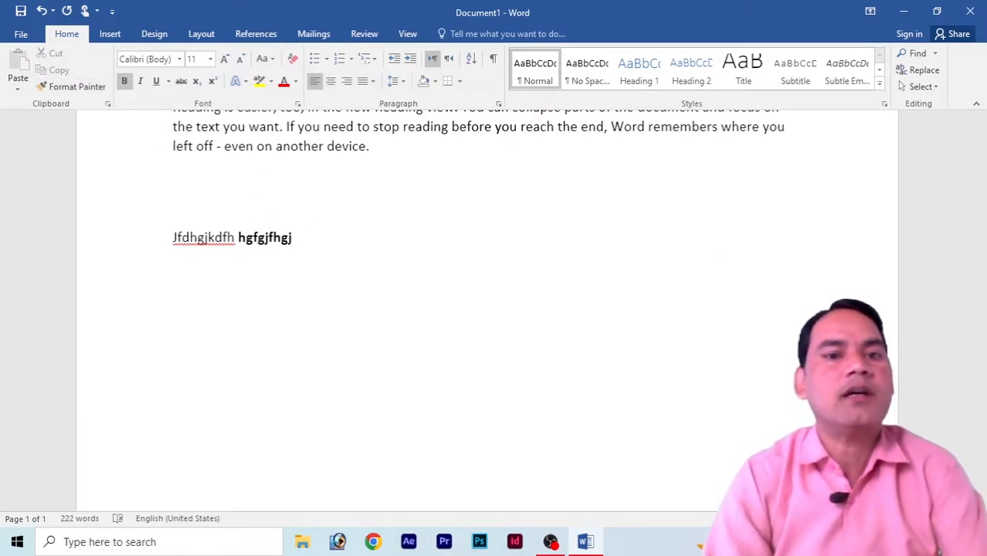
# Step: Make the text from "then choose the elements" through "keep your document coordinated" bold
pyautogui.moveTo(983, 337); pyautogui.dragTo(969, 222)
pyautogui.moveTo(348, 282); pyautogui.dragTo(546, 294)
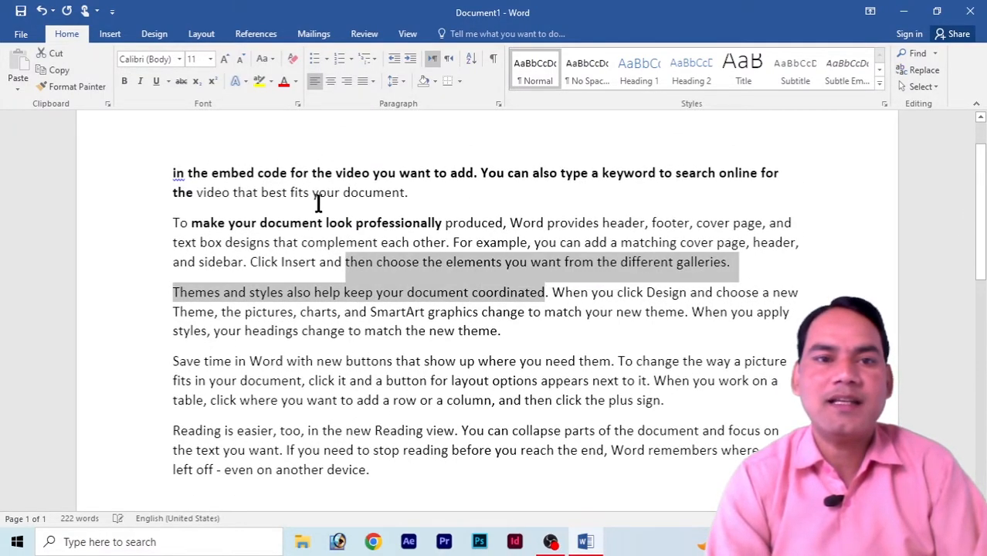
pyautogui.click(125, 81)
pyautogui.click(308, 341)
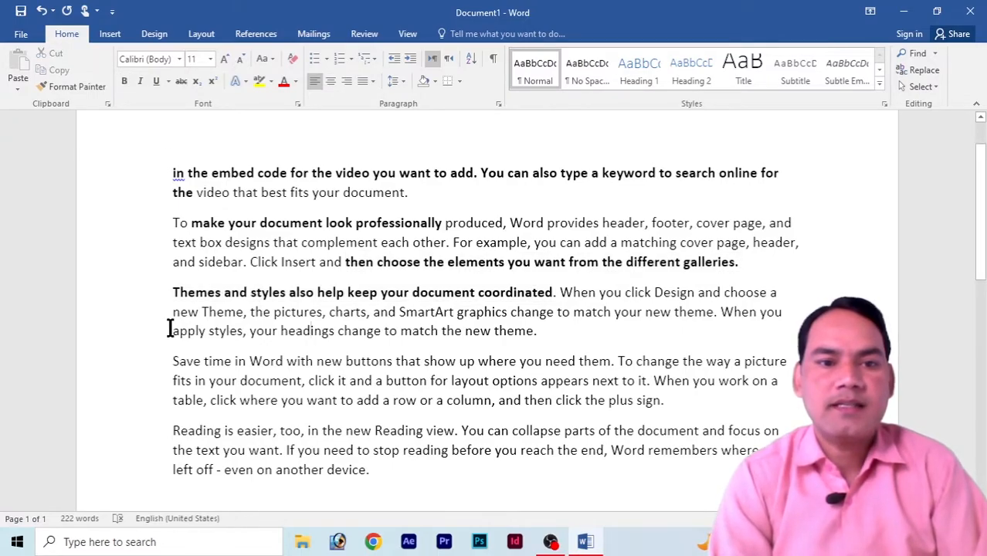
# Step: Italicize "apply styles, your headings change to match the new theme" in the third paragraph and enlarge it to 16 pt
pyautogui.moveTo(194, 331); pyautogui.dragTo(520, 329)
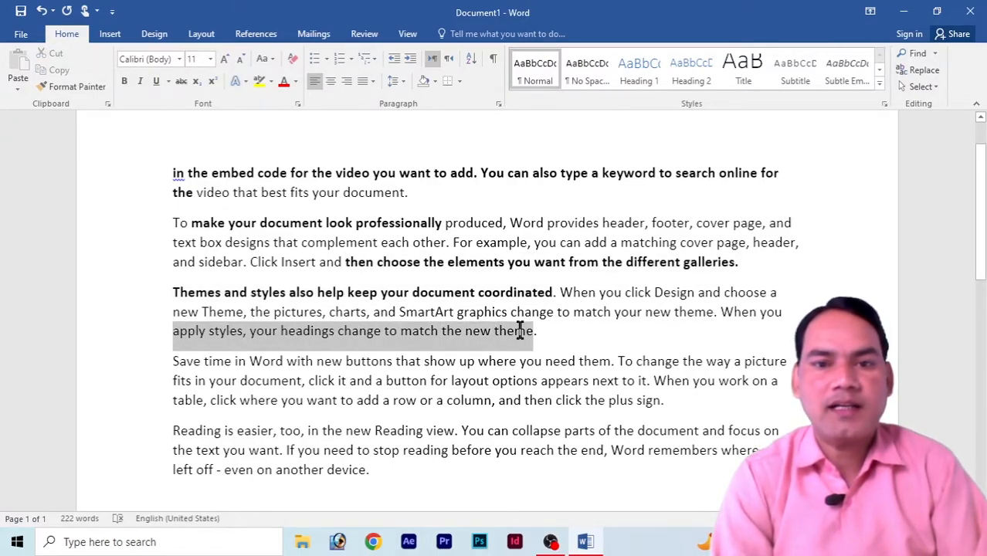
pyautogui.click(140, 82)
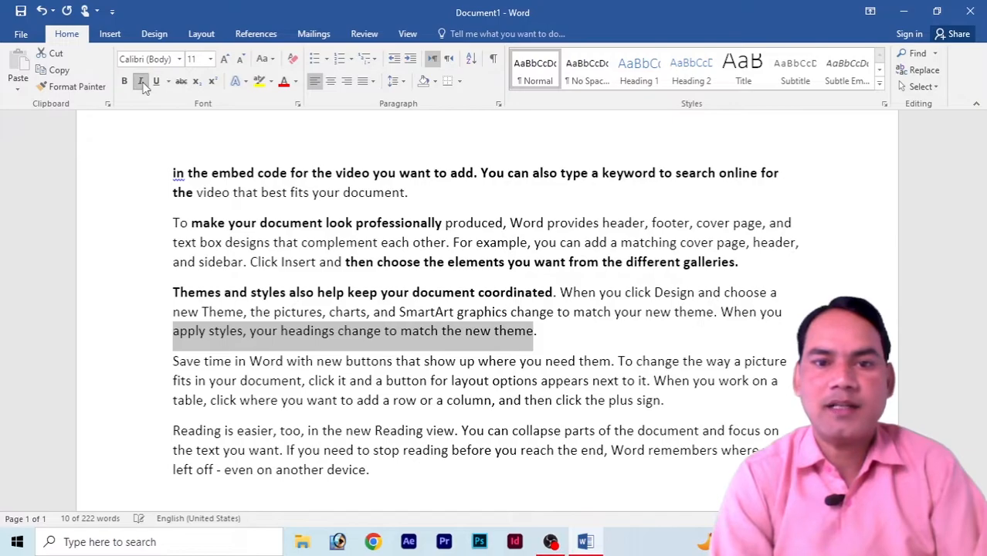
pyautogui.click(224, 60)
pyautogui.click(225, 59)
pyautogui.click(225, 60)
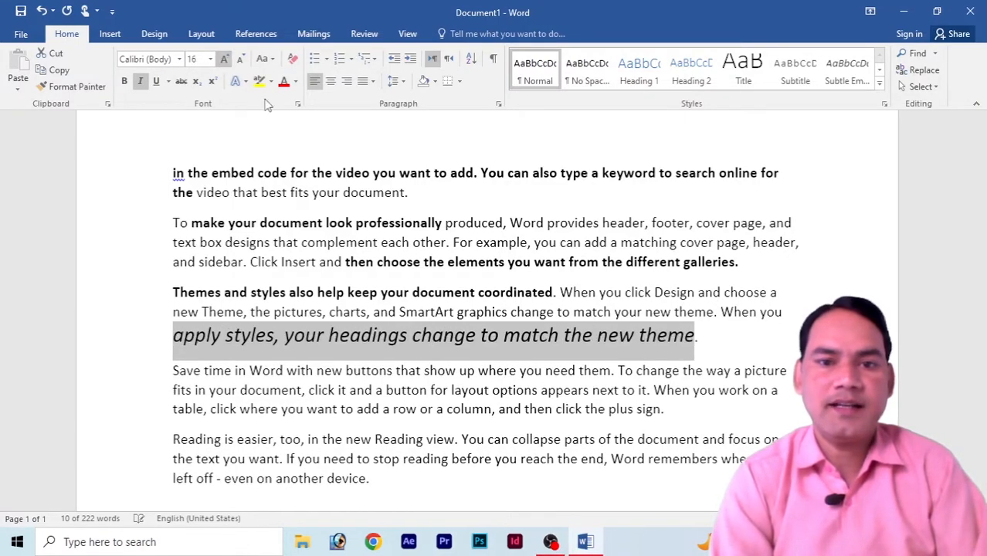
pyautogui.click(480, 369)
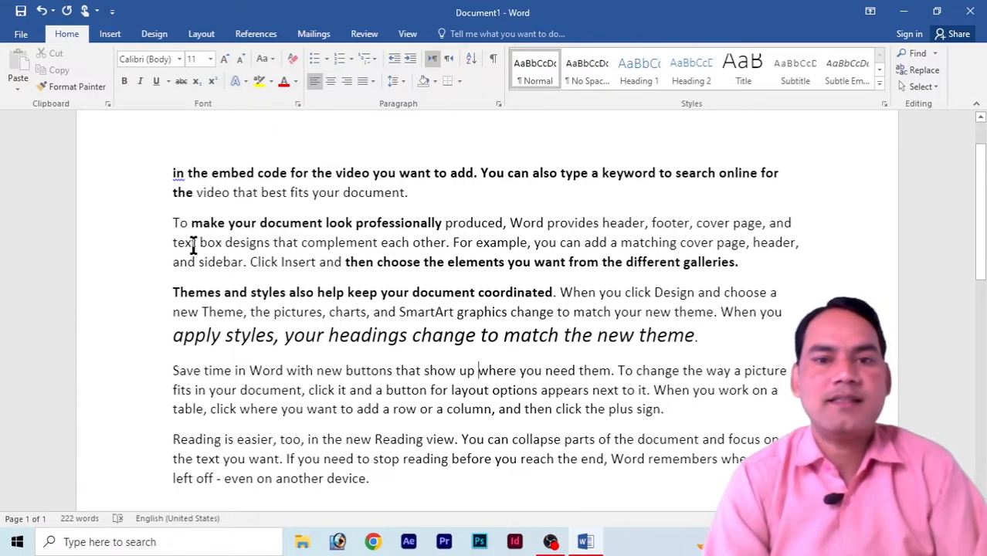
# Step: Underline the phrase "text box designs that complement" in the second paragraph with a single line
pyautogui.moveTo(175, 242); pyautogui.dragTo(378, 244)
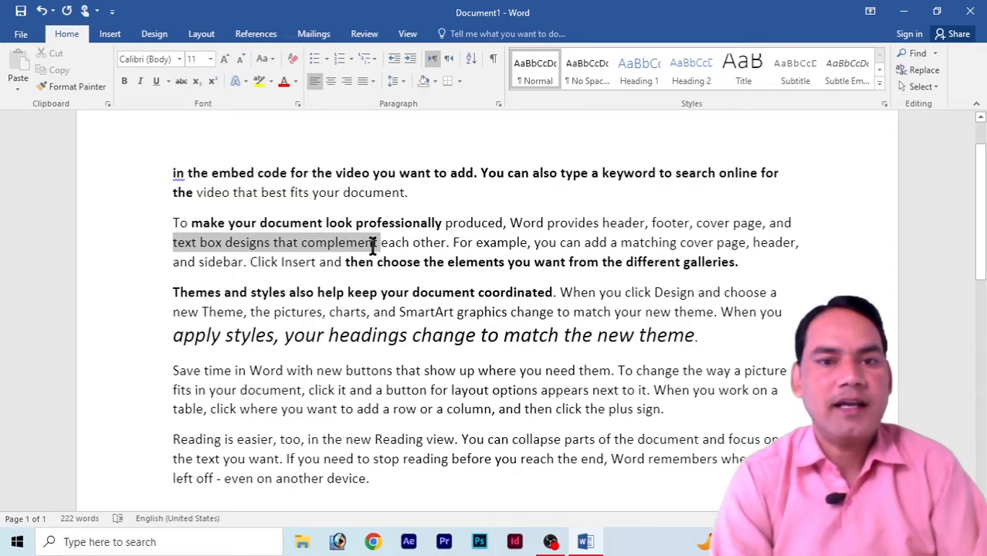
pyautogui.click(157, 81)
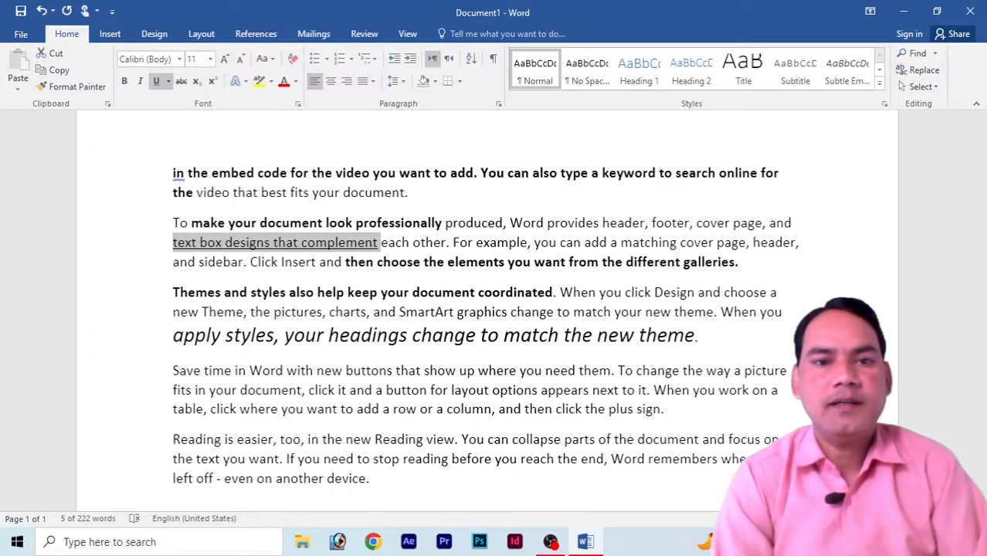
pyautogui.scroll(2, 235, 261)
pyautogui.click(371, 294)
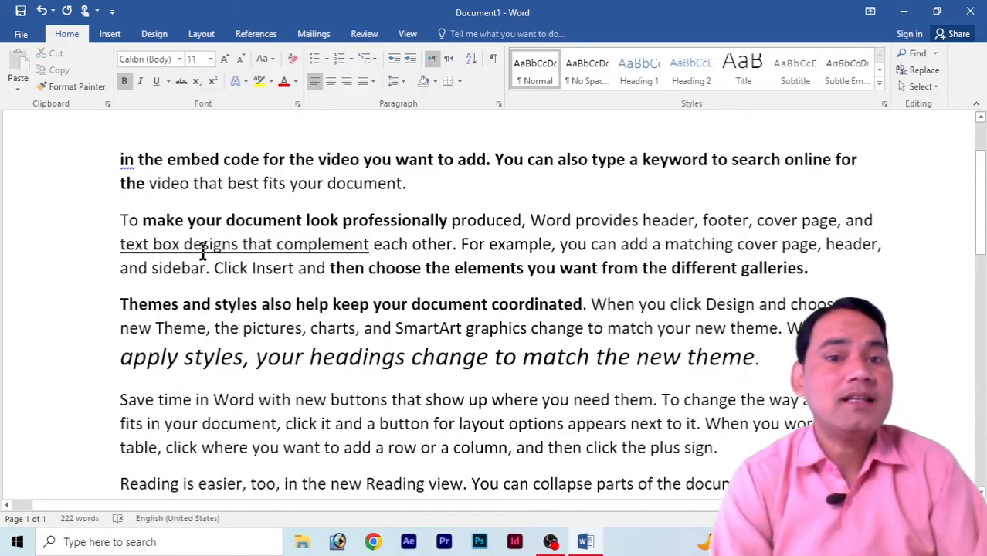
# Step: Give "You can also type a keyword to search online for" in the first paragraph a red double underline
pyautogui.moveTo(495, 159); pyautogui.dragTo(857, 160)
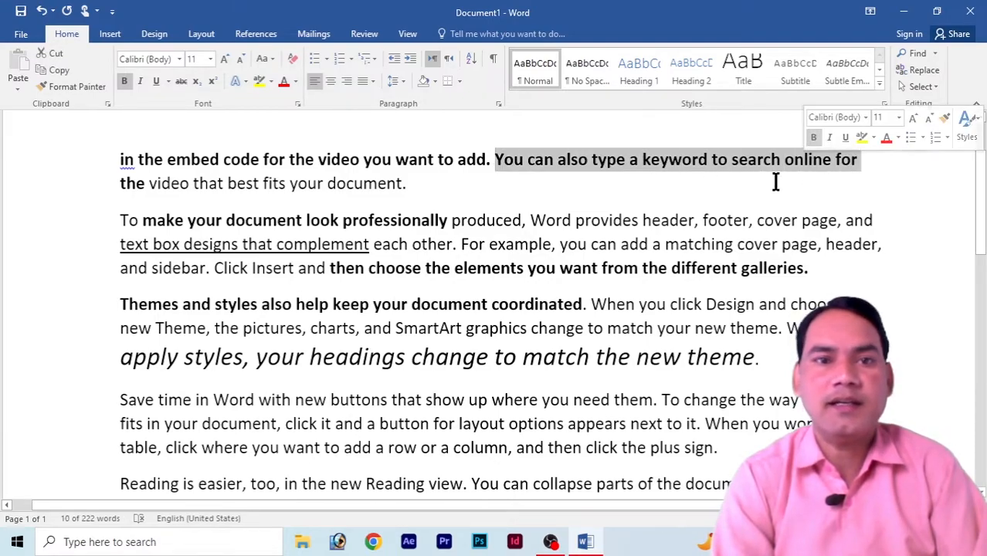
pyautogui.click(169, 82)
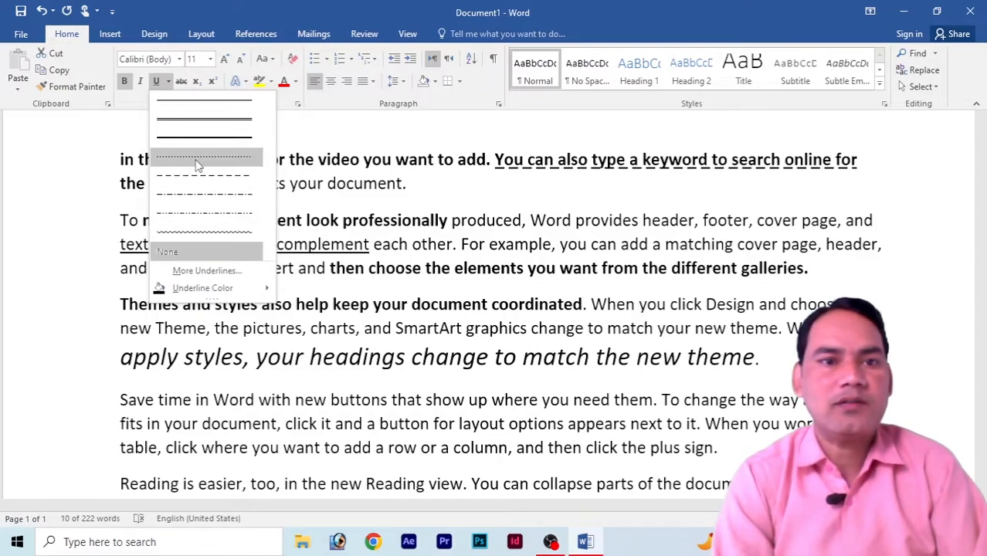
pyautogui.moveTo(193, 292)
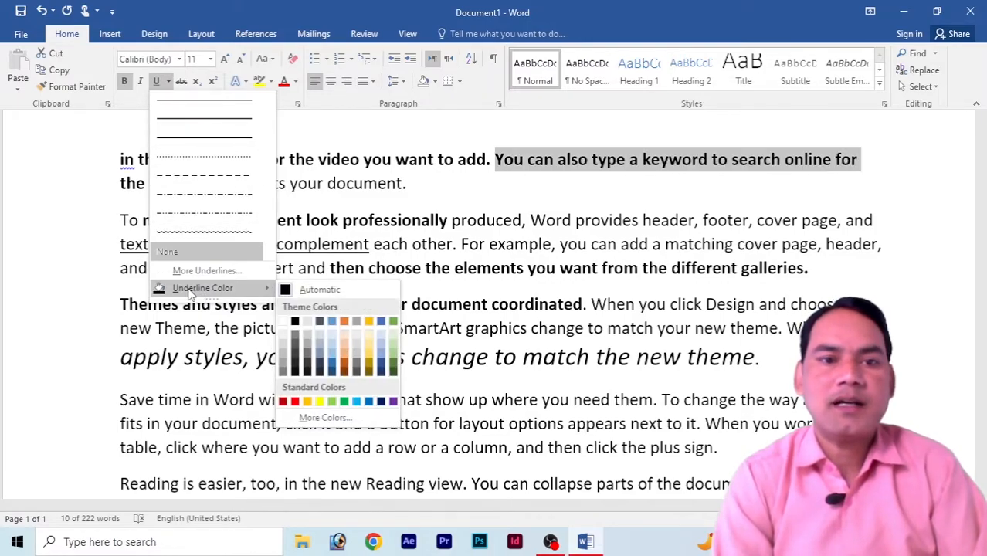
pyautogui.click(295, 401)
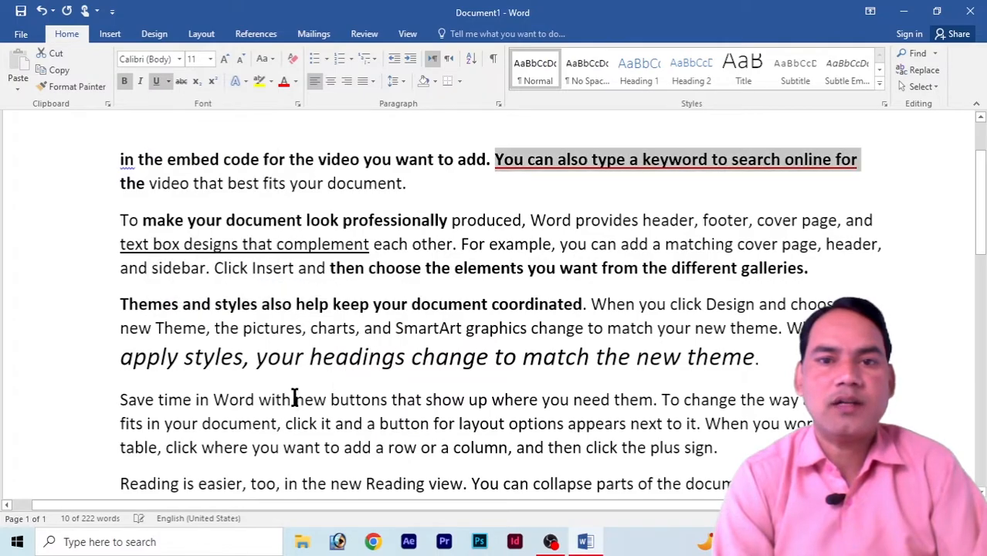
pyautogui.click(169, 81)
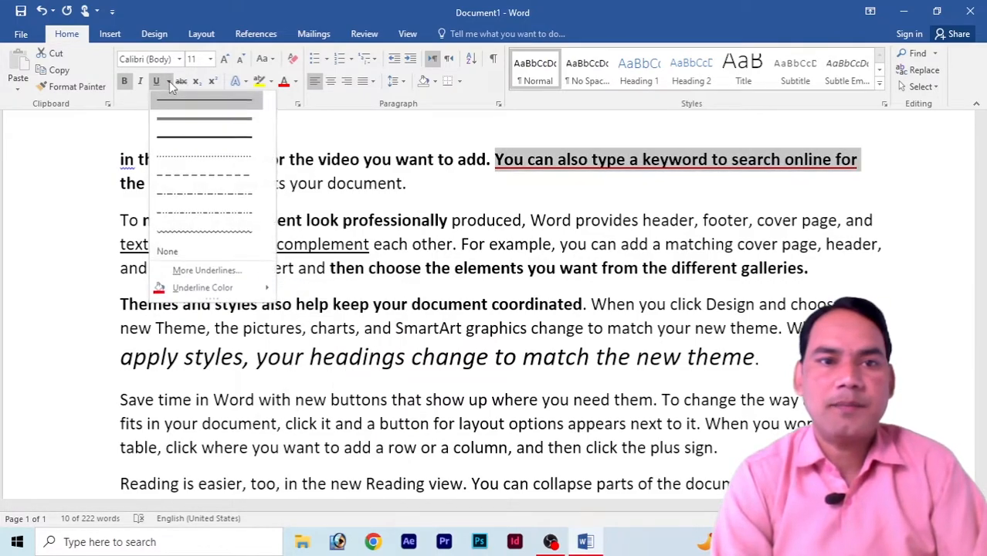
pyautogui.click(181, 120)
pyautogui.click(584, 185)
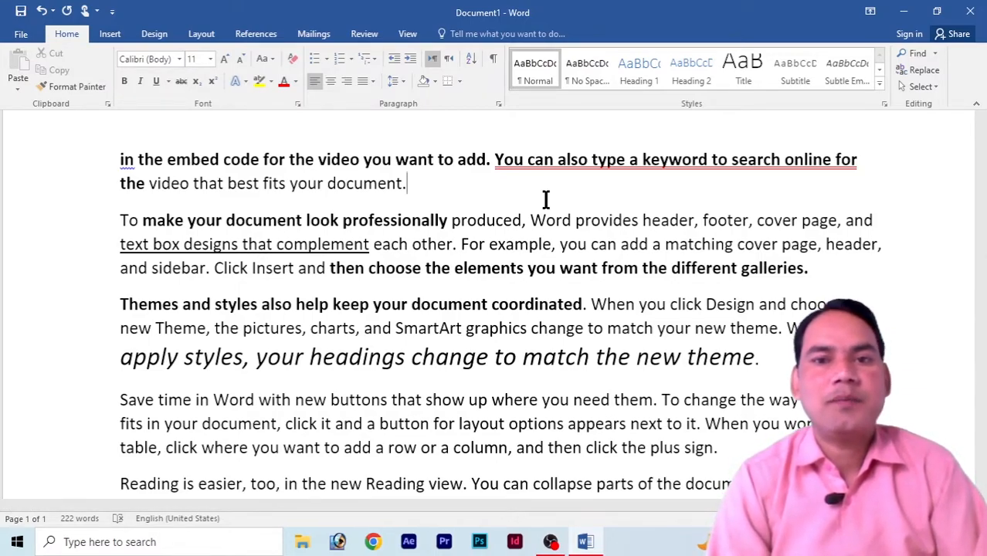
# Step: Remove the underline and bold from "You can also type a keyword to search online for" in the first paragraph
pyautogui.click(624, 164)
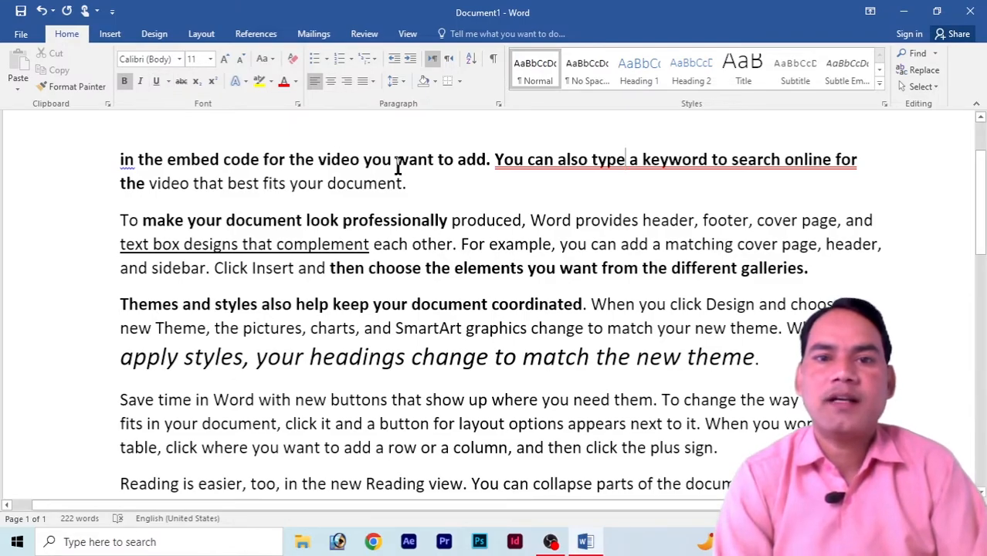
pyautogui.moveTo(496, 160); pyautogui.dragTo(784, 177)
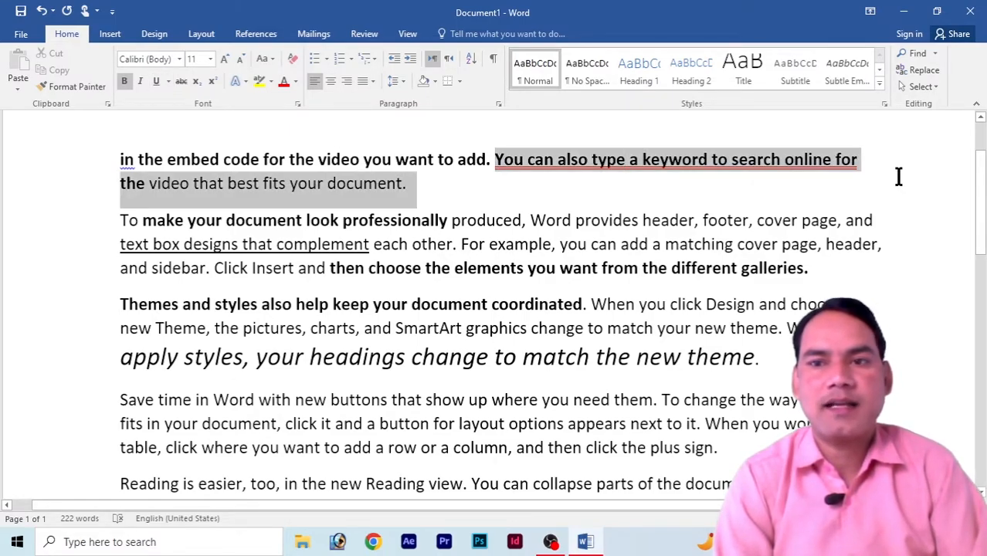
pyautogui.moveTo(899, 177); pyautogui.dragTo(871, 161)
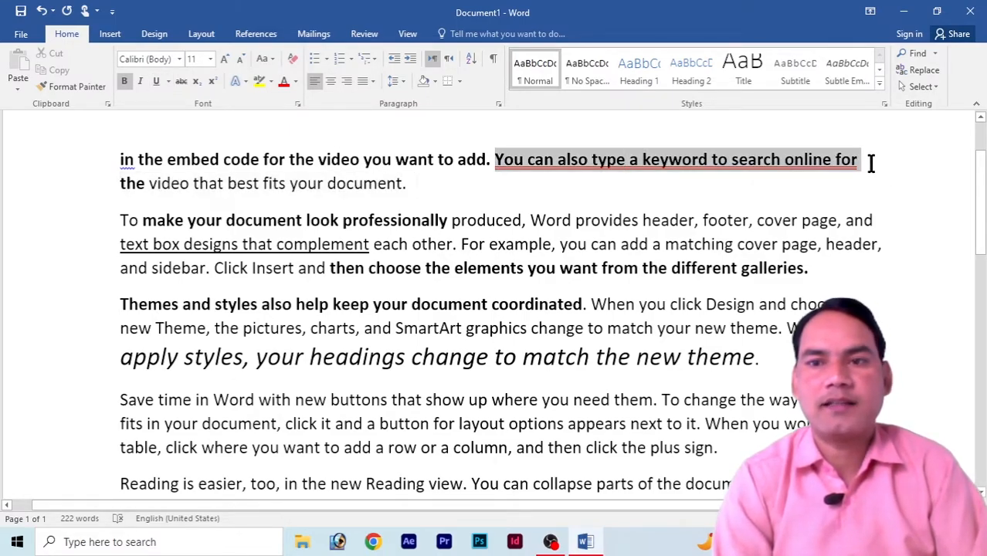
pyautogui.click(156, 81)
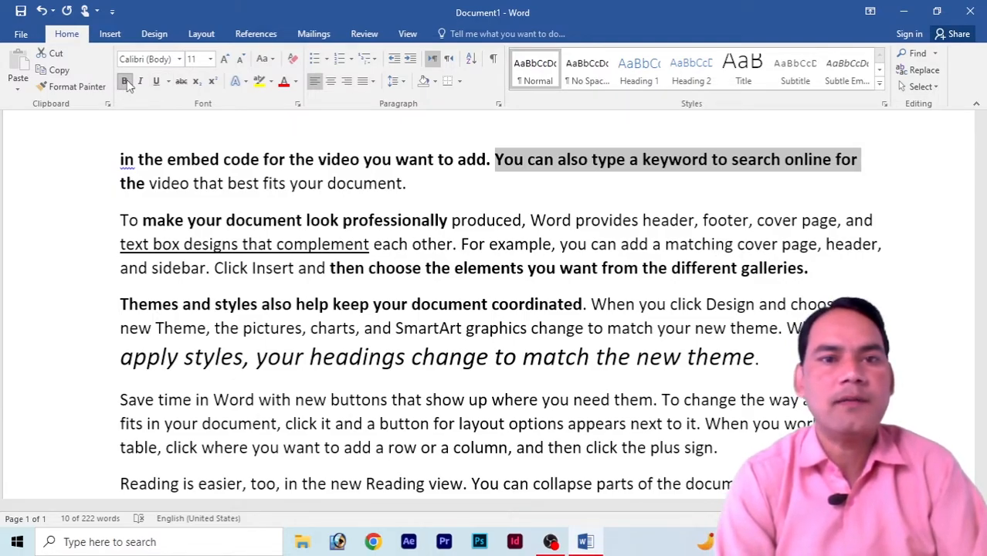
pyautogui.click(125, 81)
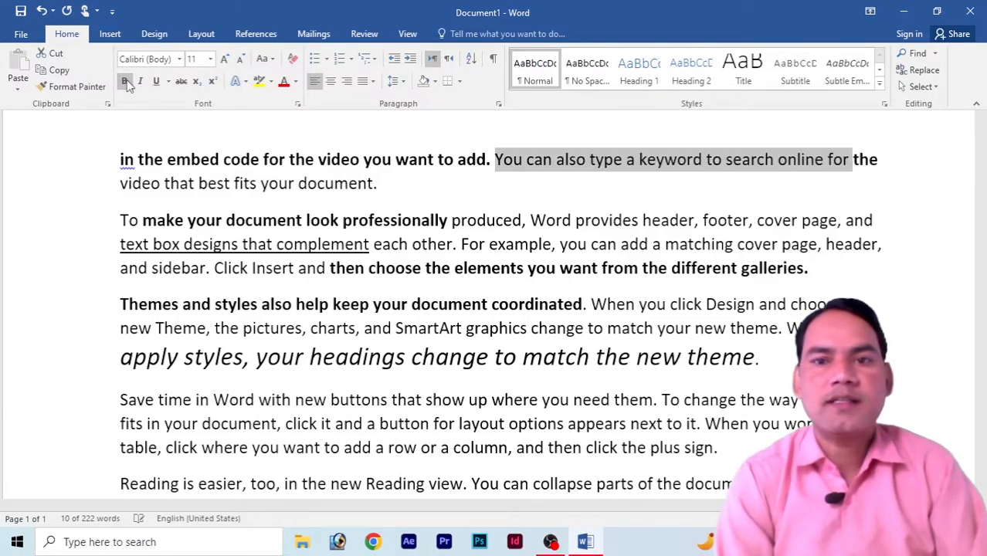
pyautogui.click(375, 205)
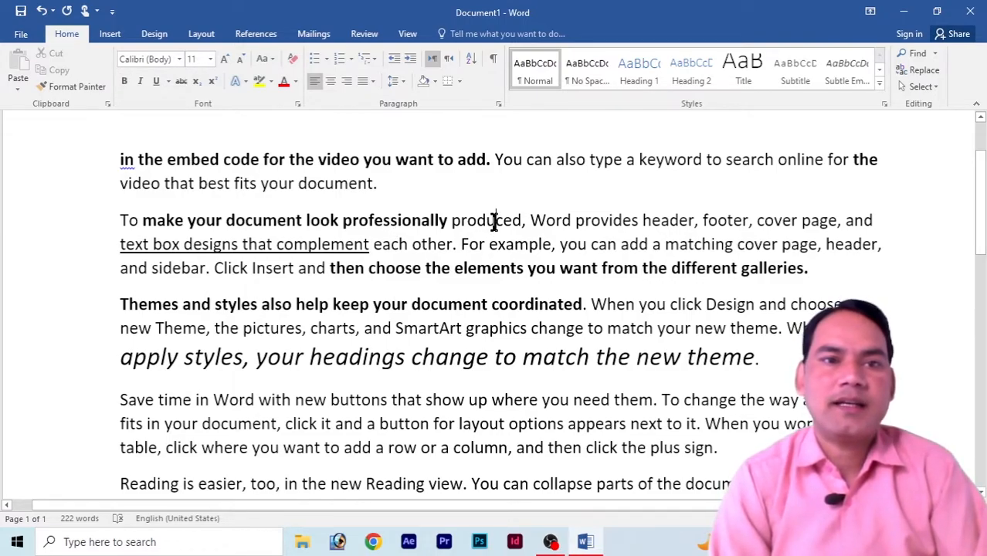
# Step: Strike through the phrase "Word provides header, footer, cover page, and" in the second paragraph
pyautogui.click(496, 220)
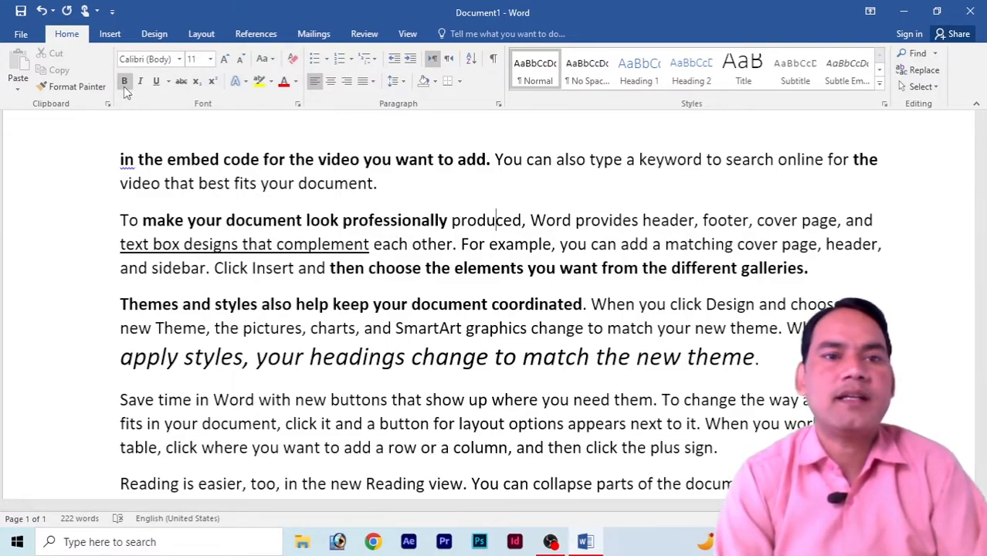
pyautogui.moveTo(530, 220); pyautogui.dragTo(874, 221)
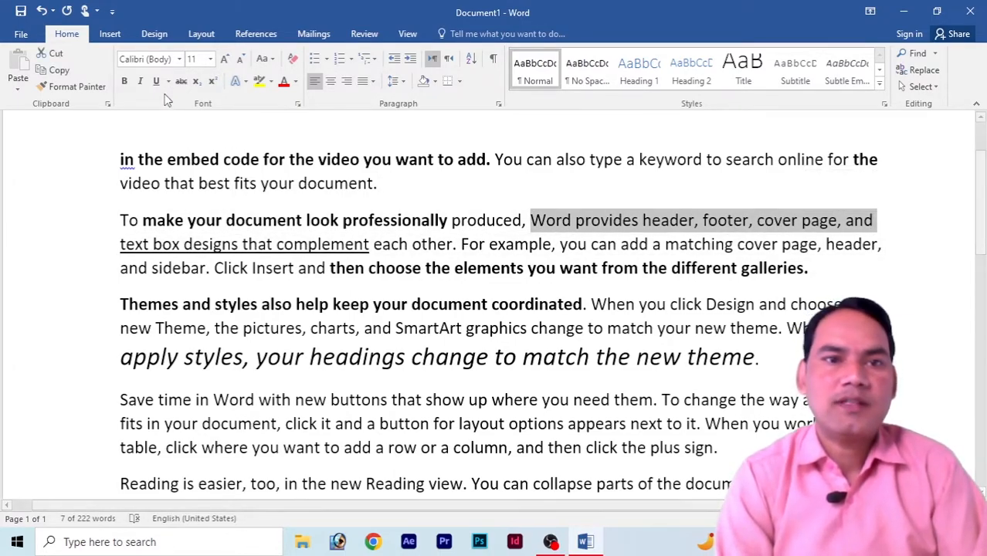
pyautogui.click(182, 83)
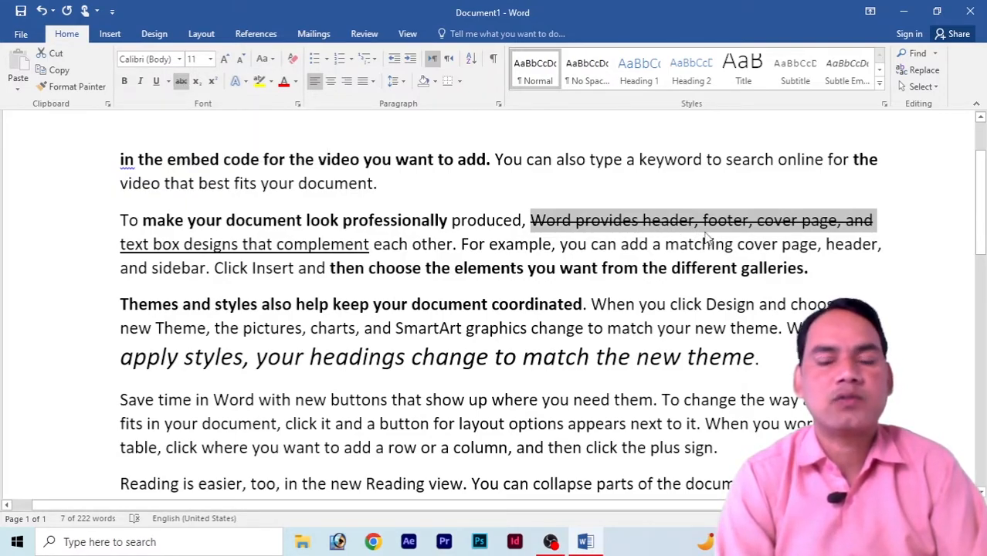
pyautogui.click(605, 283)
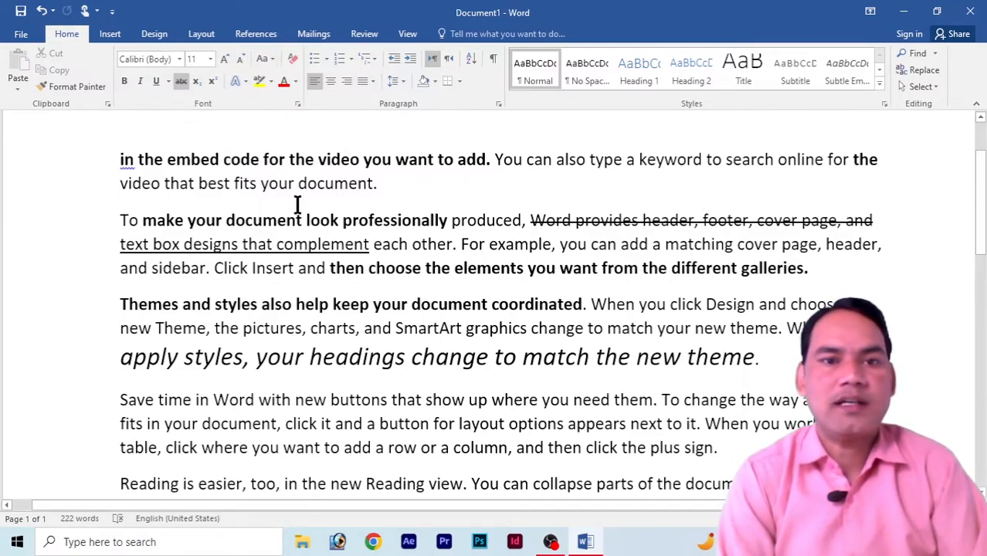
# Step: Enter "H20" in bold three lines below the "Jfdhgjkdfh hgfgjfhgj" line at the end of the document
pyautogui.moveTo(984, 181); pyautogui.dragTo(982, 309)
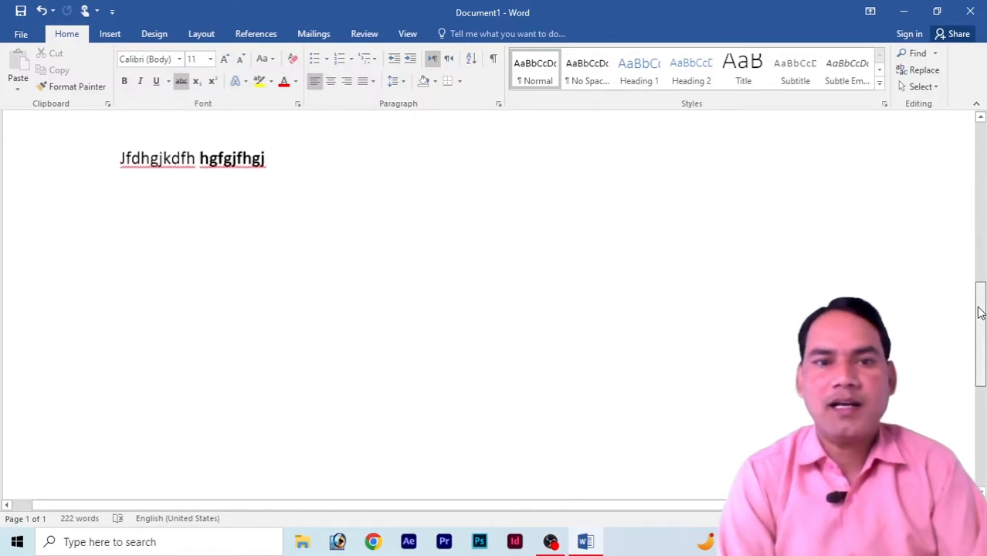
pyautogui.click(286, 161)
pyautogui.press('Return')
pyautogui.press('Return')
pyautogui.press('Return')
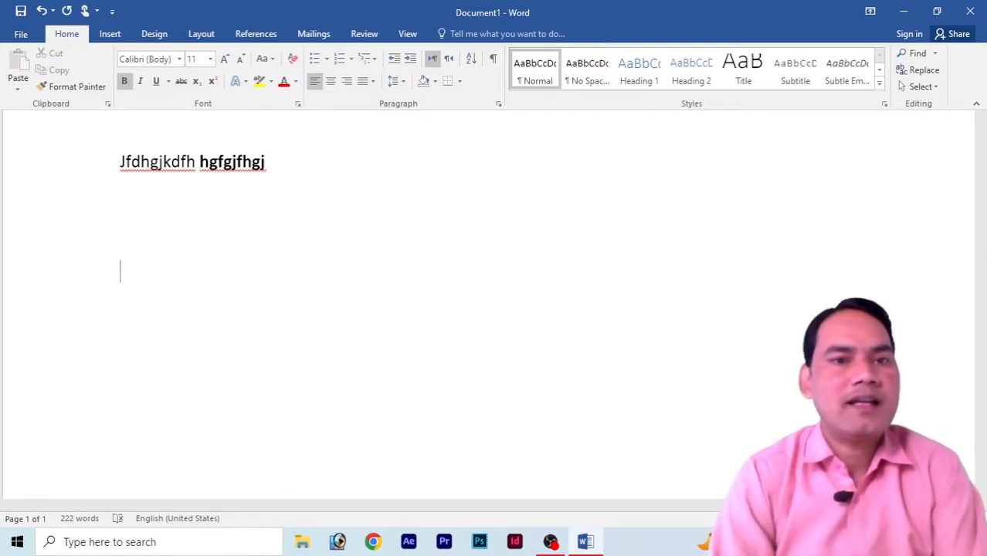
pyautogui.write('H20')
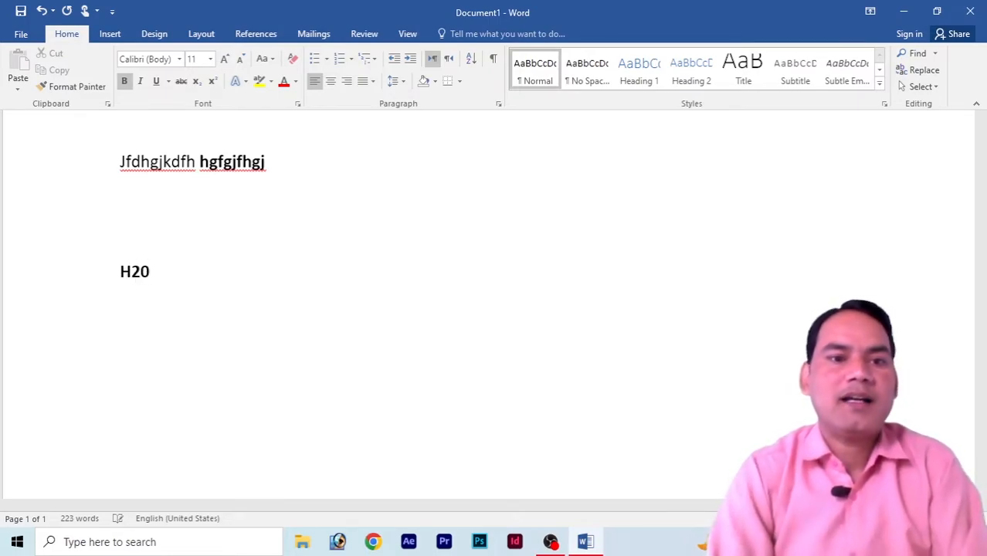
# Step: Remove the final "j" from "hgfgjfhgj" and change "H20" to "H2o"
pyautogui.click(284, 161)
pyautogui.press('BackSpace')
pyautogui.write('o')
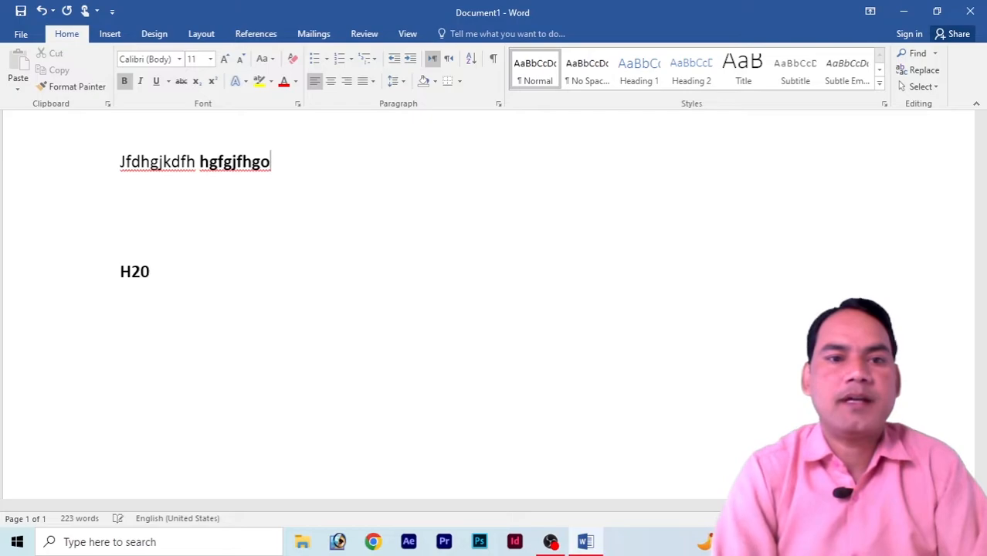
pyautogui.press('BackSpace')
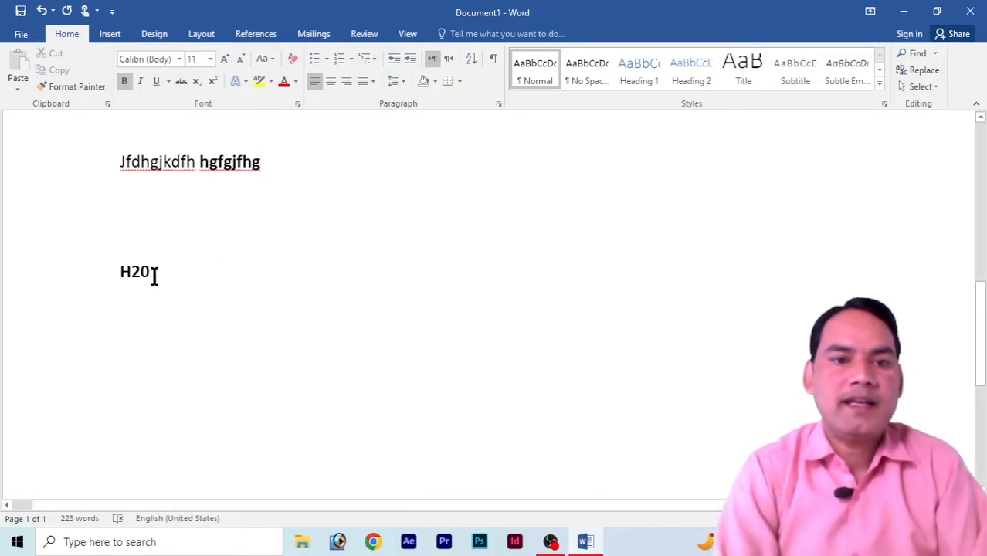
pyautogui.press('BackSpace')
pyautogui.write('o')
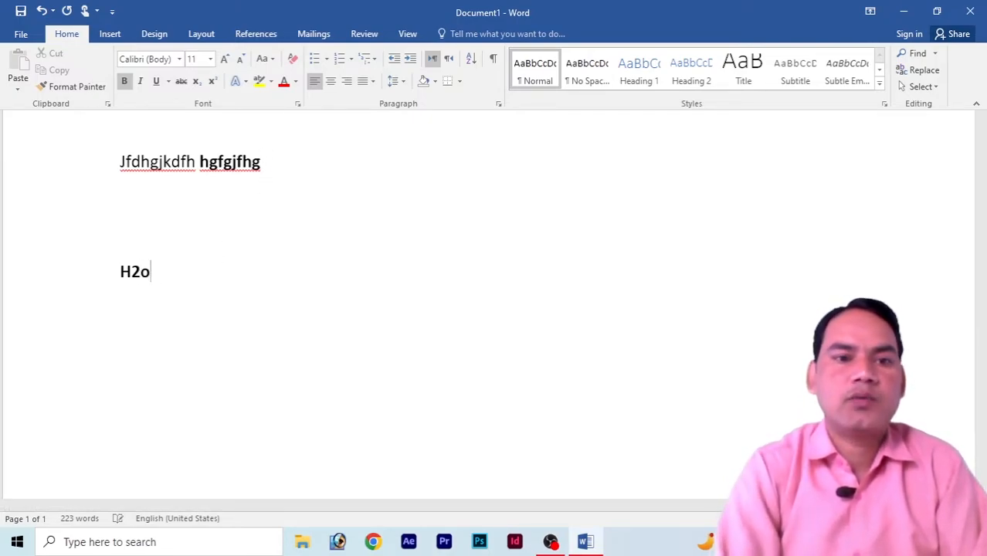
# Step: Enlarge the "H2o" text to 72 pt
pyautogui.moveTo(160, 274); pyautogui.dragTo(119, 273)
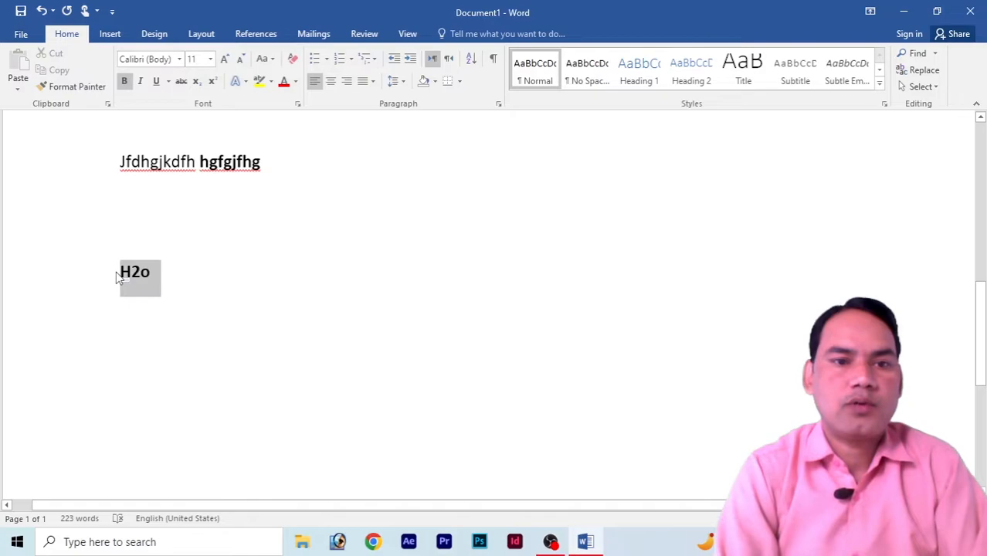
pyautogui.click(225, 62)
pyautogui.click(225, 62)
pyautogui.click(225, 62)
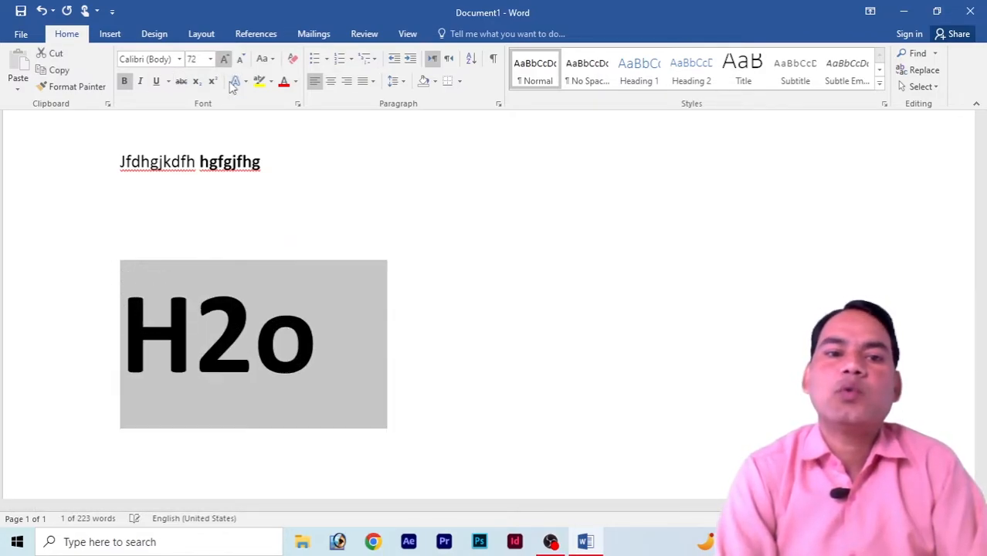
pyautogui.click(334, 342)
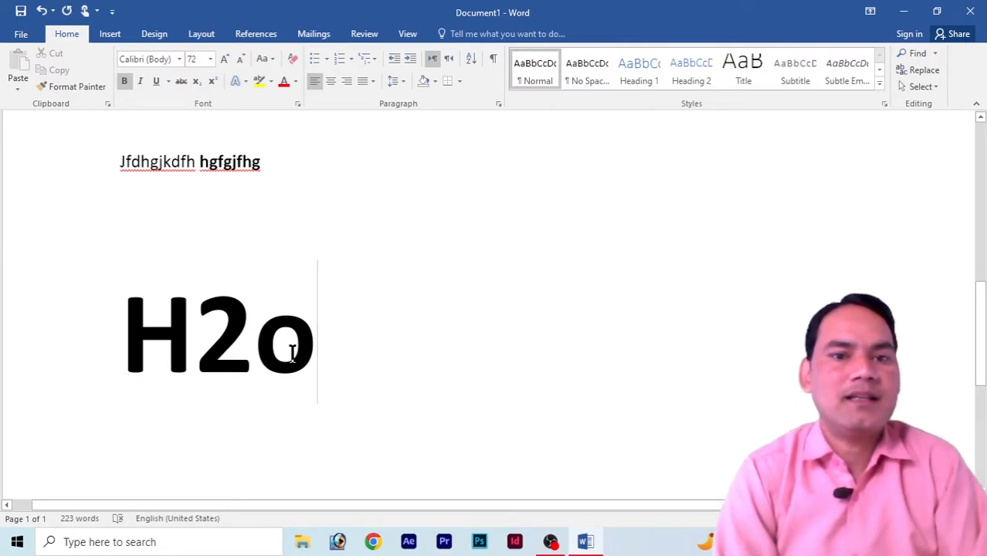
# Step: Delete "2o" from the large "H2o" text and remove bold from the remaining "H"
pyautogui.press('Left')
pyautogui.press('Left')
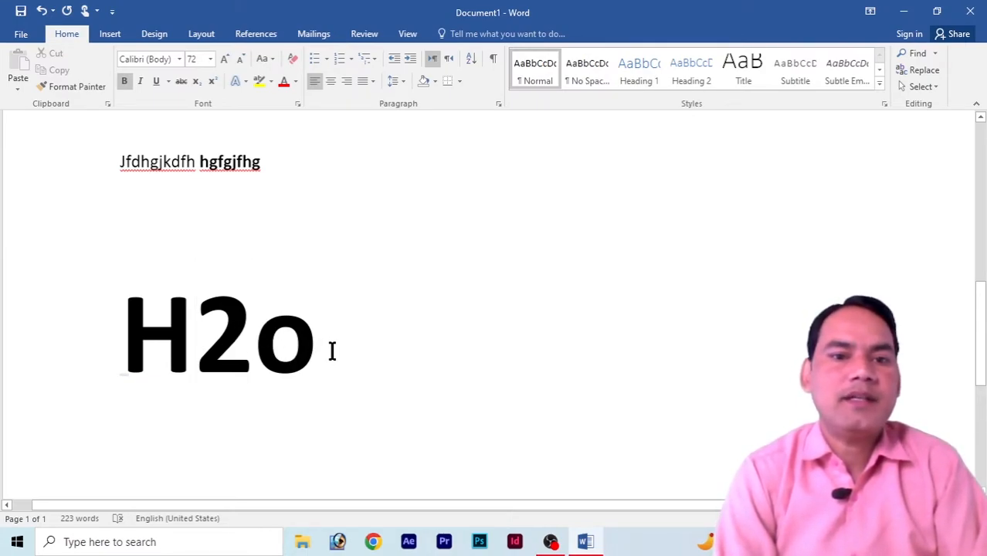
pyautogui.press('BackSpace')
pyautogui.press('BackSpace')
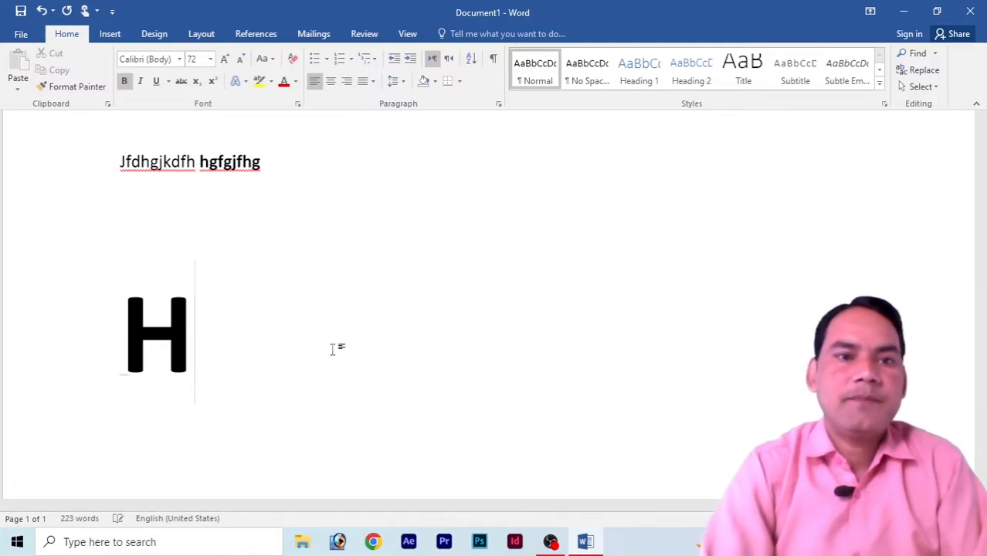
pyautogui.moveTo(196, 322); pyautogui.dragTo(129, 324)
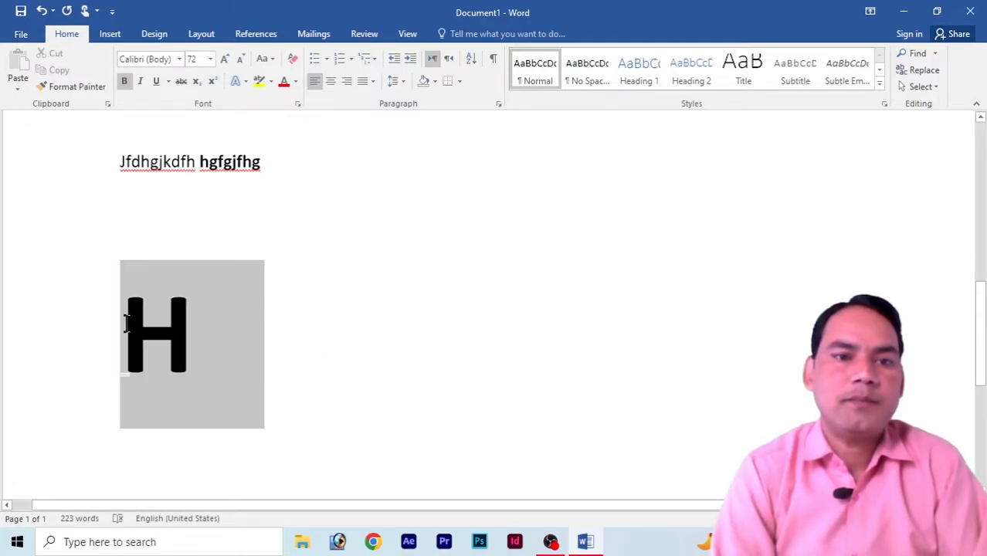
pyautogui.click(125, 82)
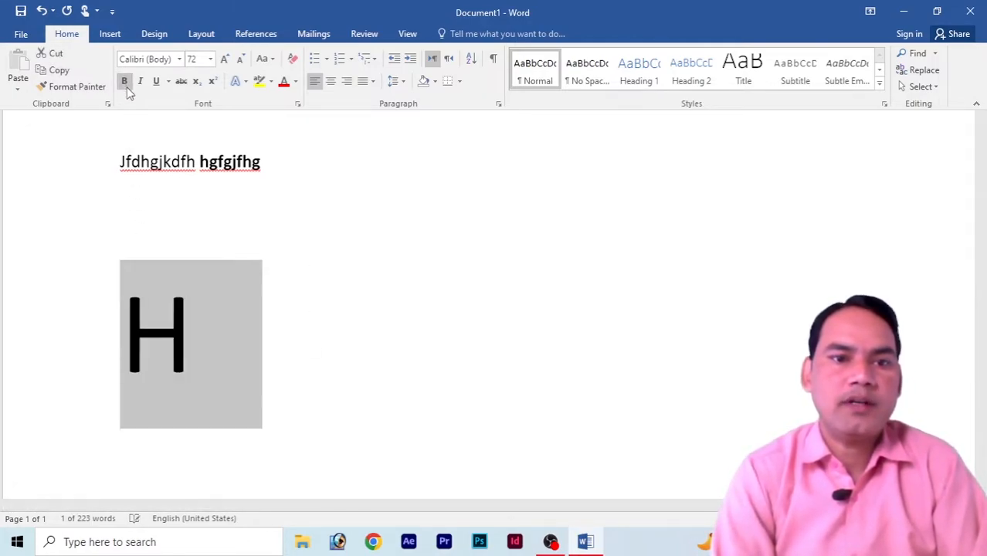
pyautogui.click(200, 340)
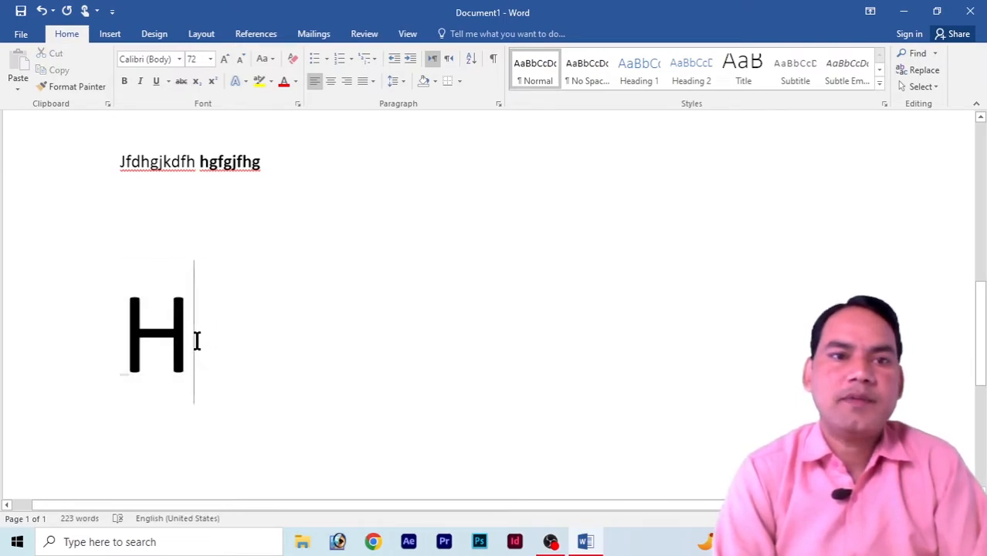
# Step: Try a superscript 2 after the large "H" and delete it
pyautogui.click(214, 82)
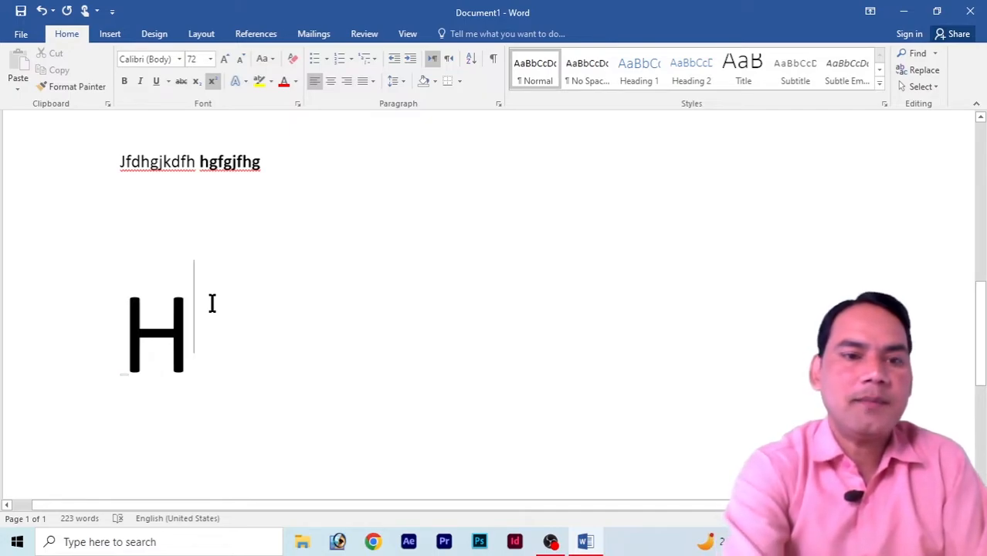
pyautogui.write('2')
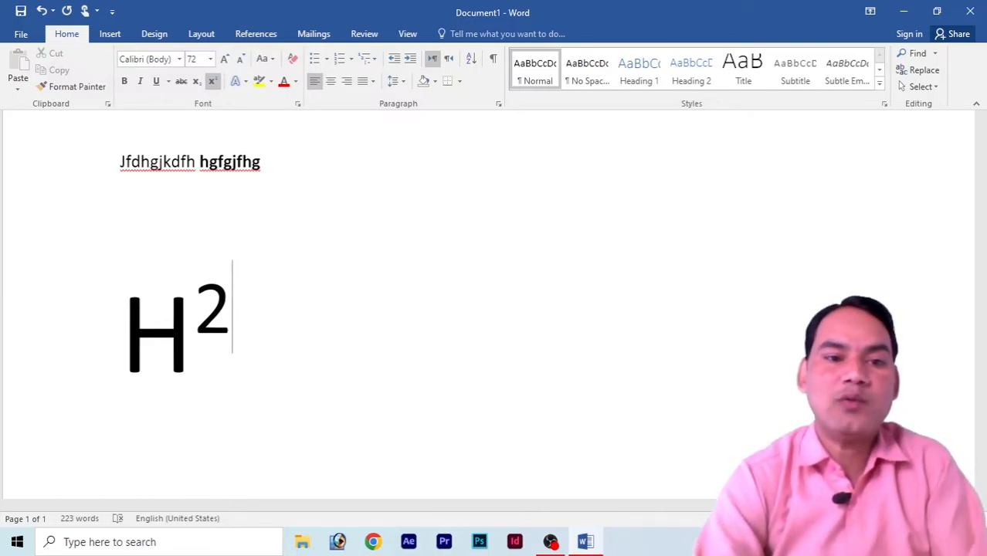
pyautogui.press('BackSpace')
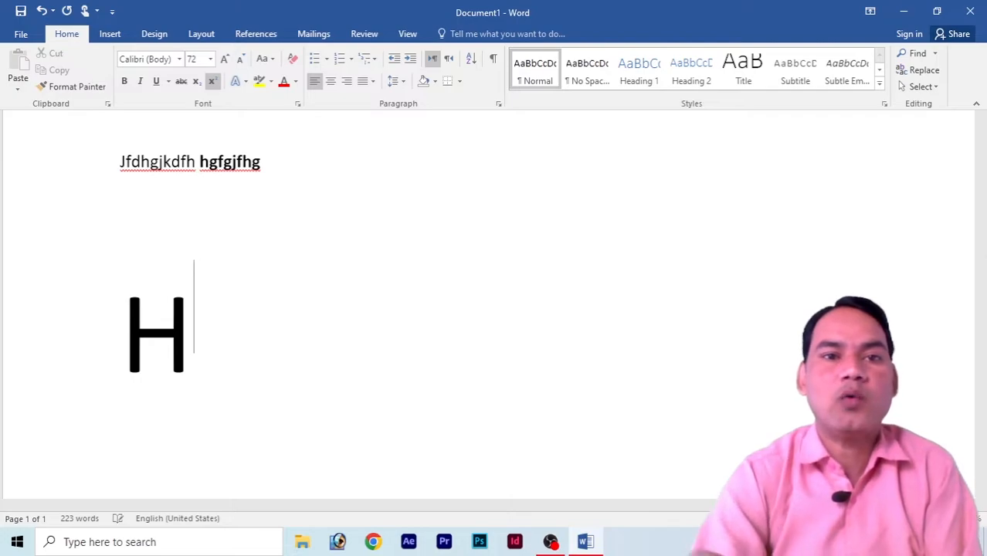
# Step: Add a subscript 2 after the "H", followed by "o" in normal position
pyautogui.click(197, 83)
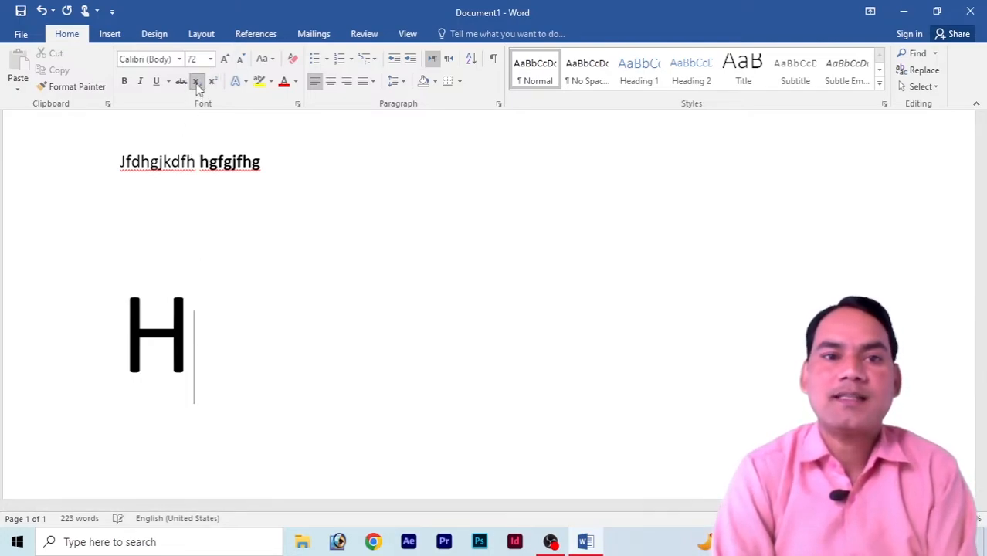
pyautogui.write('2')
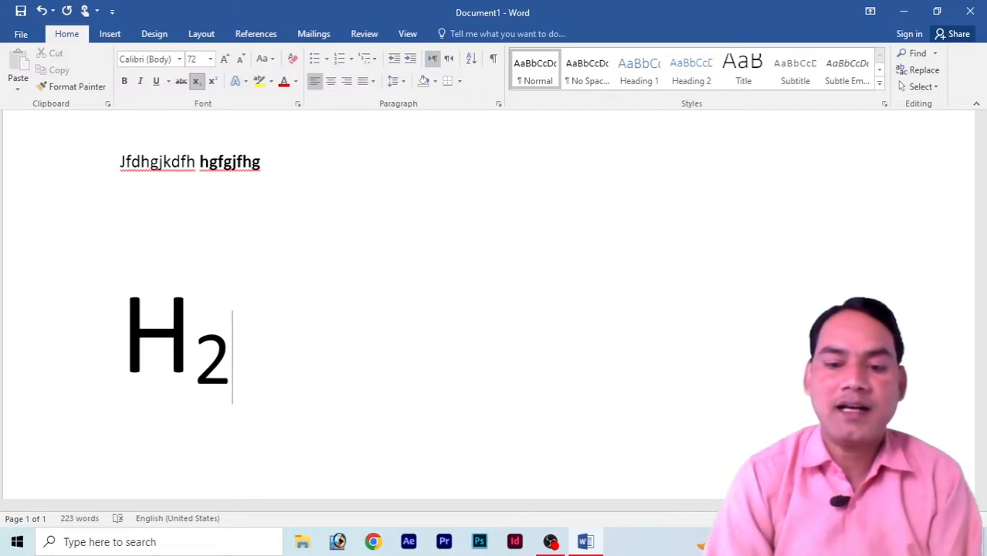
pyautogui.write('o')
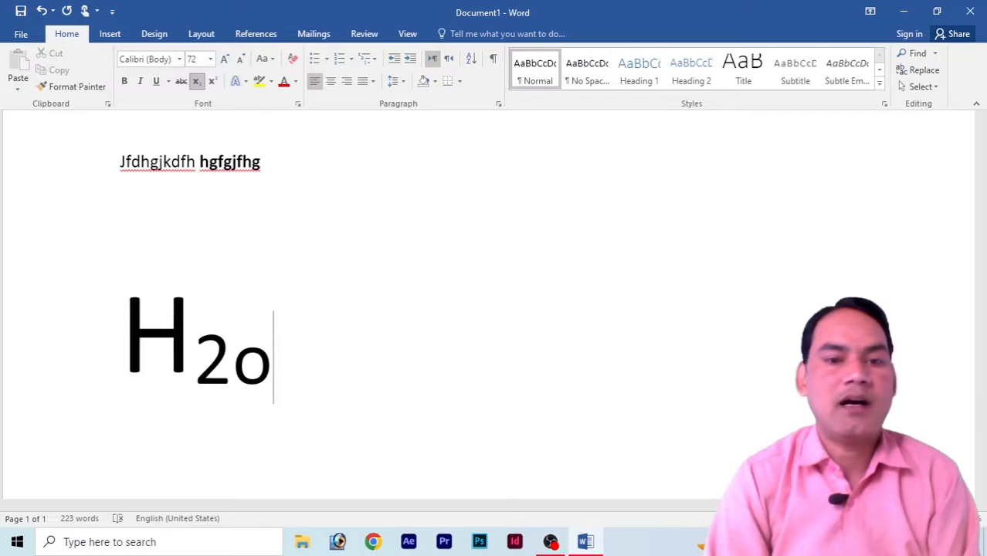
pyautogui.press('BackSpace')
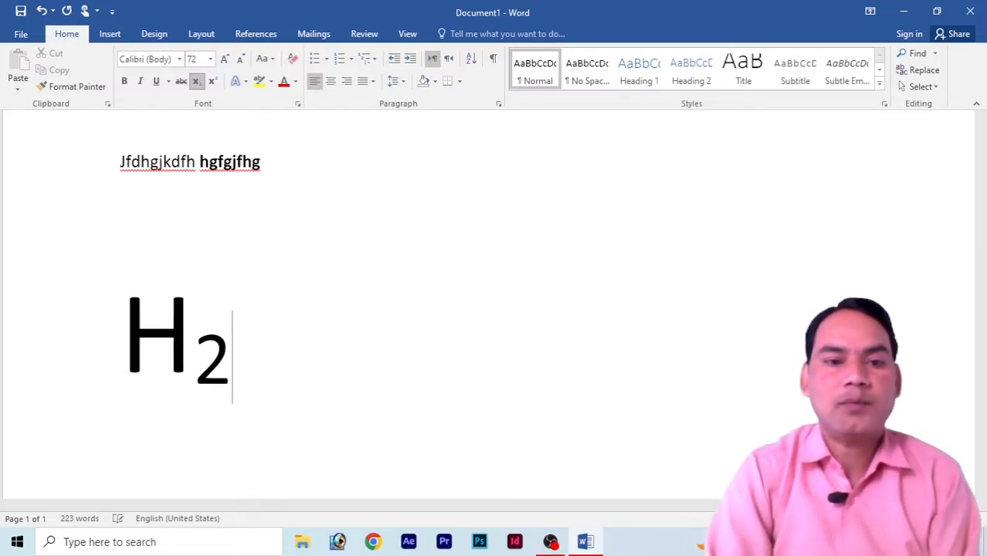
pyautogui.click(197, 81)
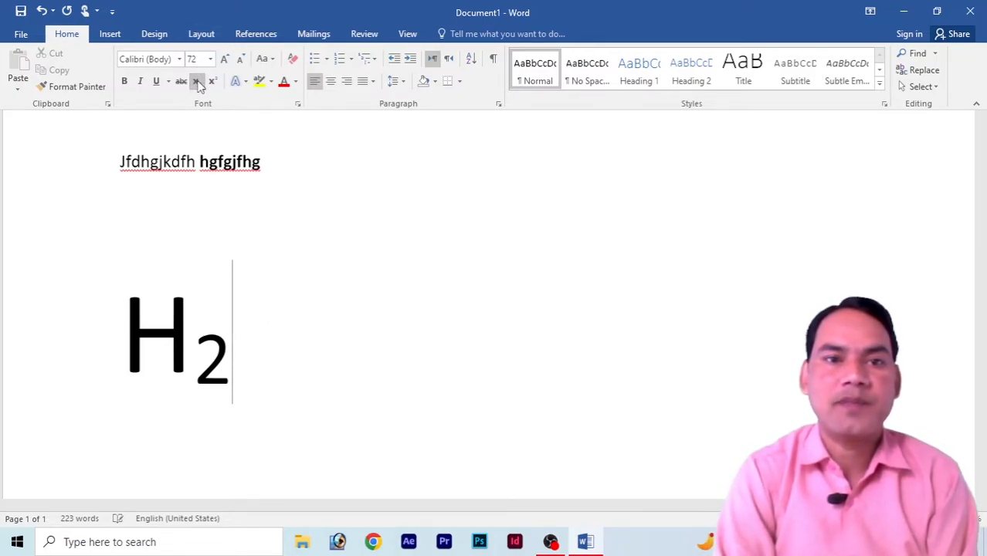
pyautogui.write('o')
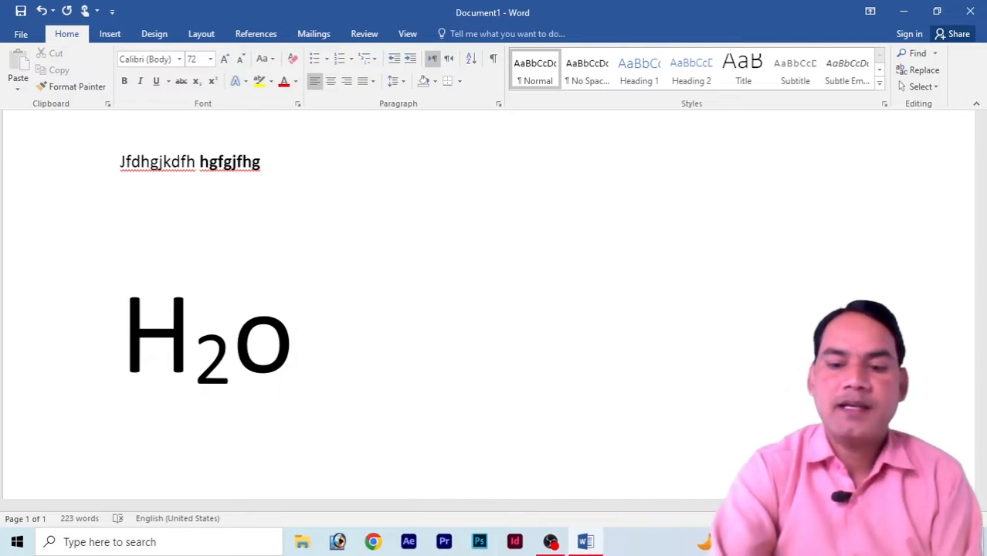
# Step: Enclose the water formula in parentheses and add a superscript 5 after the closing parenthesis
pyautogui.write(')')
pyautogui.click(123, 322)
pyautogui.write('(')
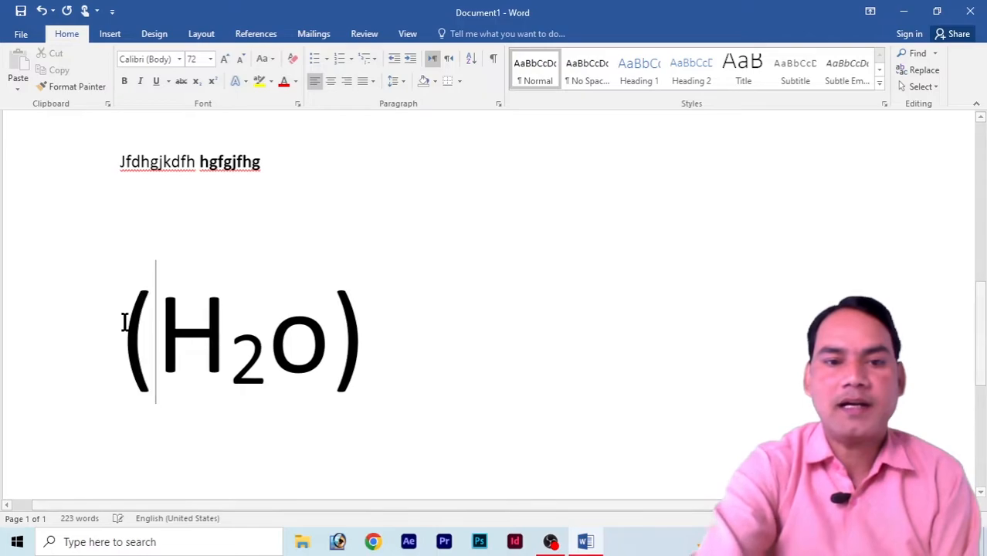
pyautogui.click(377, 341)
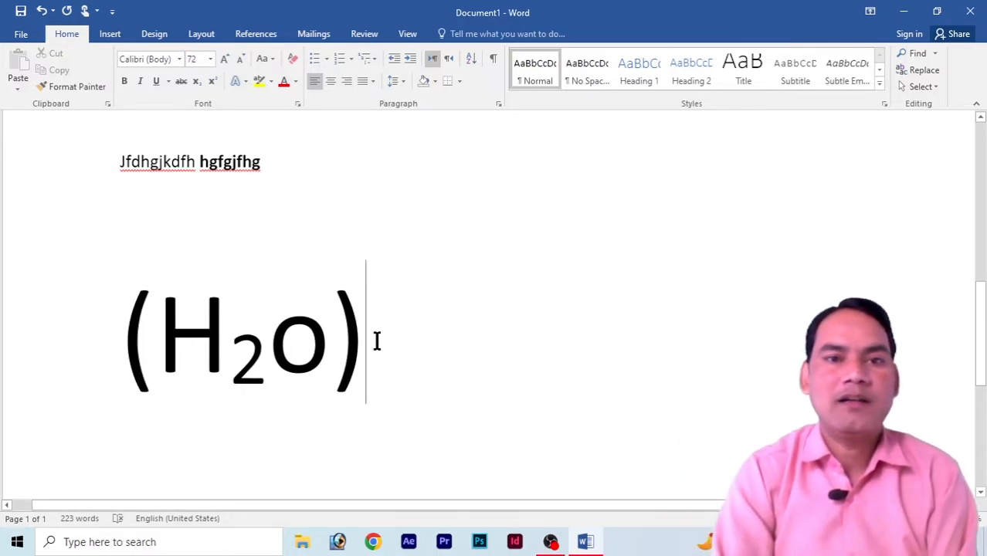
pyautogui.click(211, 80)
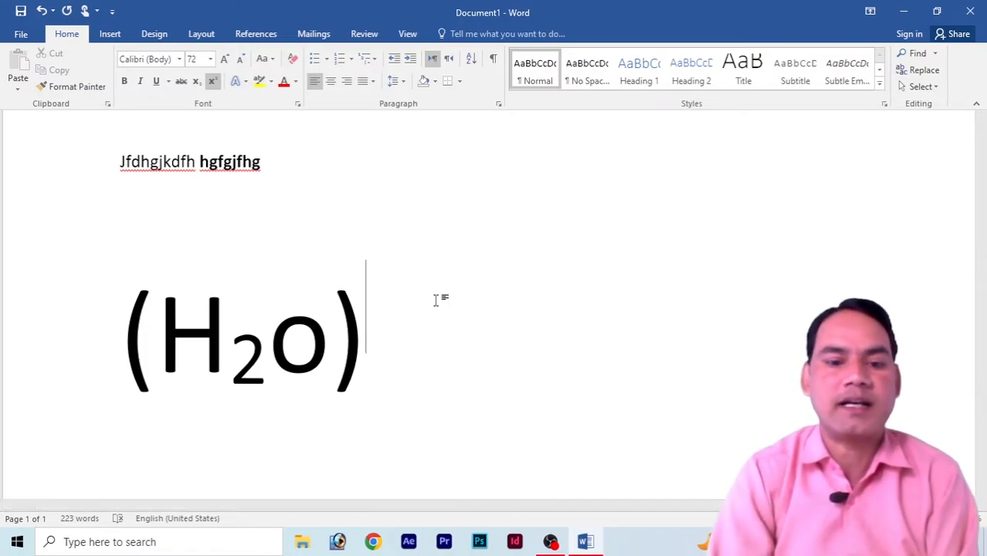
pyautogui.write('5')
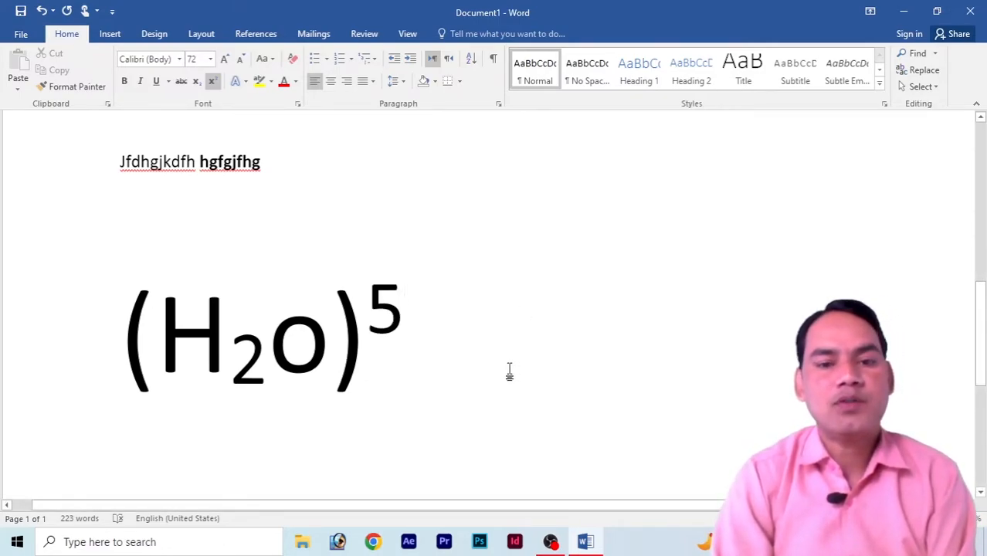
# Step: Enter "a2+b2" after a gap on the same line, with both 2s as superscripts and the rest in normal position
pyautogui.click(212, 81)
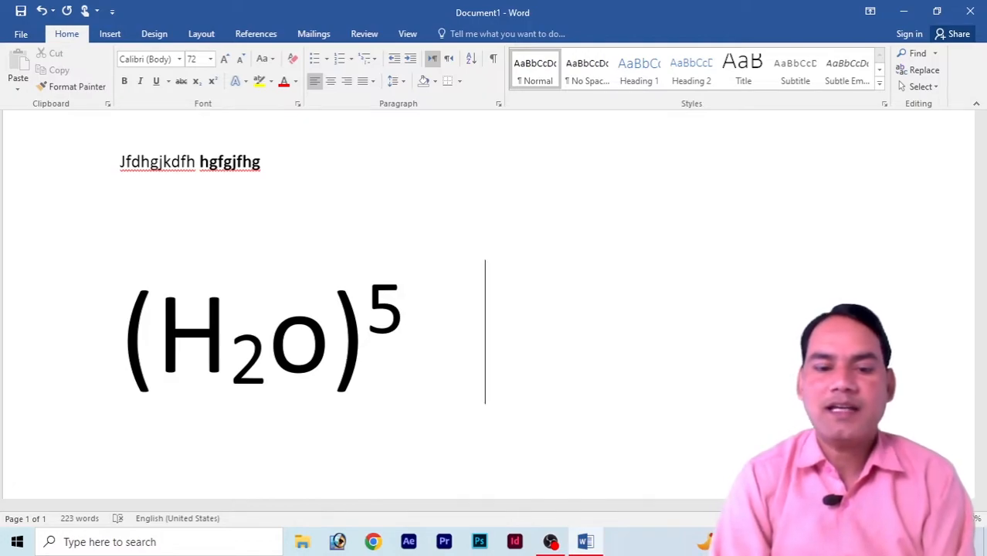
pyautogui.write('a')
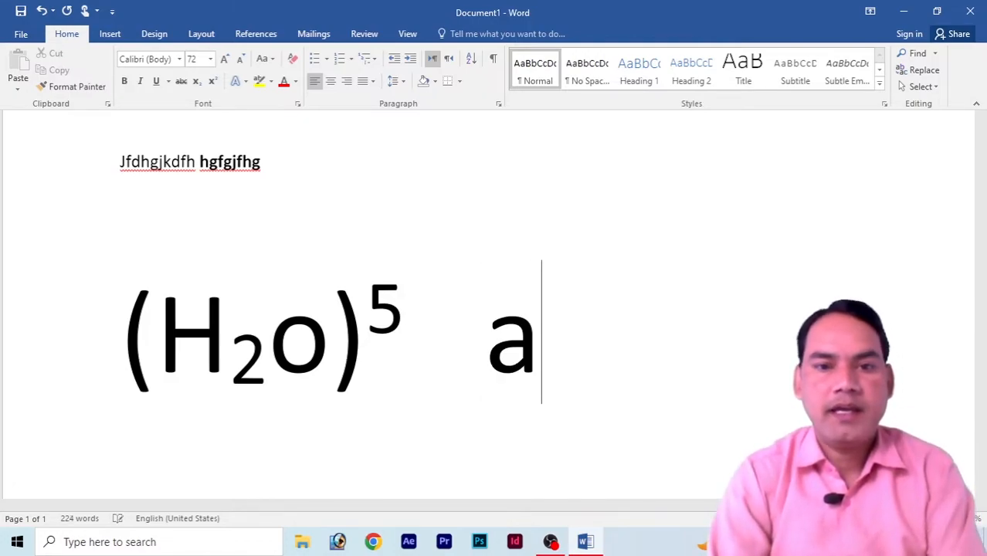
pyautogui.click(212, 81)
pyautogui.write('2')
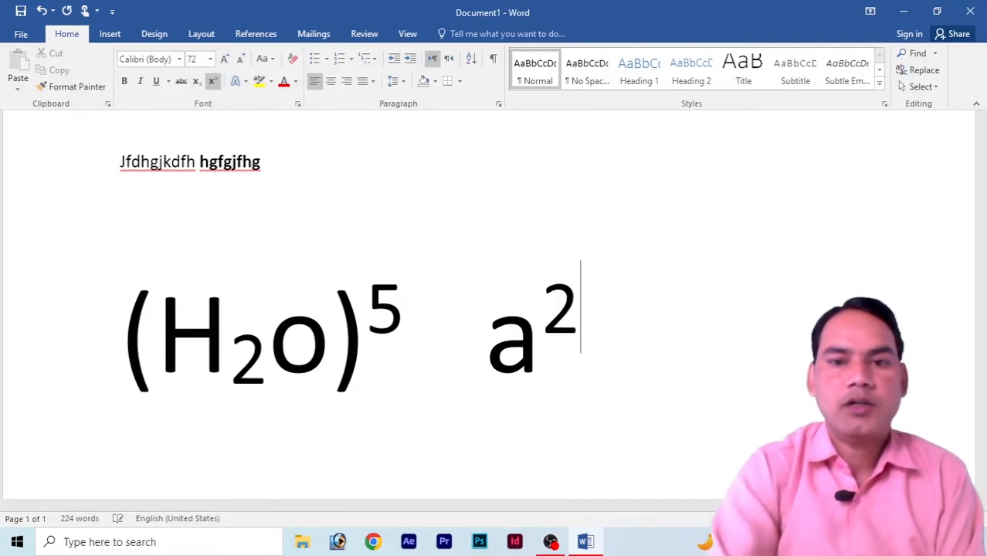
pyautogui.click(213, 82)
pyautogui.write('+')
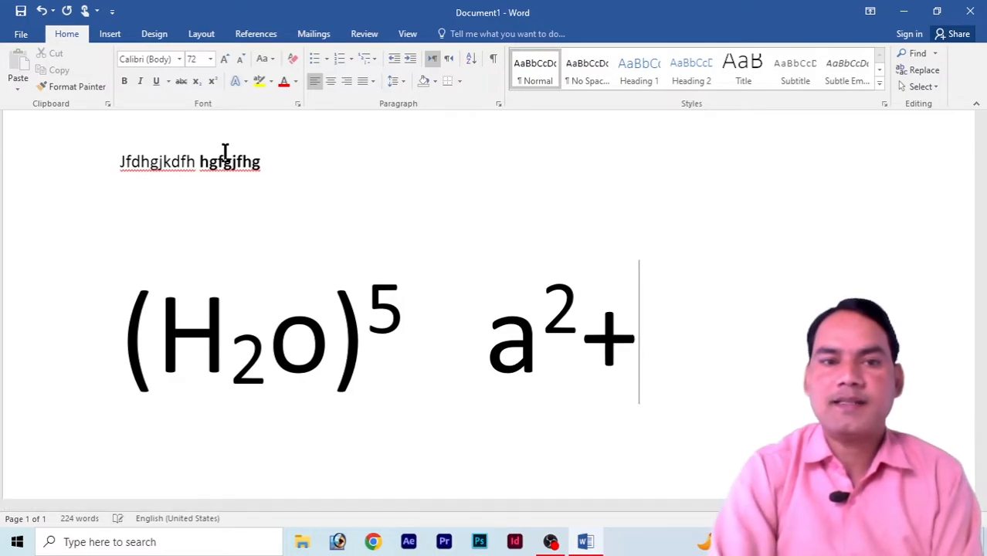
pyautogui.write('b')
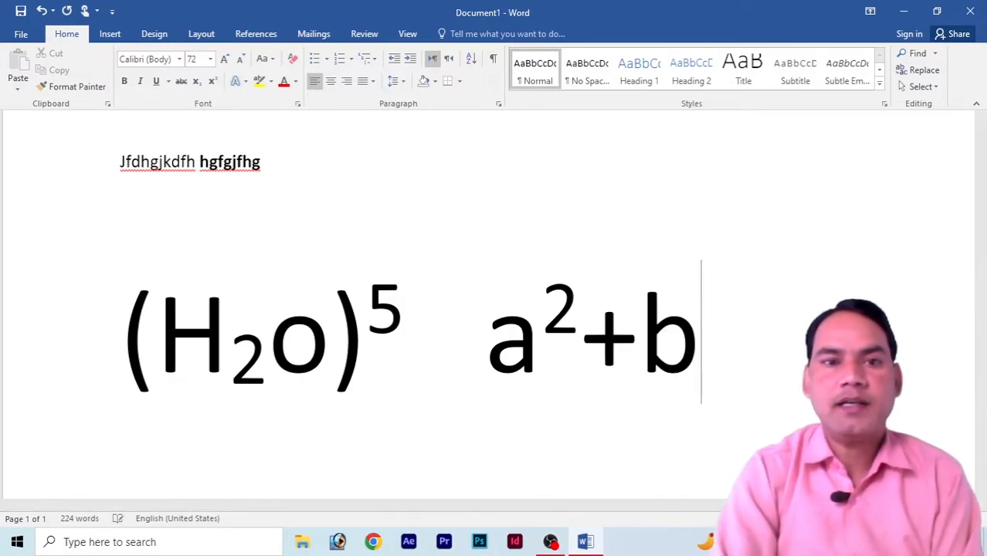
pyautogui.click(213, 82)
pyautogui.write('2')
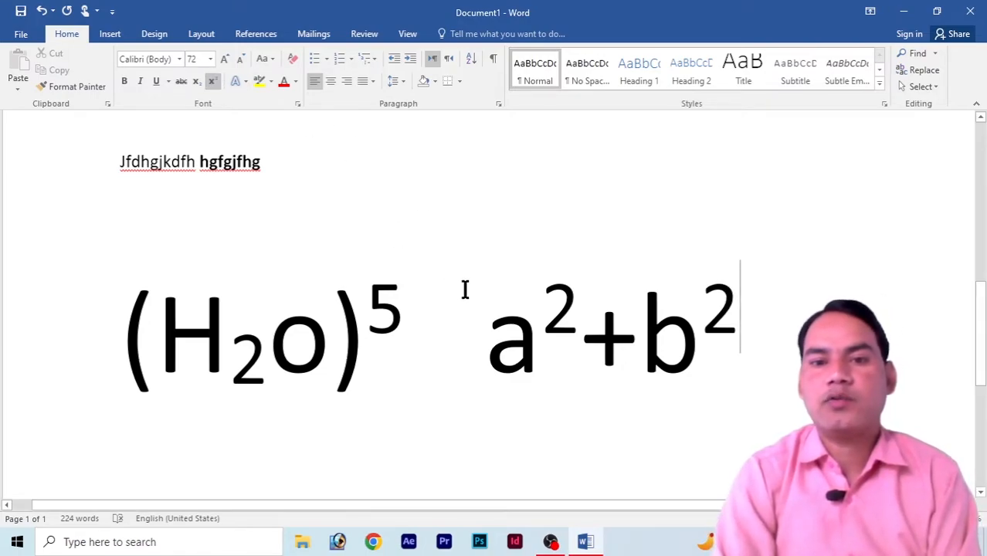
# Step: Enclose the a²+b² expression in parentheses and add a superscript 3 after the closing parenthesis
pyautogui.click(488, 340)
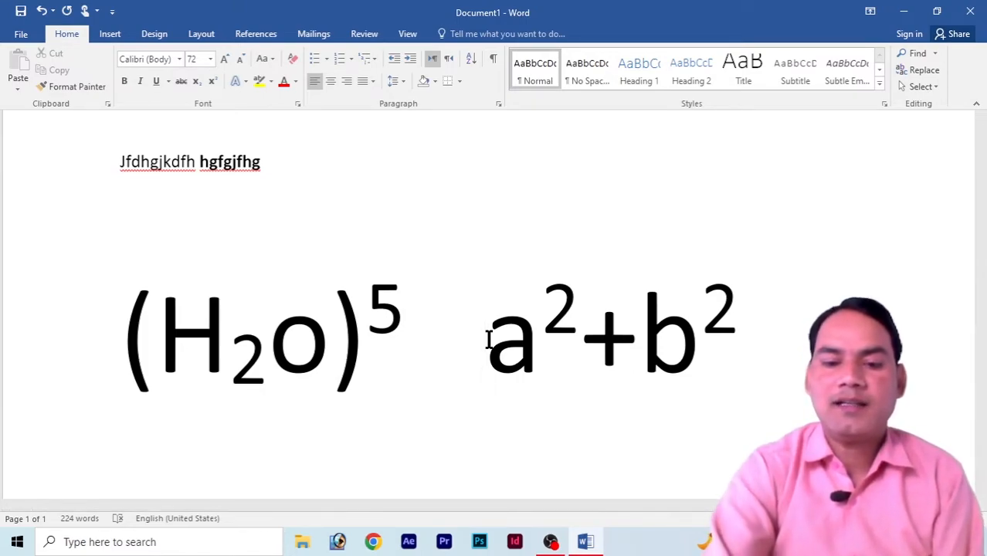
pyautogui.write('(')
pyautogui.click(787, 356)
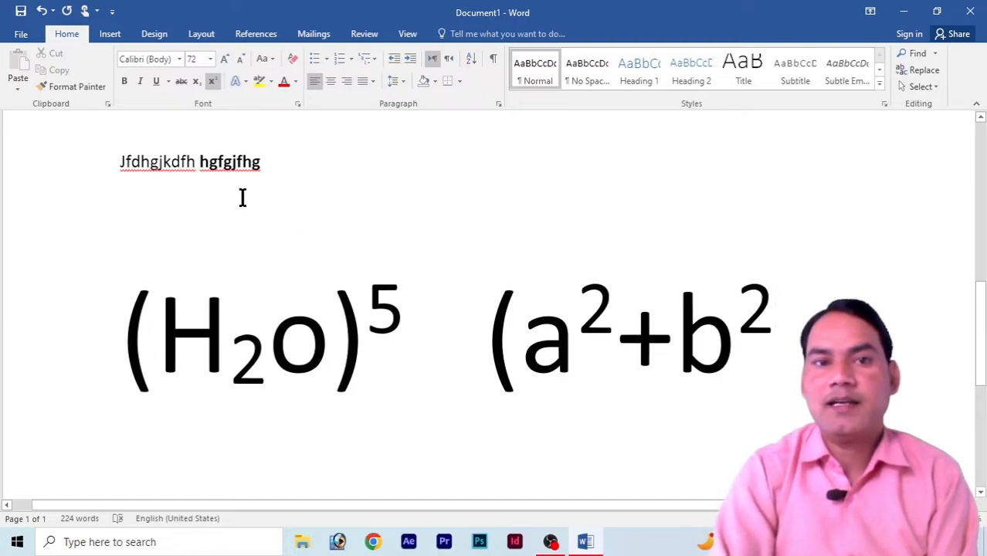
pyautogui.click(213, 83)
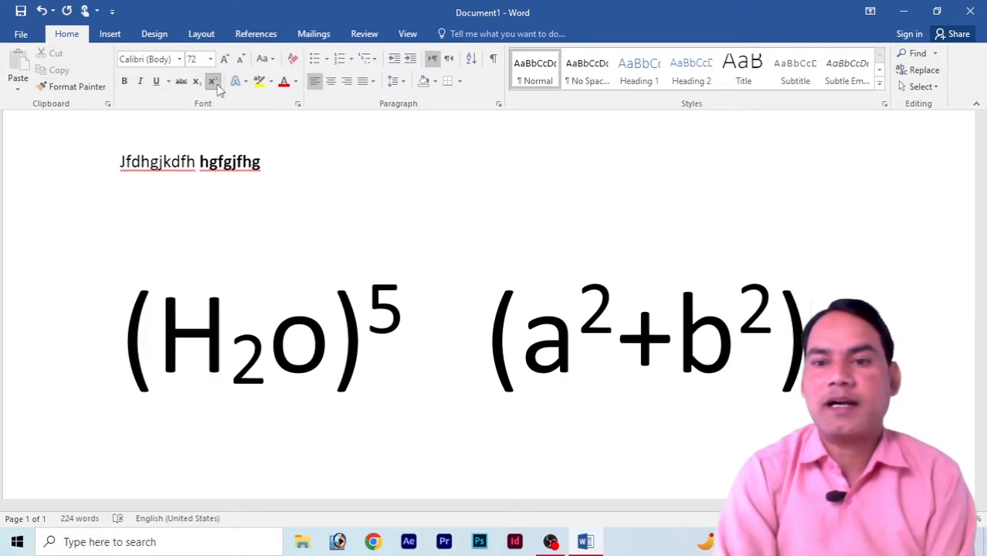
pyautogui.write('3')
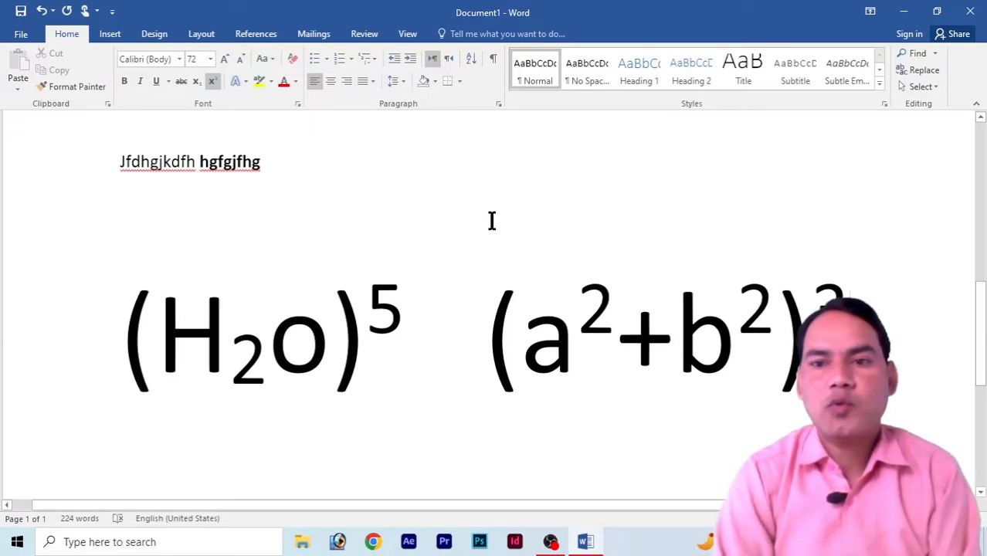
# Step: Enlarge only the superscript 3 after the a²+b² expression to 130 pt
pyautogui.moveTo(850, 280); pyautogui.dragTo(810, 279)
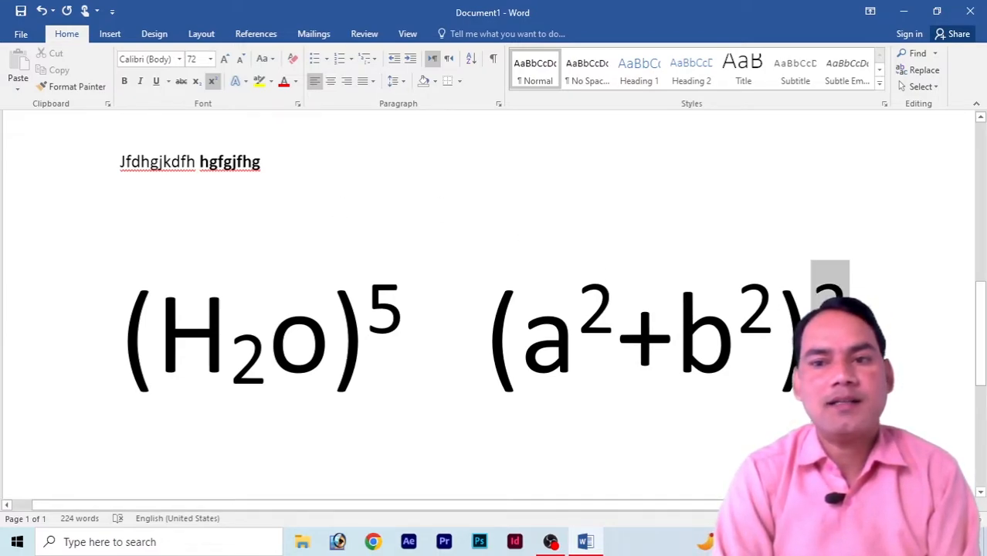
pyautogui.click(241, 61)
pyautogui.click(241, 61)
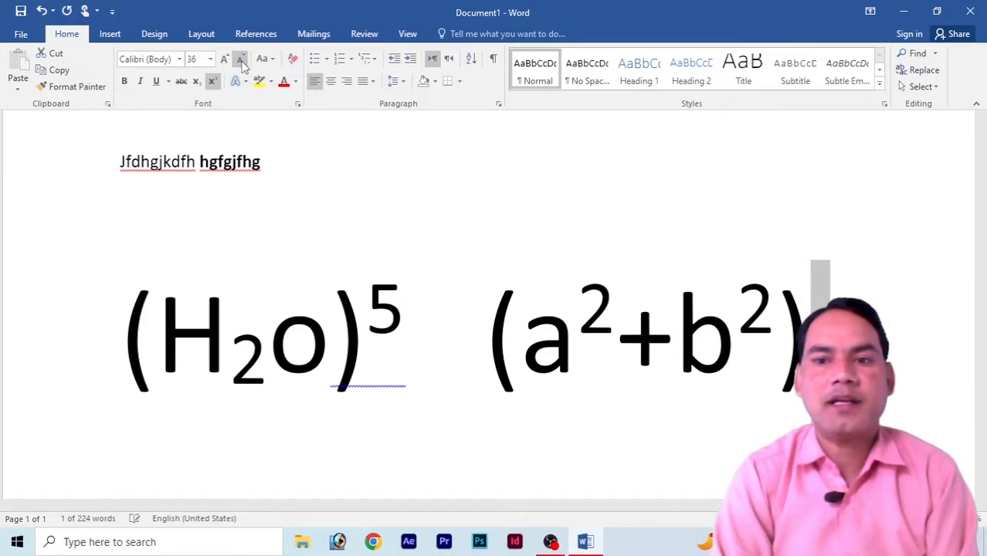
pyautogui.click(225, 60)
pyautogui.click(225, 60)
pyautogui.click(225, 60)
pyautogui.click(224, 59)
pyautogui.click(225, 60)
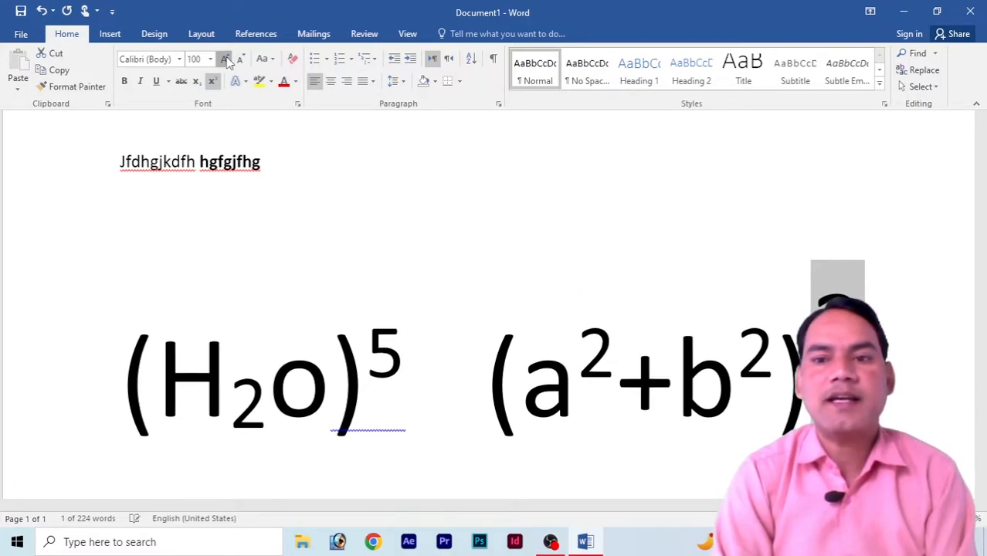
pyautogui.click(225, 59)
pyautogui.click(225, 60)
pyautogui.click(225, 59)
pyautogui.click(225, 60)
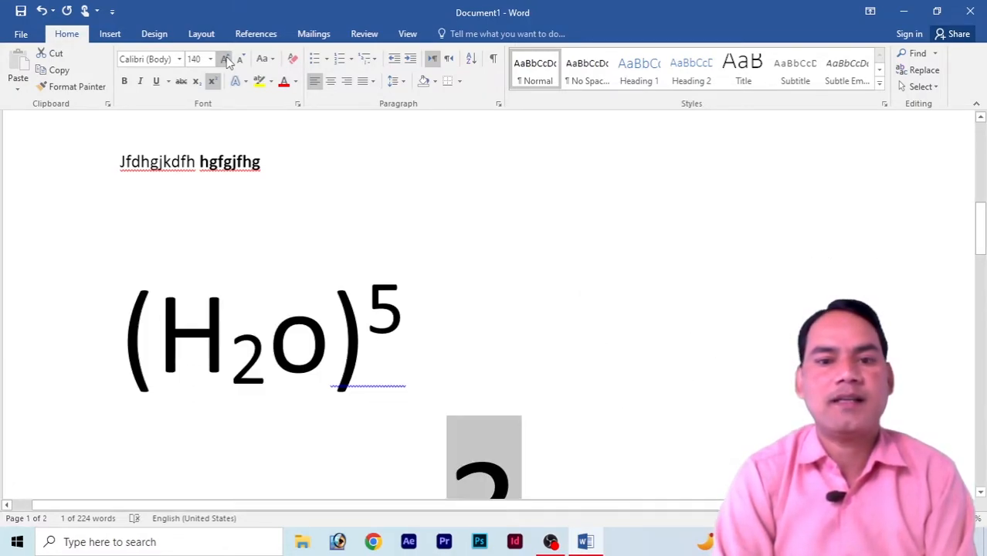
pyautogui.hotkey('ctrl', 'z')
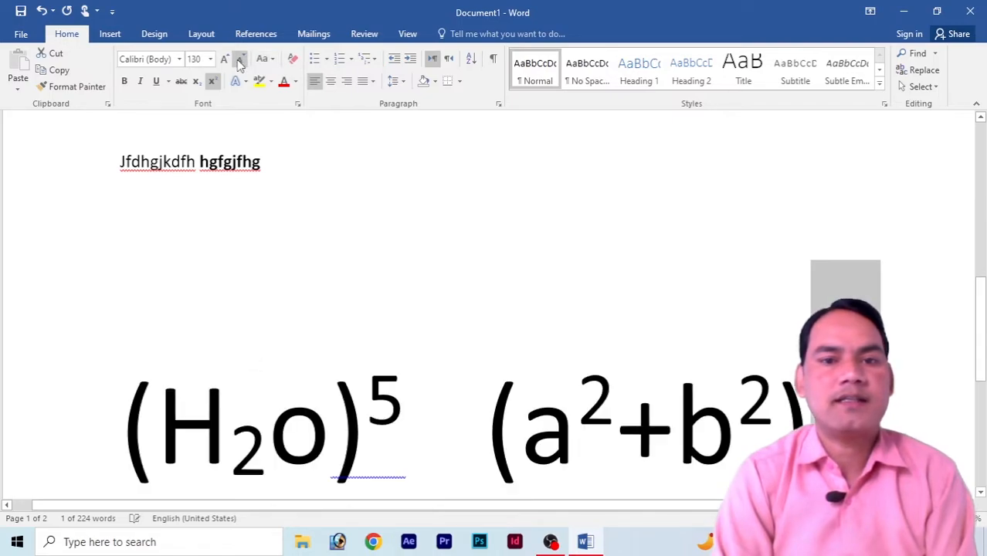
pyautogui.click(577, 302)
pyautogui.moveTo(978, 337); pyautogui.dragTo(982, 366)
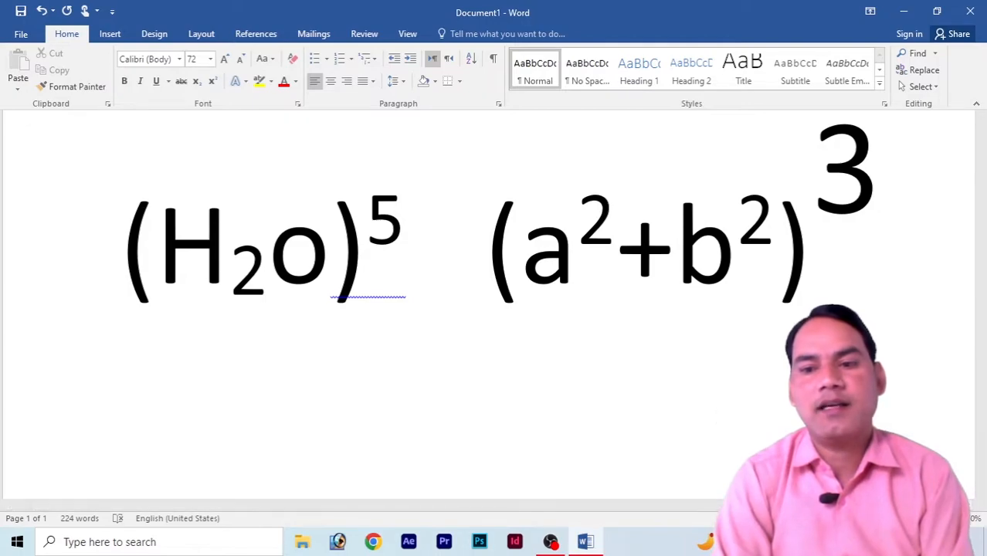
pyautogui.scroll(-1, 494, 309)
pyautogui.scroll(-1, 979, 319)
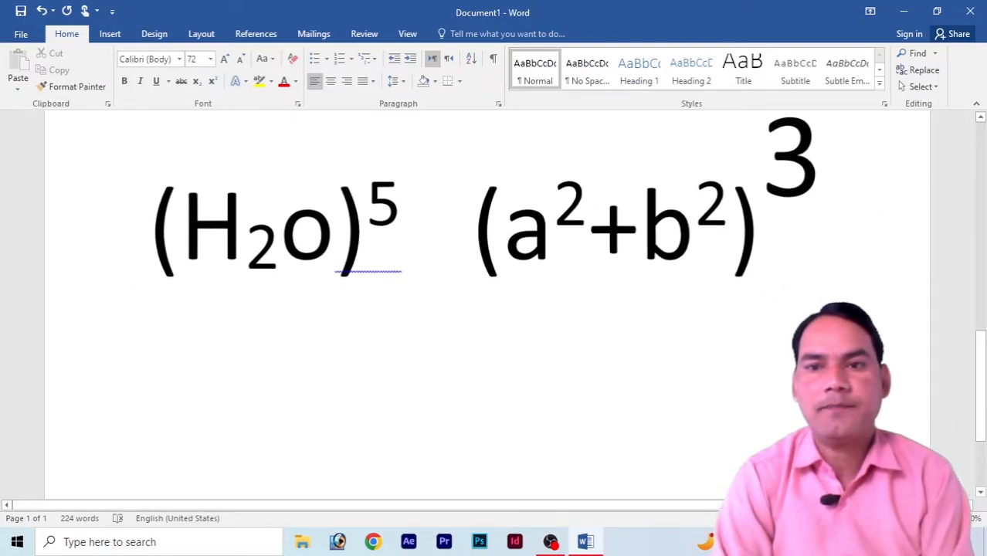
# Step: Create a new blank document
pyautogui.scroll(1, 980, 320)
pyautogui.scroll(3, 980, 319)
pyautogui.scroll(5, 979, 319)
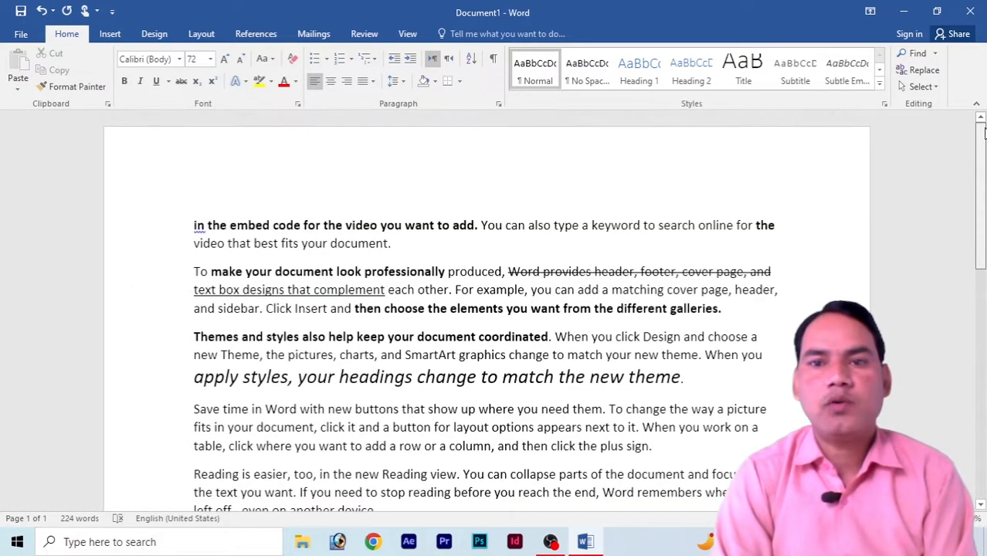
pyautogui.click(456, 221)
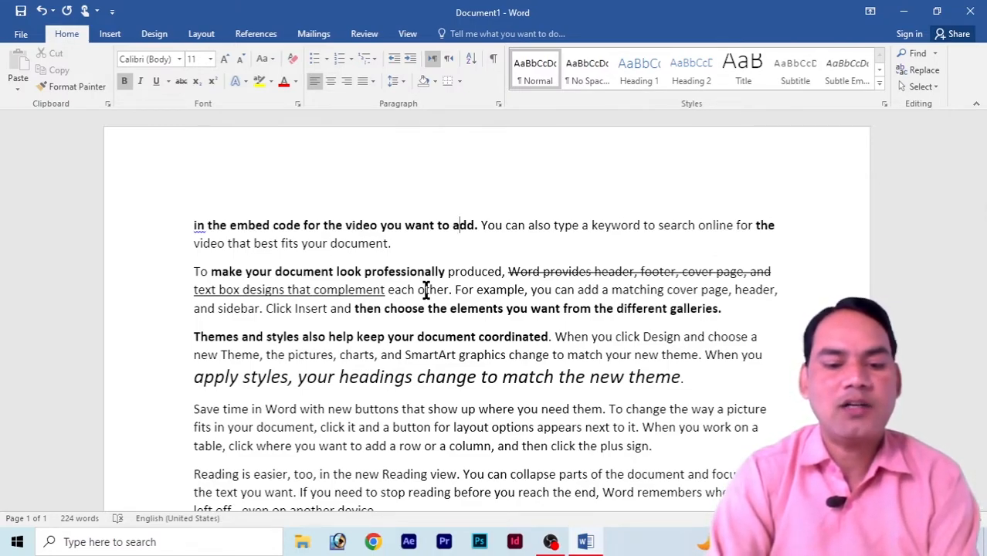
pyautogui.hotkey('ctrl', 'n')
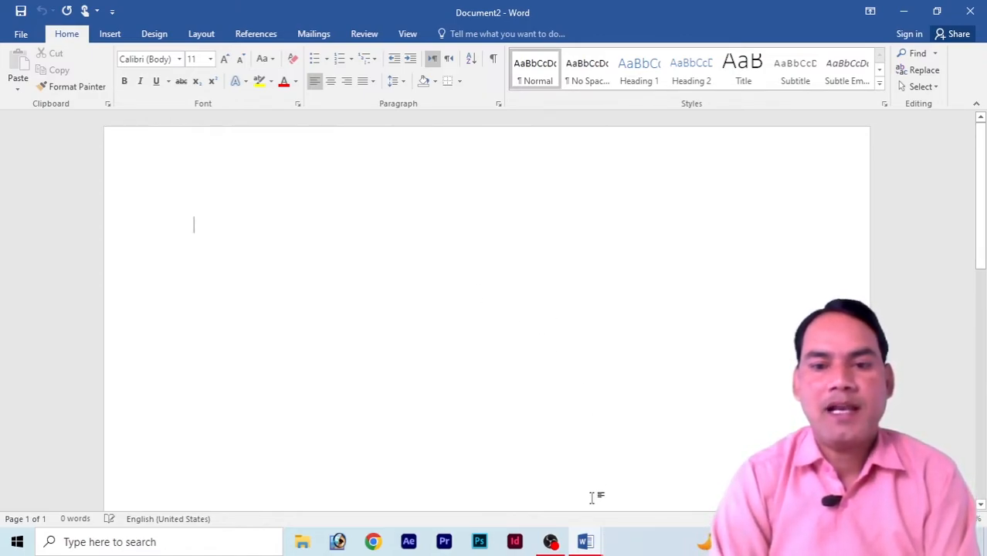
# Step: Switch to Document1 for a look and return to the blank Document2
pyautogui.moveTo(585, 542)
pyautogui.click(550, 498)
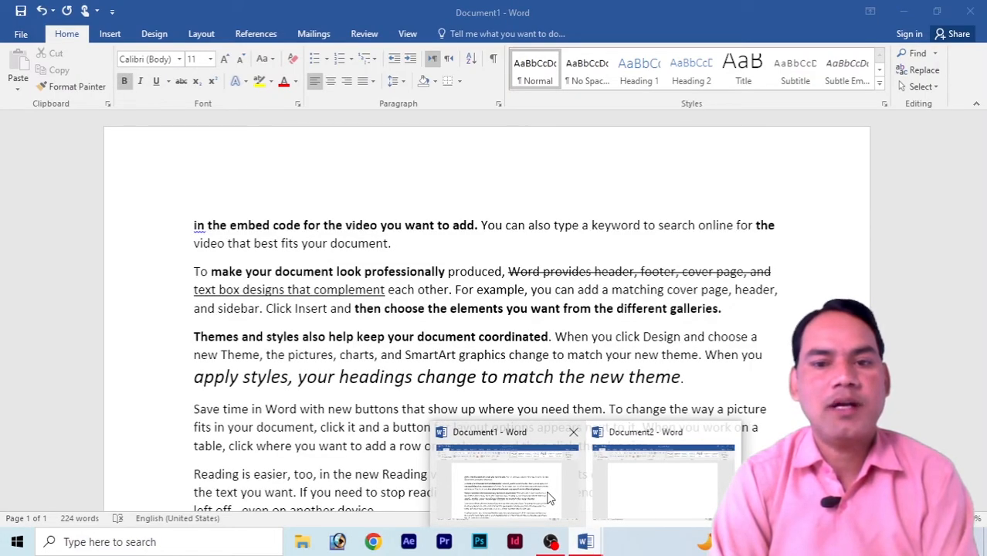
pyautogui.click(660, 481)
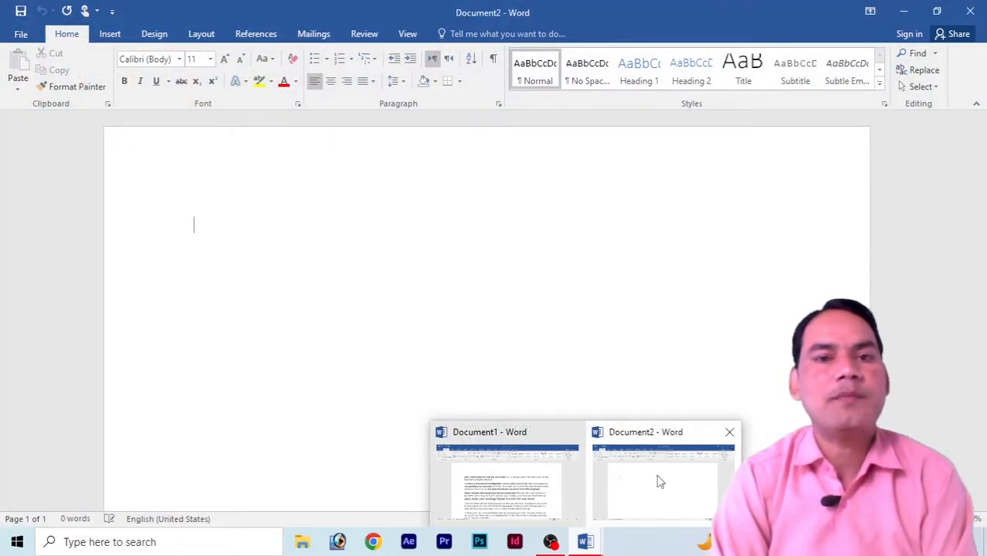
pyautogui.click(660, 481)
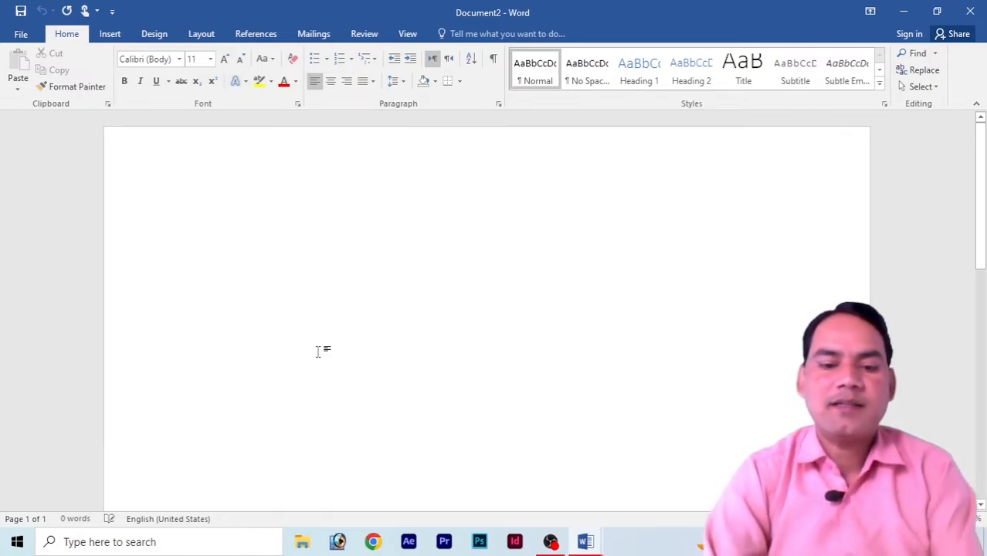
# Step: Enter the word "copy" in the blank document and enlarge it to 80 pt
pyautogui.write('copy')
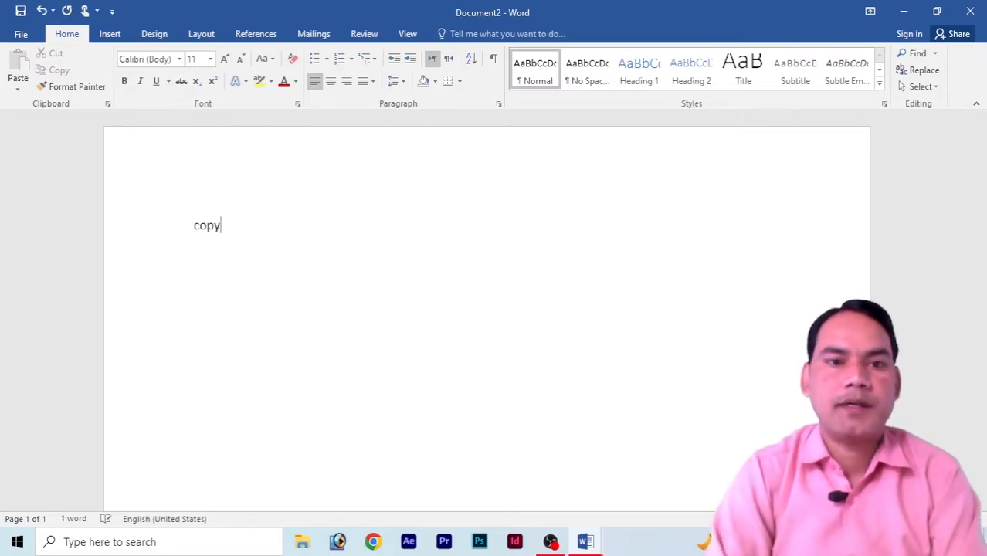
pyautogui.moveTo(238, 232); pyautogui.dragTo(193, 236)
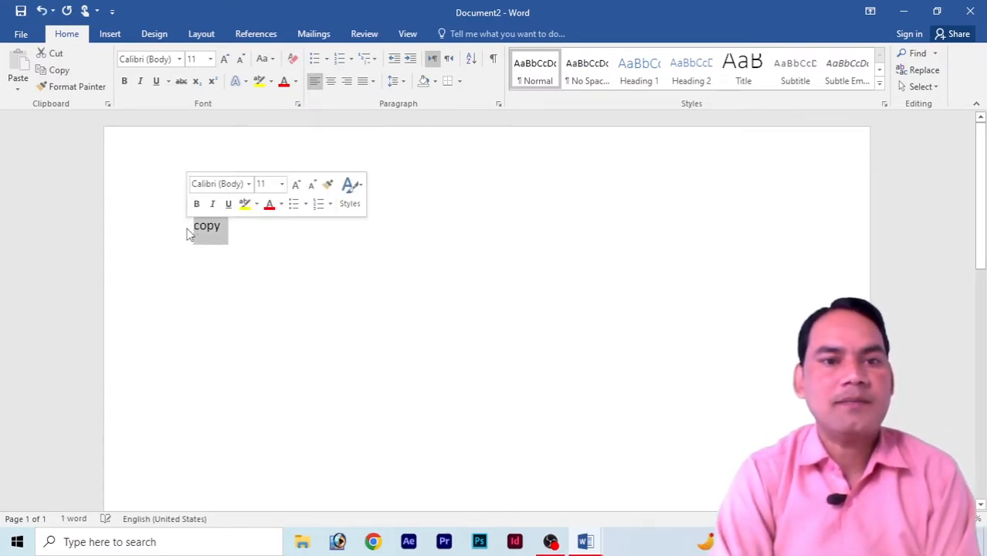
pyautogui.click(224, 59)
pyautogui.click(224, 59)
pyautogui.tripleClick(224, 60)
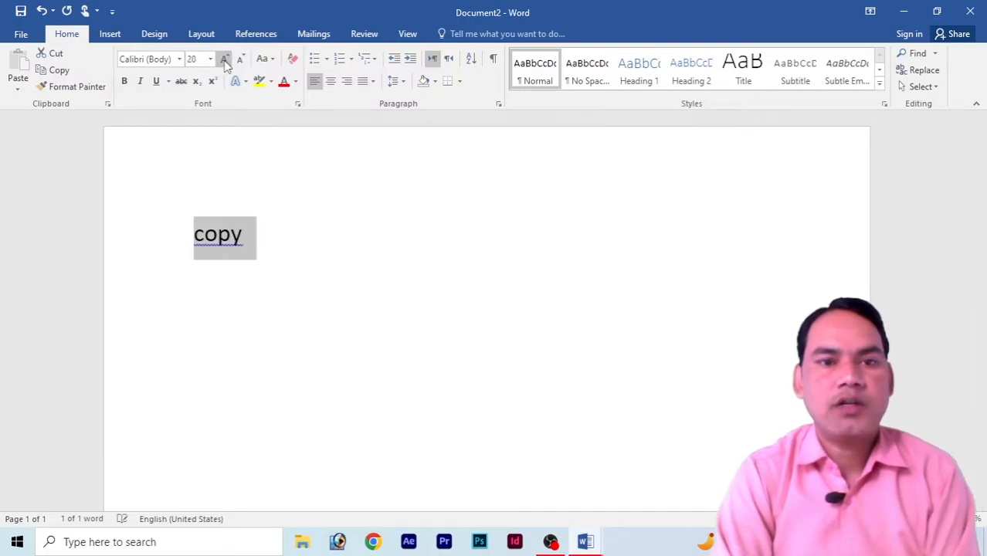
pyautogui.doubleClick(224, 60)
pyautogui.doubleClick(224, 59)
pyautogui.doubleClick(224, 60)
pyautogui.doubleClick(224, 60)
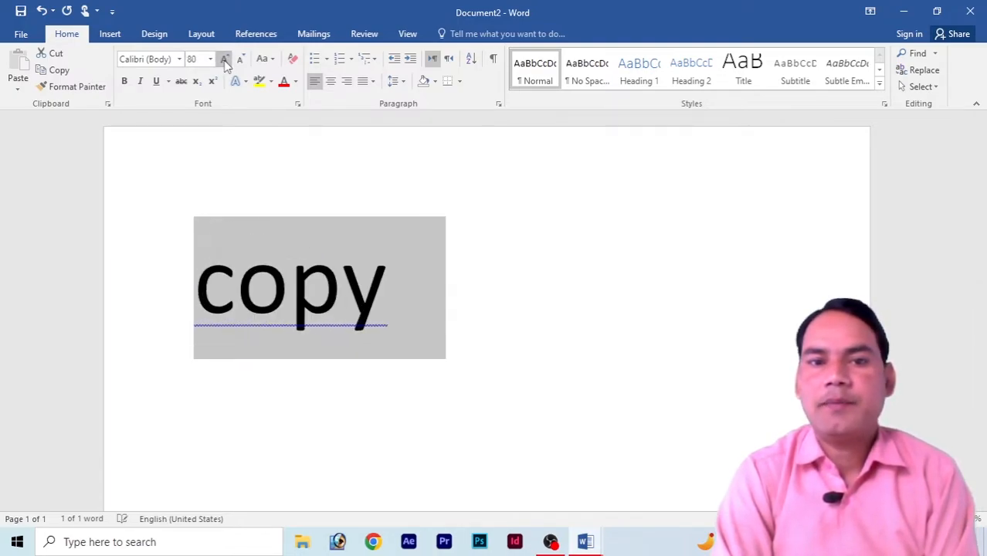
pyautogui.click(416, 304)
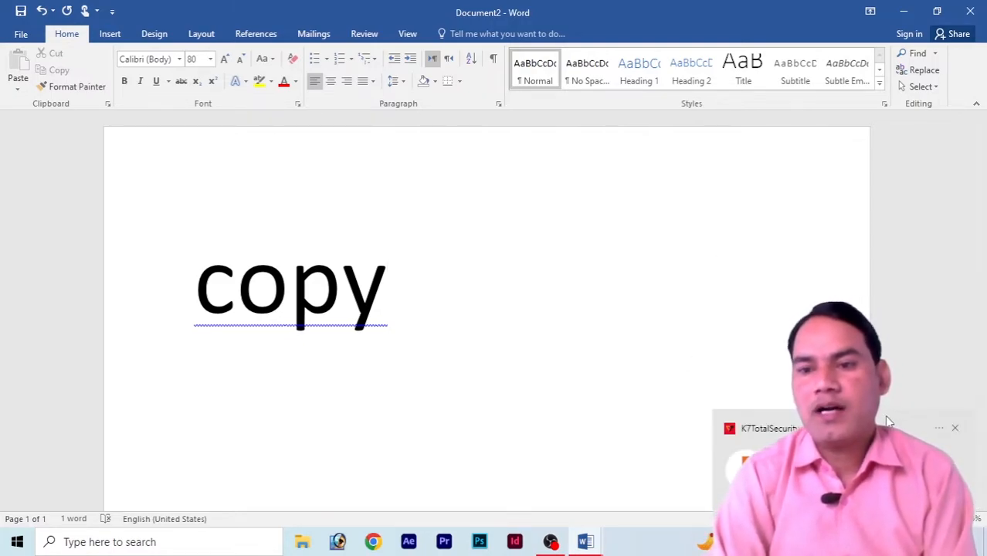
pyautogui.click(955, 428)
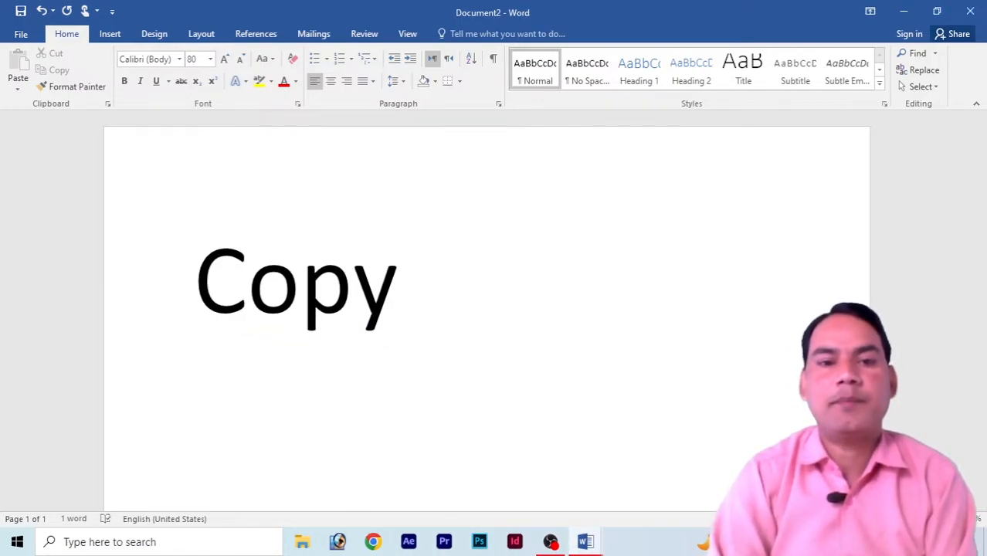
# Step: Replace the capital C of the word with a lowercase "c" and place the cursor after the word
pyautogui.click(248, 286)
pyautogui.press('BackSpace')
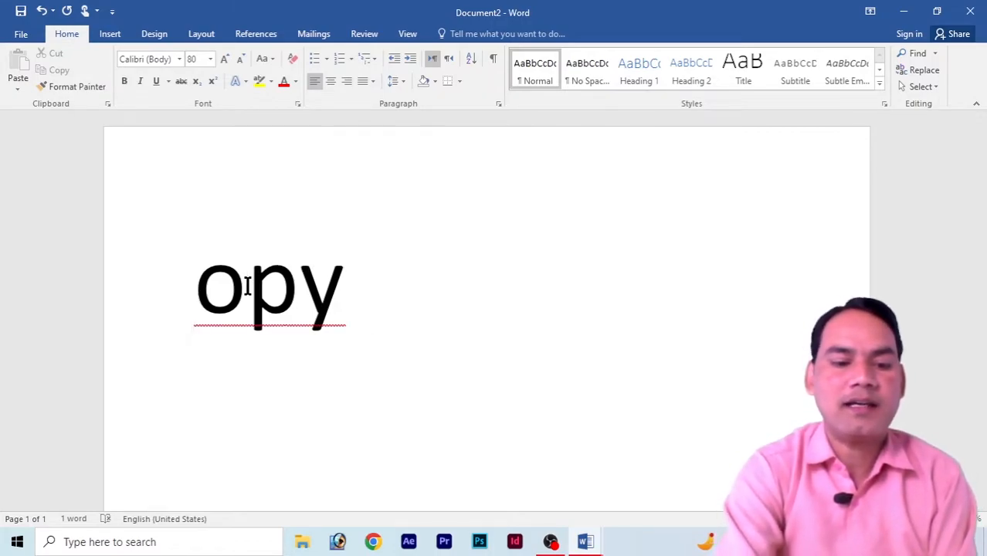
pyautogui.write('c')
pyautogui.click(410, 308)
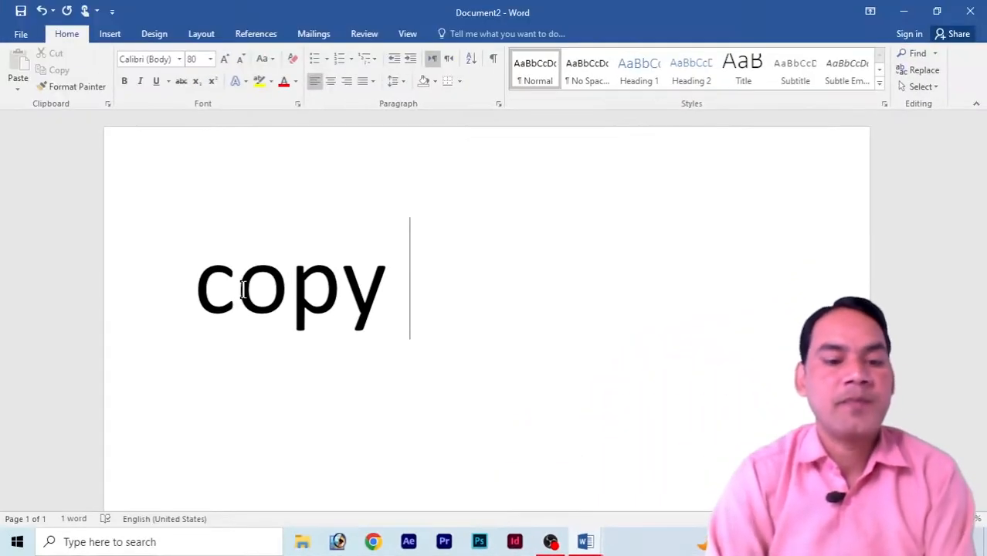
# Step: Add a first name in lowercase after "copy" and ignore all spelling errors for it
pyautogui.write('raza')
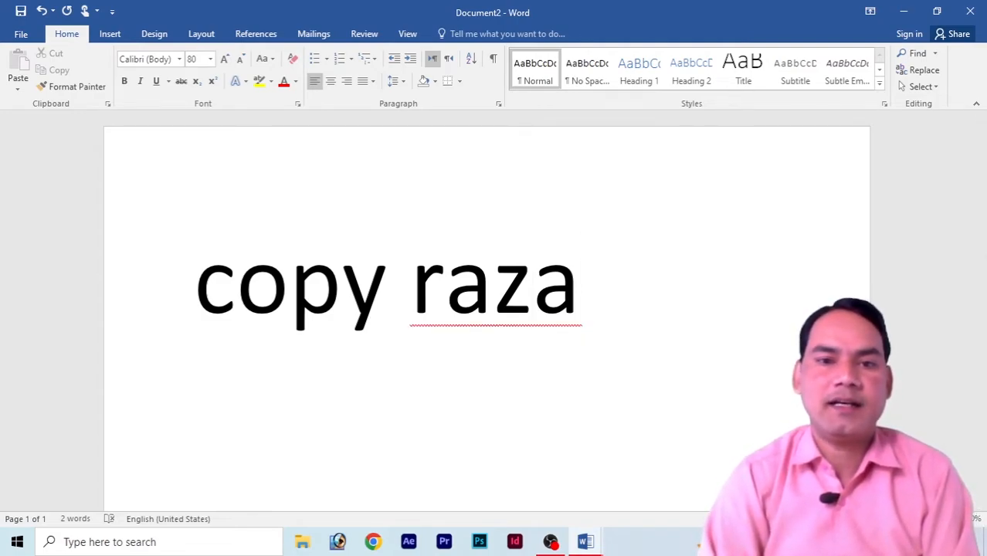
pyautogui.click(494, 300)
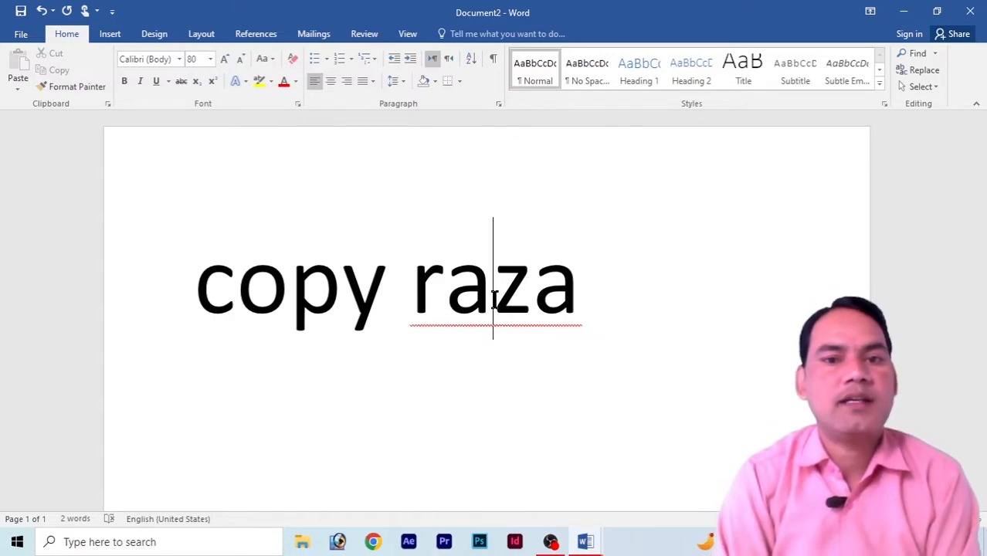
pyautogui.click(541, 290)
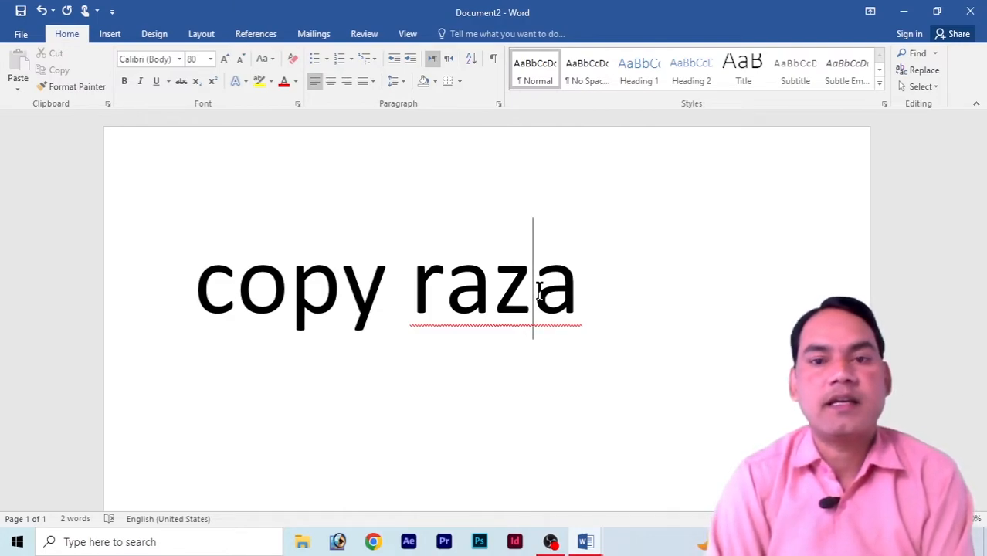
pyautogui.click(411, 286)
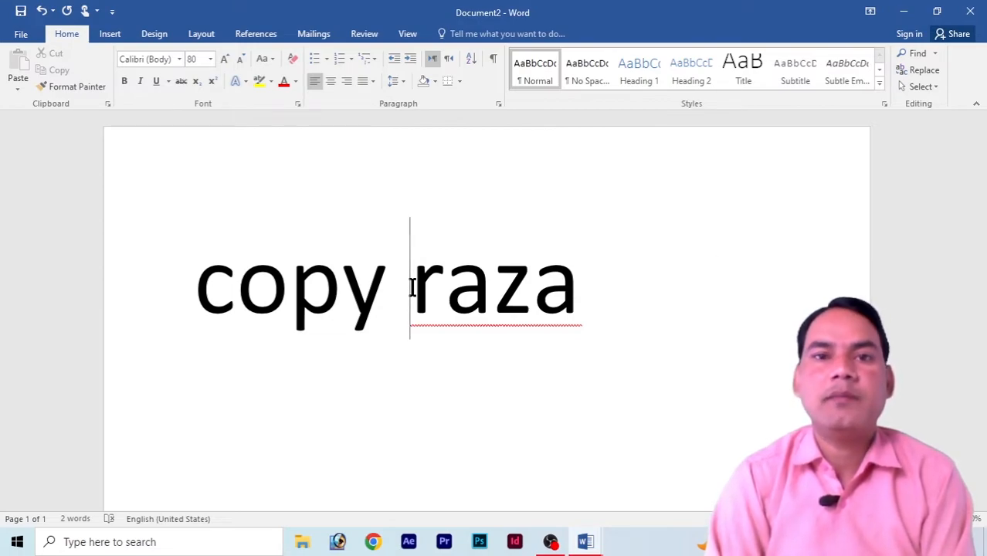
pyautogui.click(504, 297)
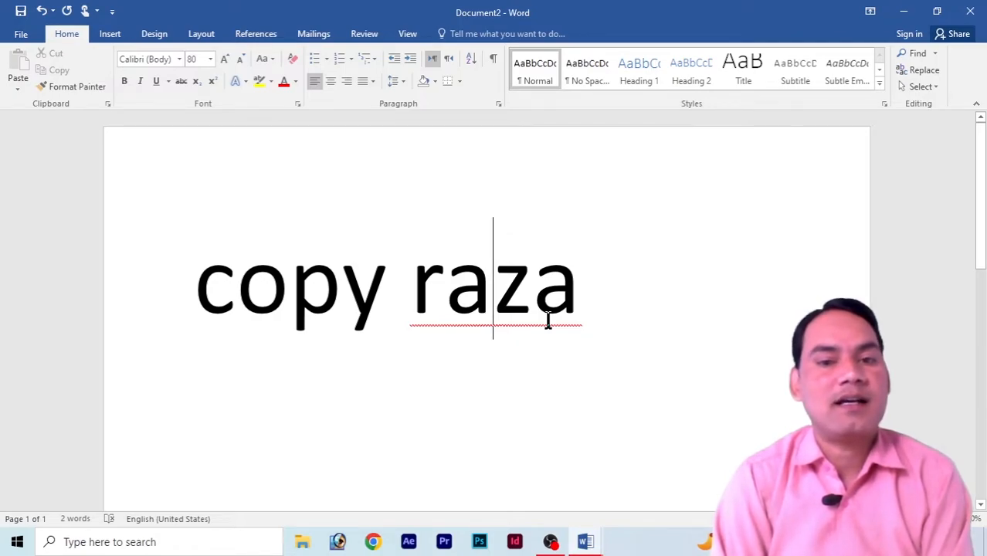
pyautogui.rightClick(506, 300)
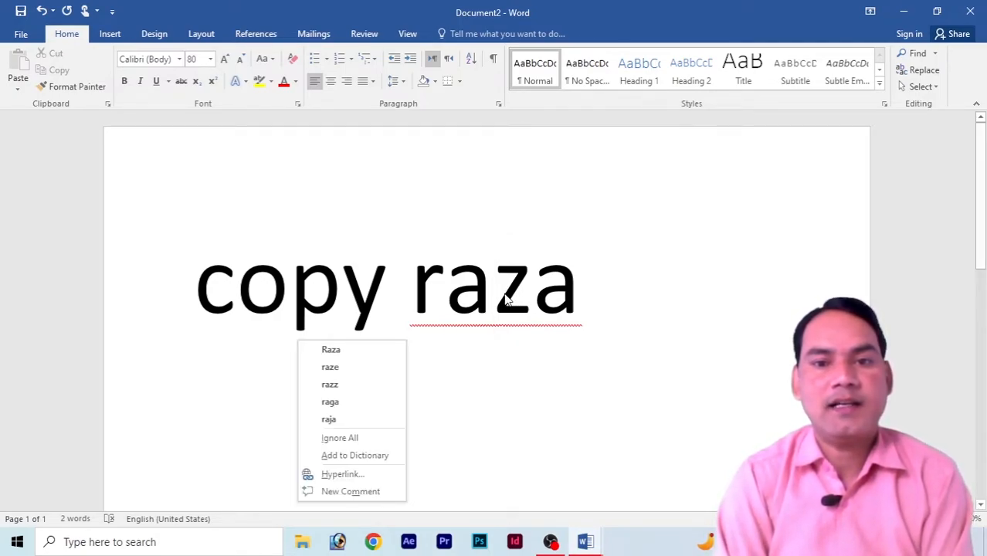
pyautogui.click(351, 438)
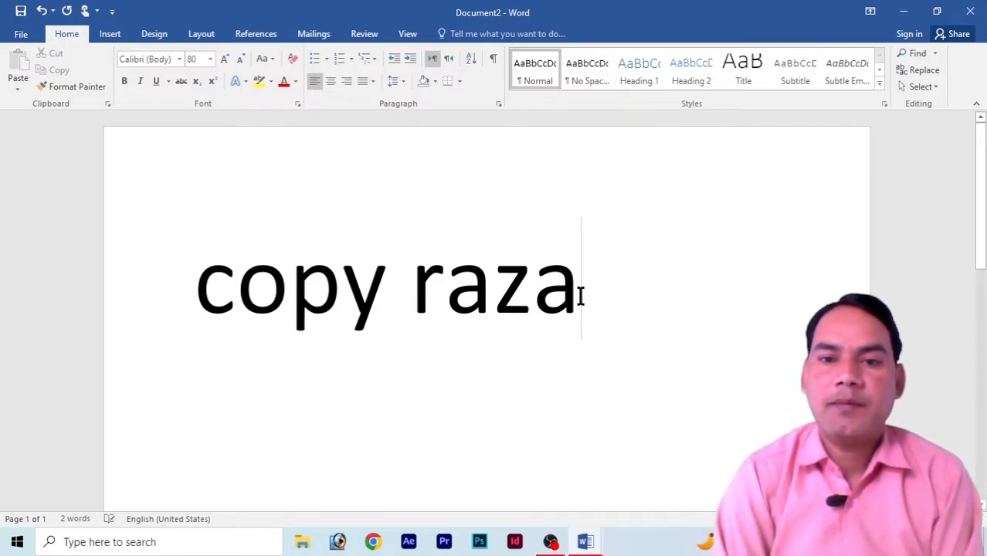
# Step: Delete the added name and the space before it, leaving only "copy"
pyautogui.press('BackSpace')
pyautogui.press('BackSpace')
pyautogui.press('BackSpace')
pyautogui.press('BackSpace')
pyautogui.press('BackSpace')
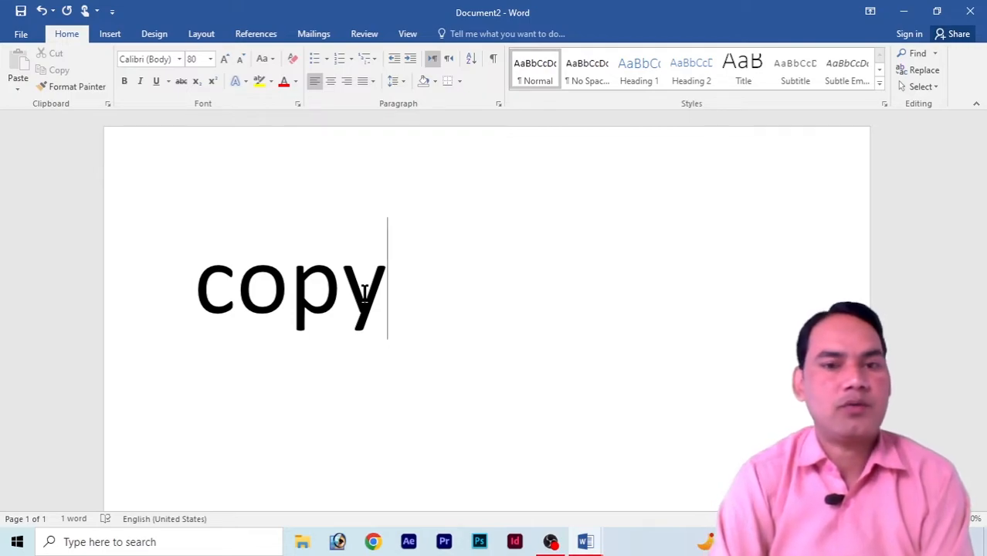
# Step: Apply the black text effect with a blue hard shadow to "copy" and enlarge the word to 120 pt
pyautogui.moveTo(397, 288); pyautogui.dragTo(193, 291)
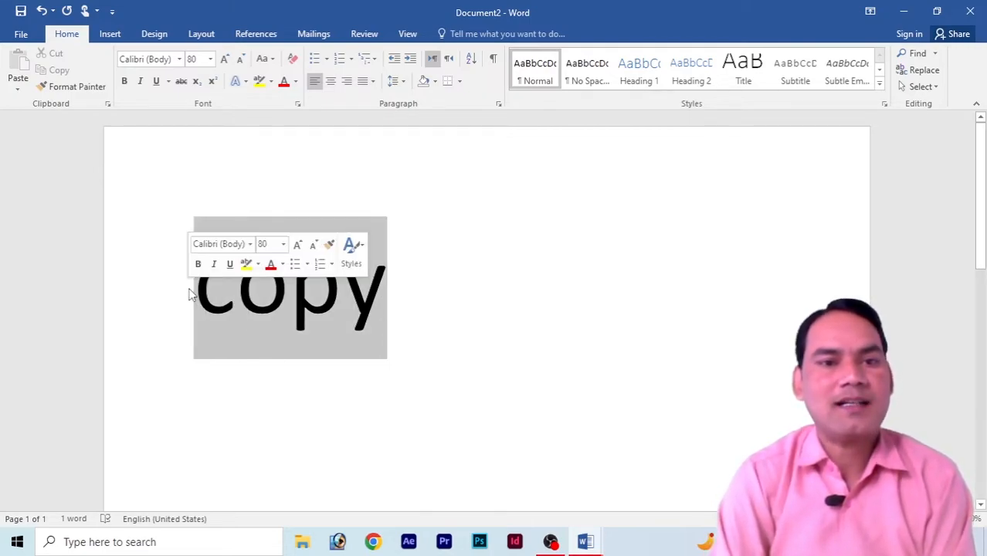
pyautogui.click(246, 82)
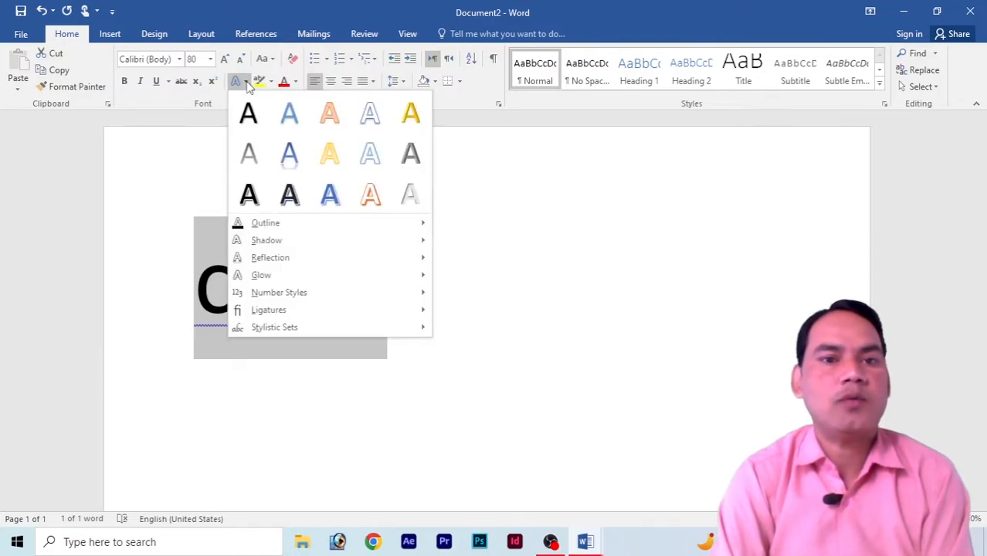
pyautogui.click(292, 199)
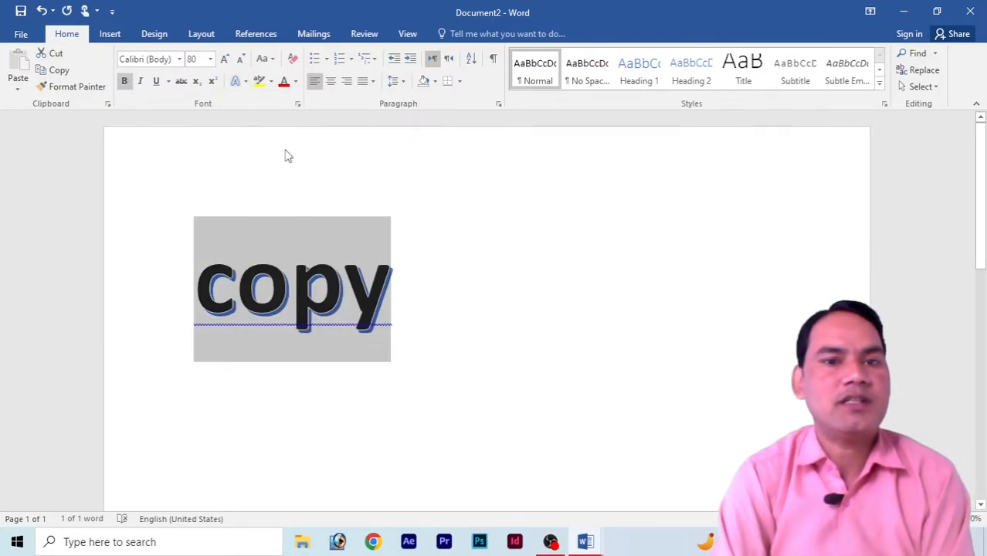
pyautogui.click(225, 60)
pyautogui.click(224, 60)
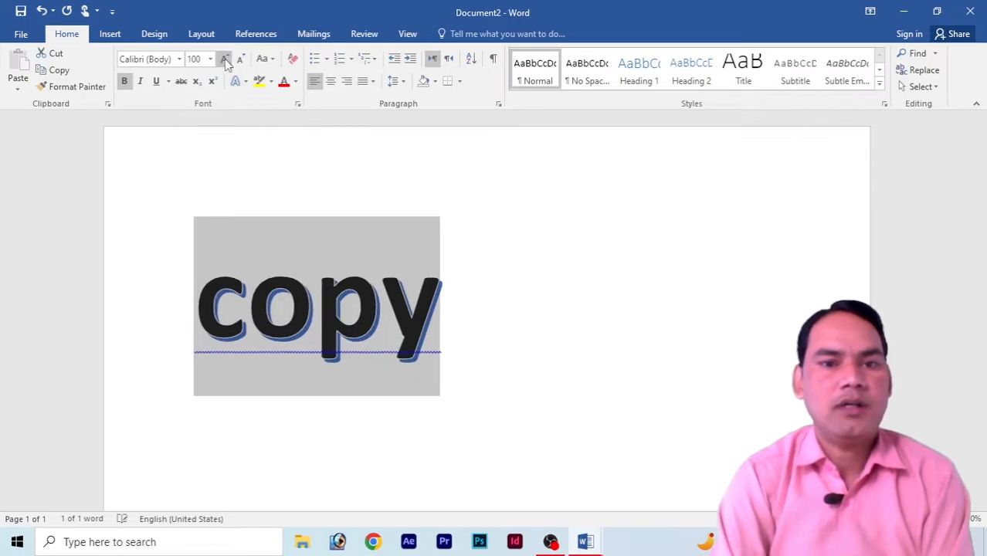
pyautogui.click(225, 59)
pyautogui.click(225, 59)
# Step: Change the text effect of "copy" to the light gray fill with an inner shadow
pyautogui.click(245, 81)
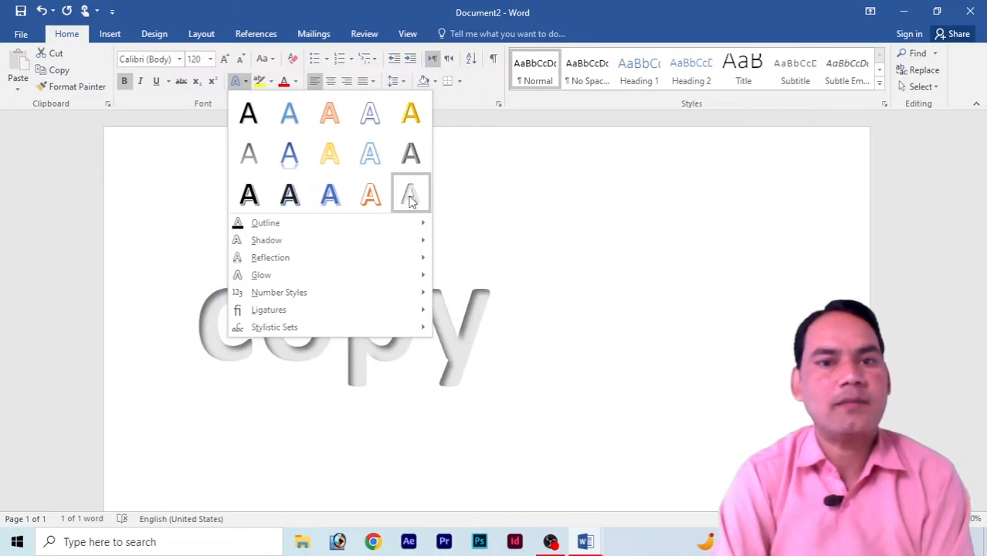
pyautogui.click(409, 199)
pyautogui.click(202, 317)
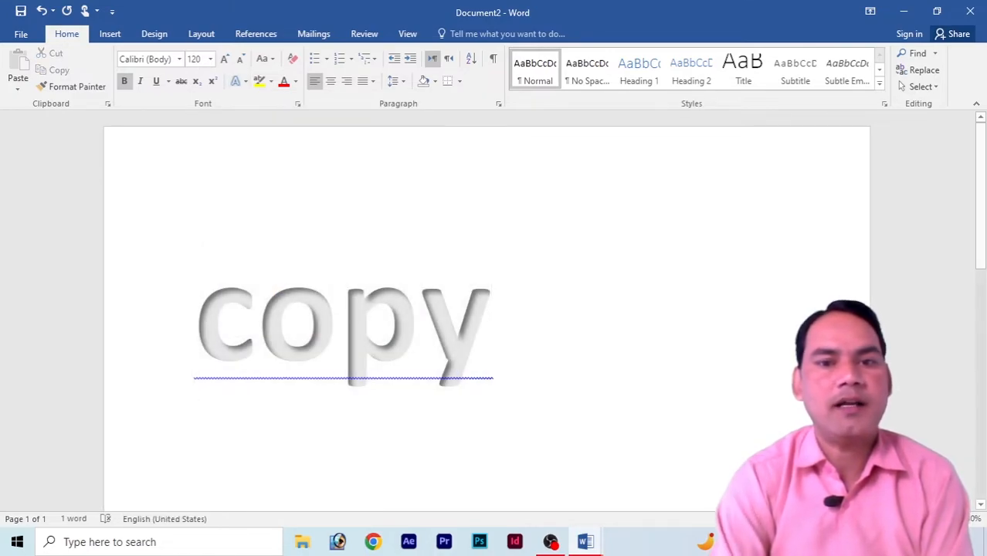
# Step: Center "copy" on the line and give it the black text effect with a blue hard shadow again
pyautogui.hotkey('ctrl', 'e')
pyautogui.click(241, 82)
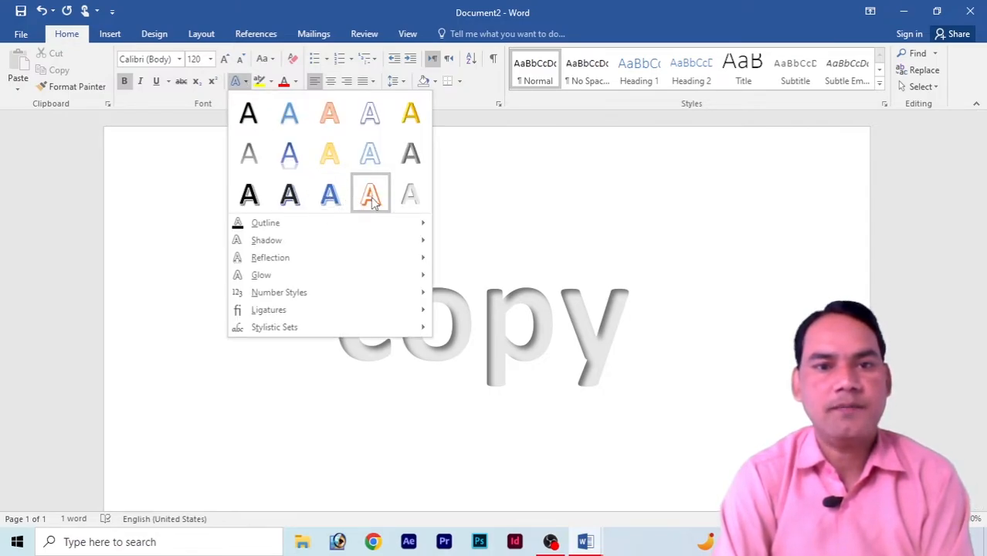
pyautogui.click(640, 336)
pyautogui.moveTo(631, 317); pyautogui.dragTo(353, 322)
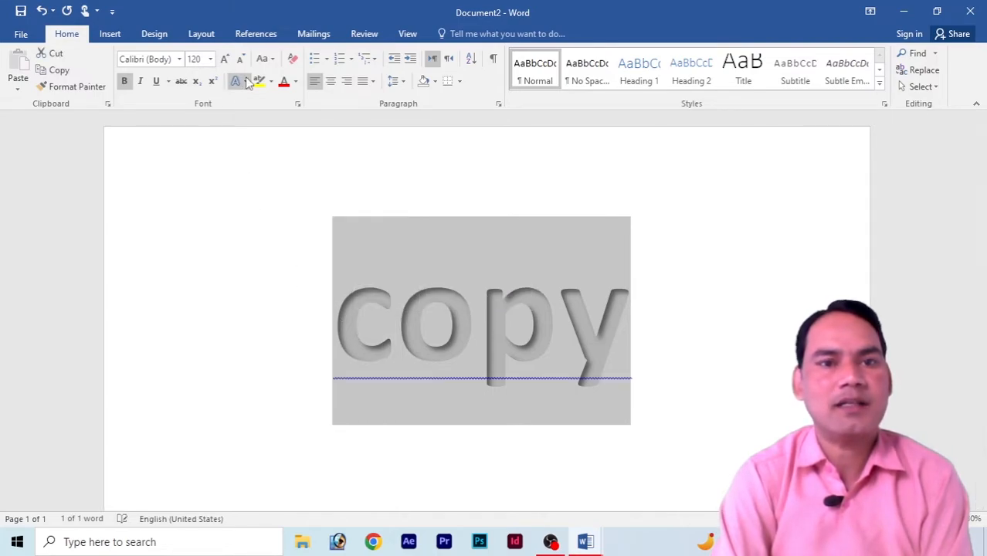
pyautogui.click(241, 81)
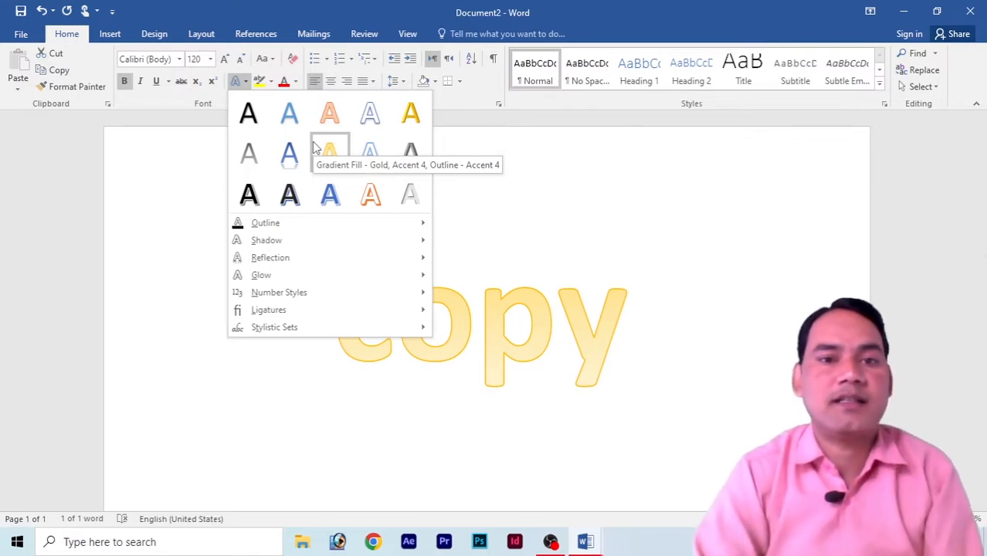
pyautogui.click(290, 196)
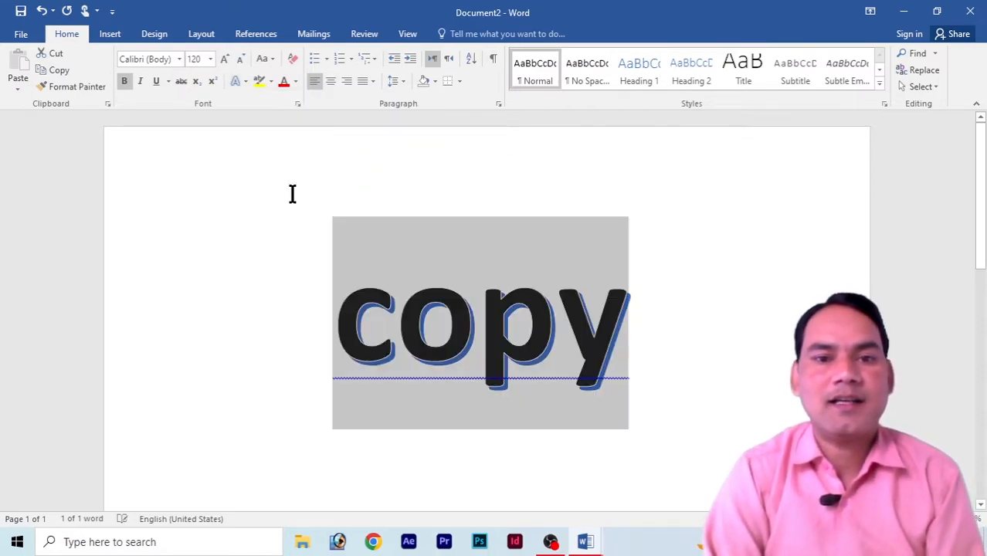
pyautogui.click(448, 301)
pyautogui.click(340, 318)
# Step: Replace the lowercase first letter of "copy" with a capital C so the word reads "Copy"
pyautogui.moveTo(981, 208); pyautogui.dragTo(983, 256)
pyautogui.click(632, 216)
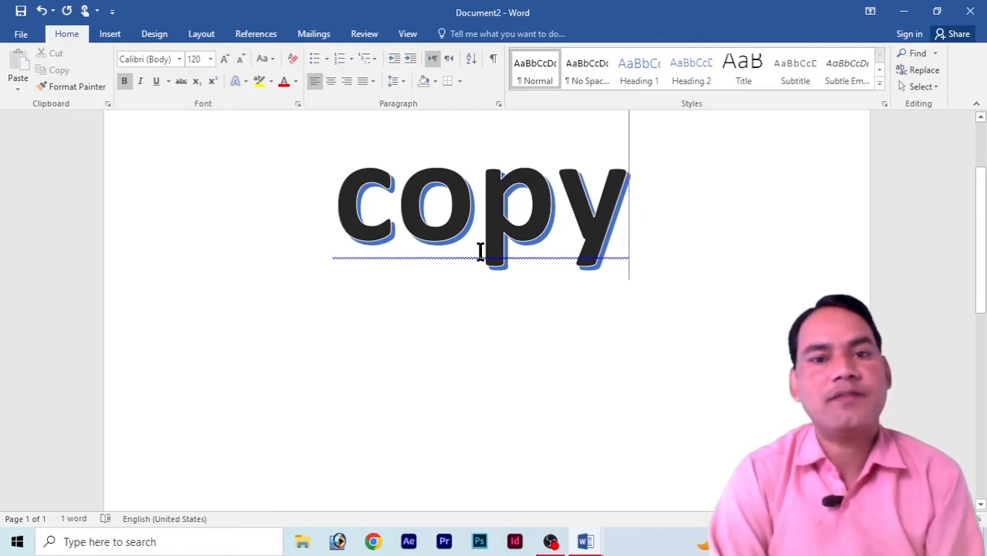
pyautogui.click(405, 210)
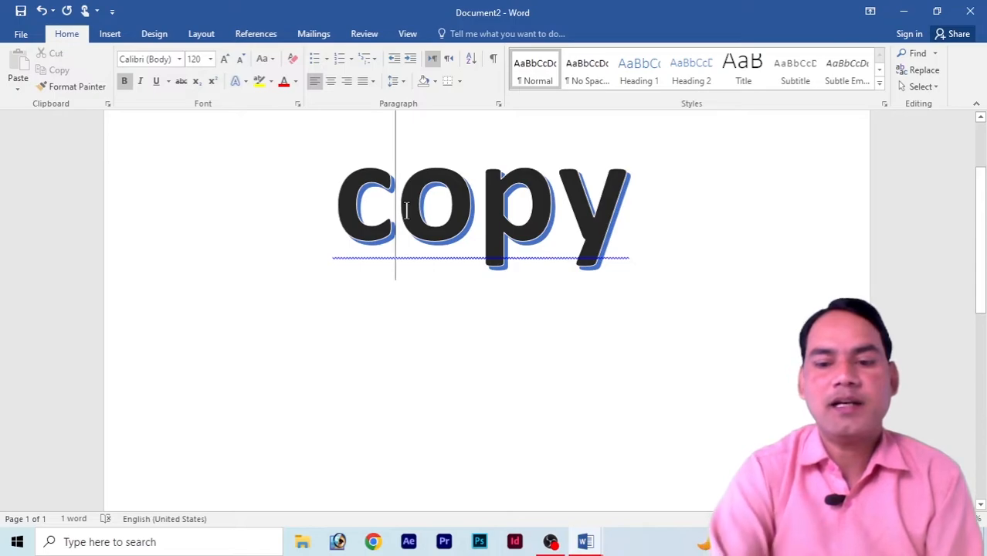
pyautogui.press('BackSpace')
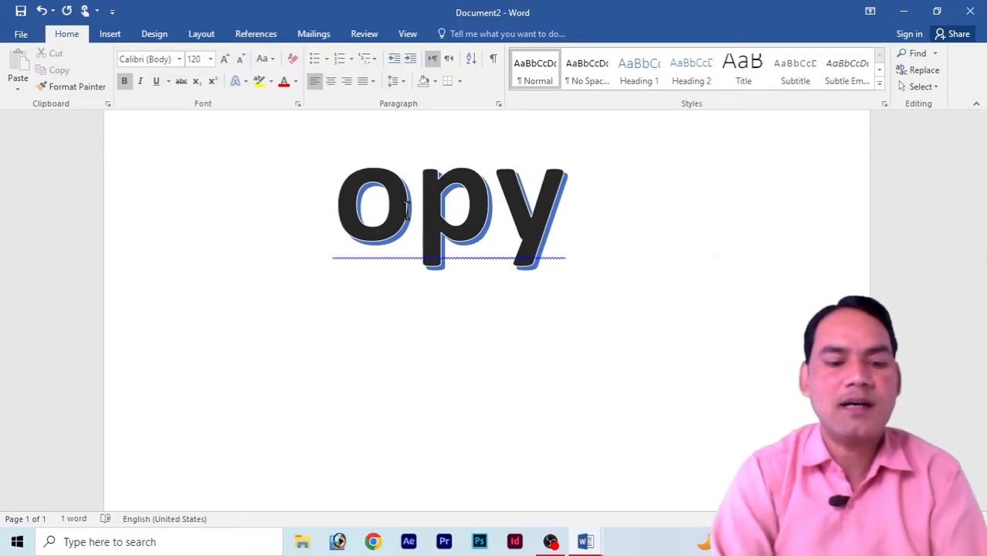
pyautogui.write('C')
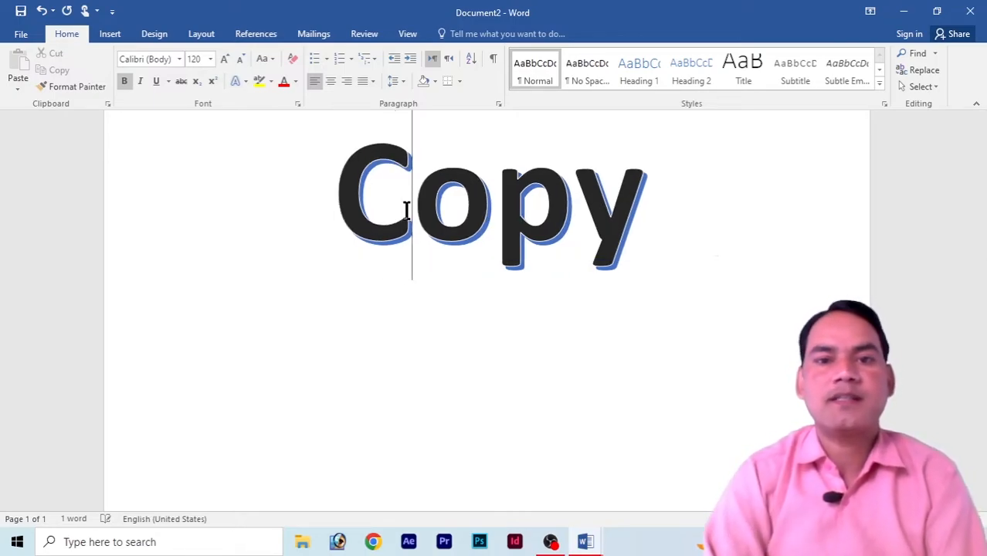
pyautogui.click(592, 239)
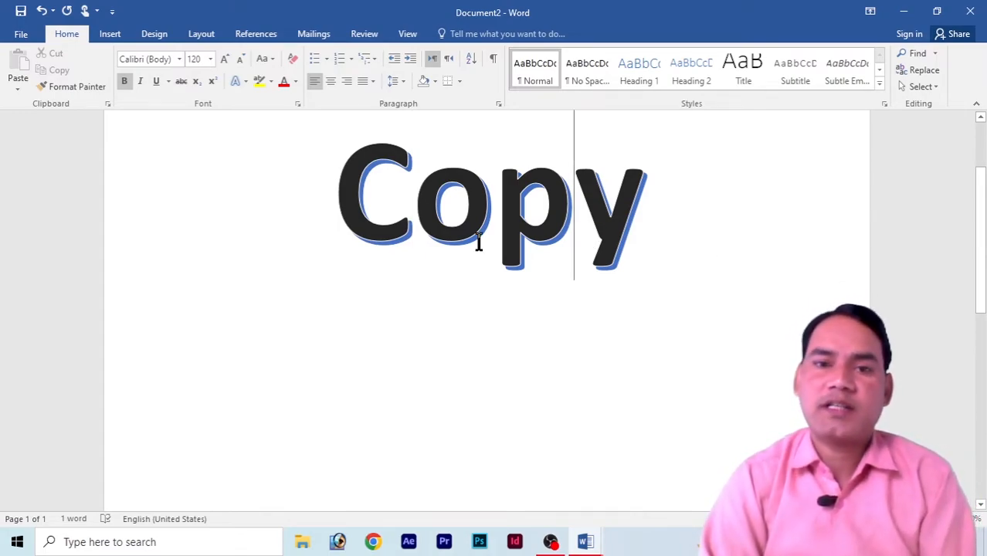
# Step: Give the whole word "Copy" a red text outline from the standard colors
pyautogui.click(247, 82)
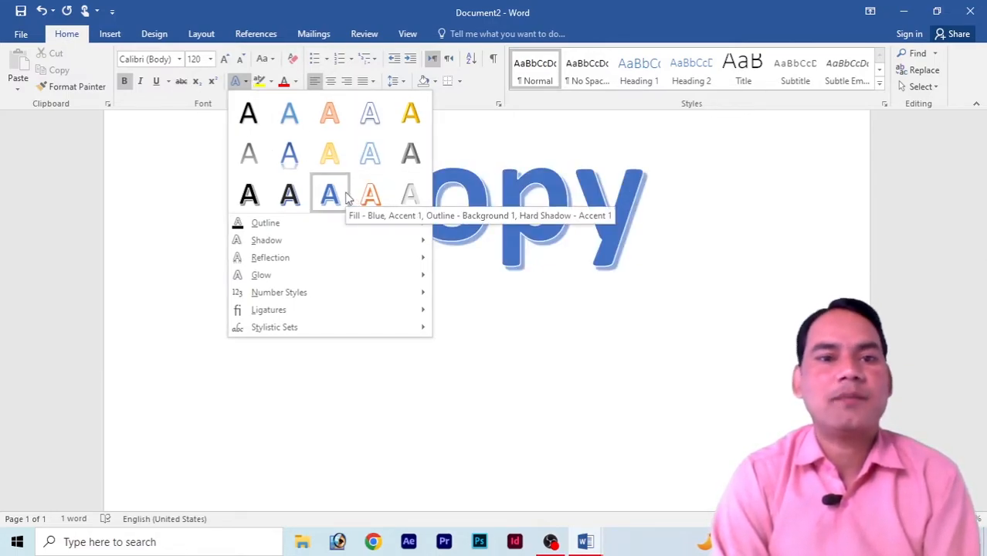
pyautogui.click(648, 207)
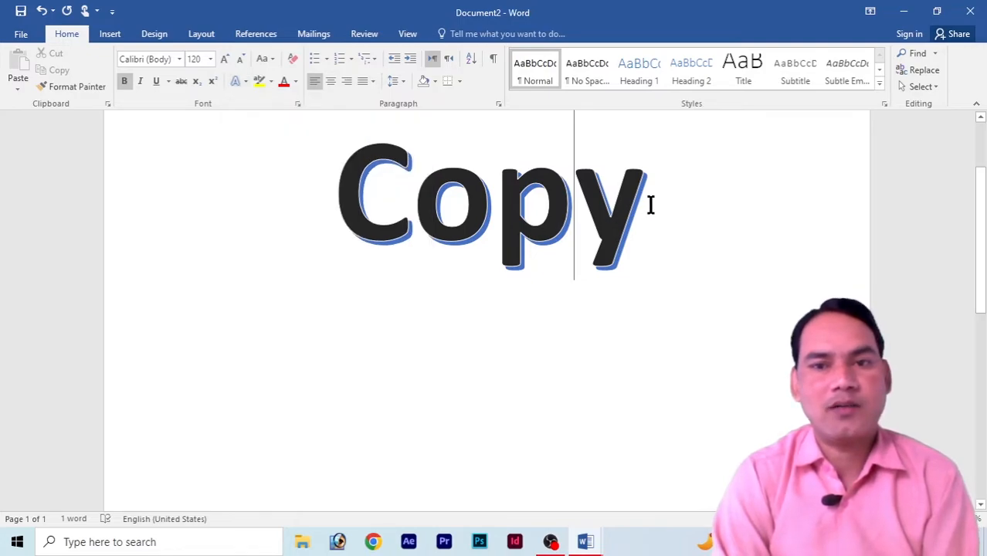
pyautogui.moveTo(652, 203); pyautogui.dragTo(346, 208)
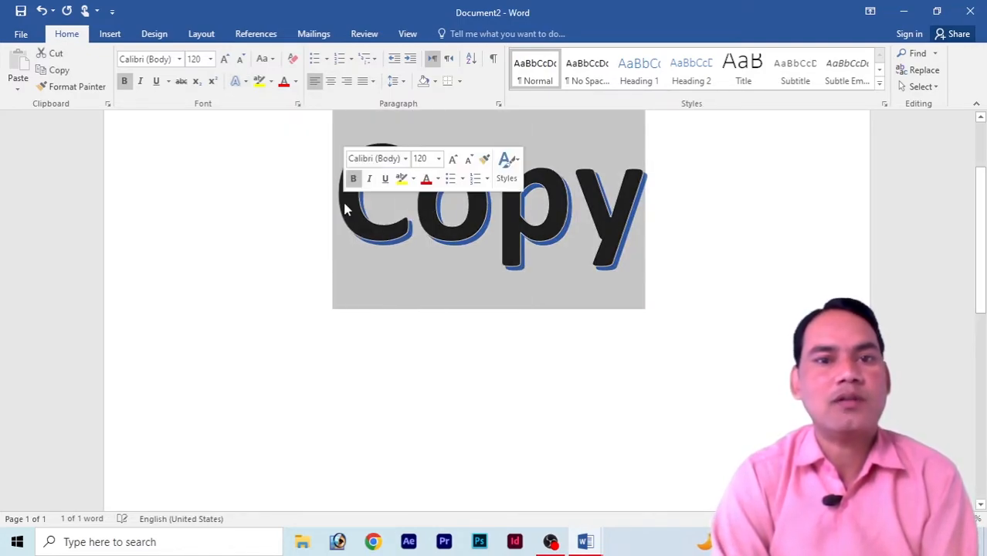
pyautogui.click(246, 82)
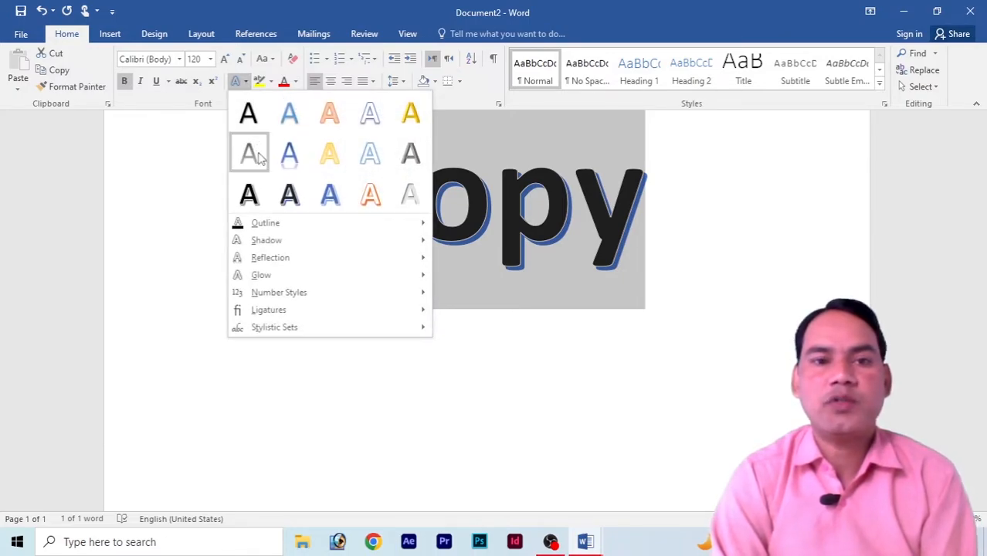
pyautogui.moveTo(261, 226)
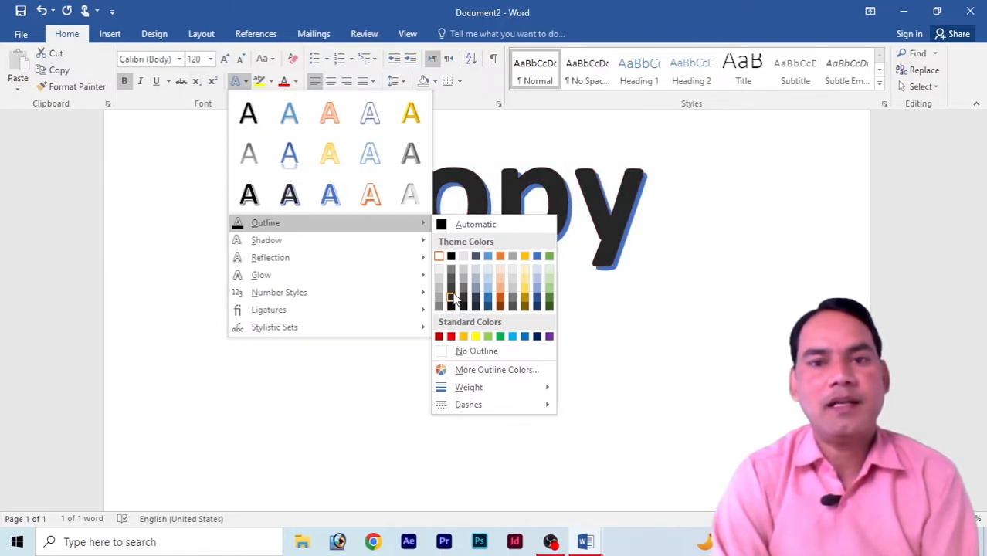
pyautogui.click(451, 337)
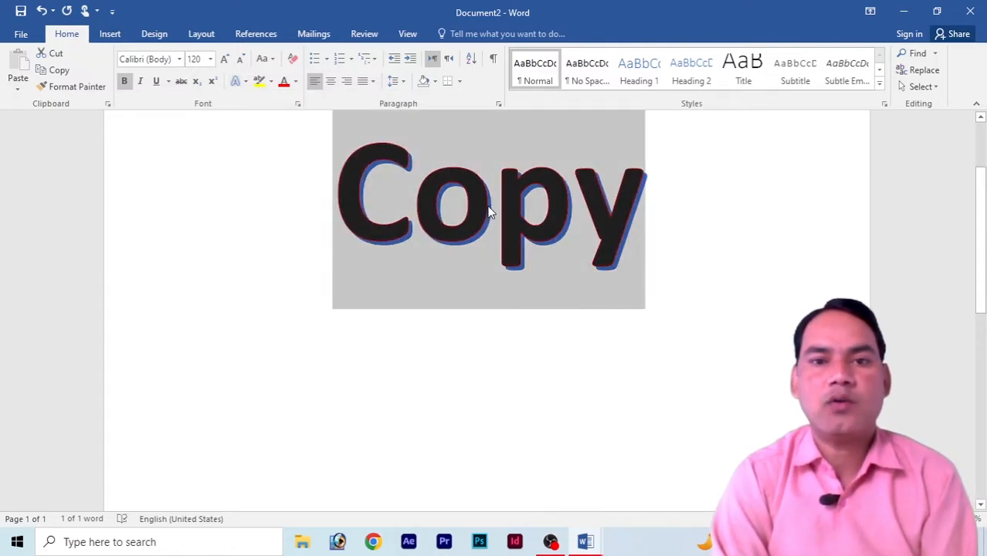
# Step: Thicken the red outline of "Copy" to a weight of 3 pt
pyautogui.click(244, 82)
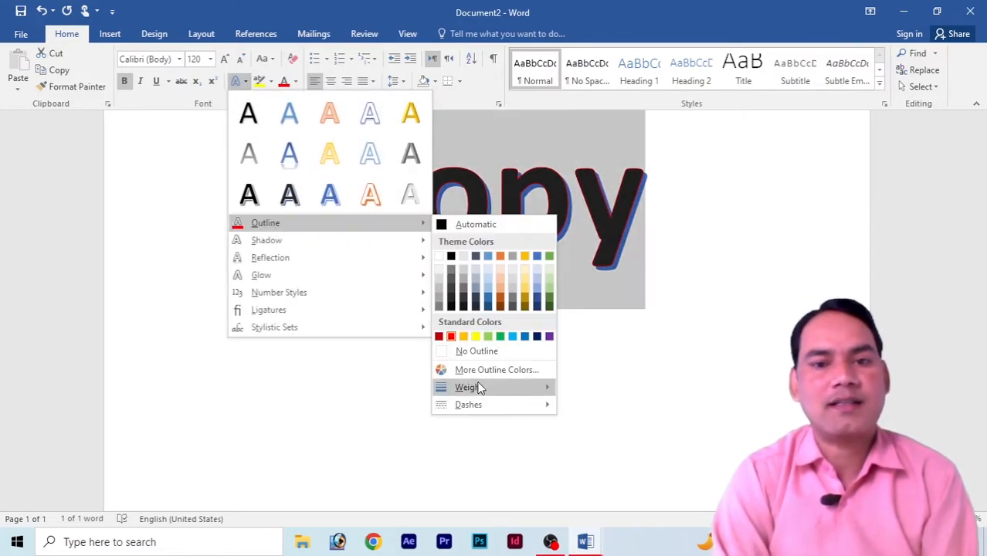
pyautogui.moveTo(479, 387)
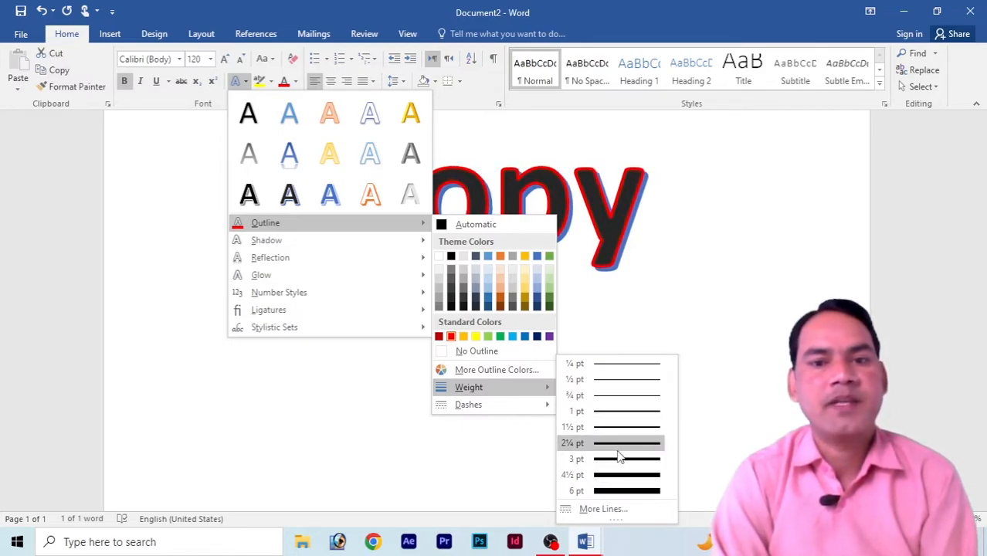
pyautogui.click(618, 459)
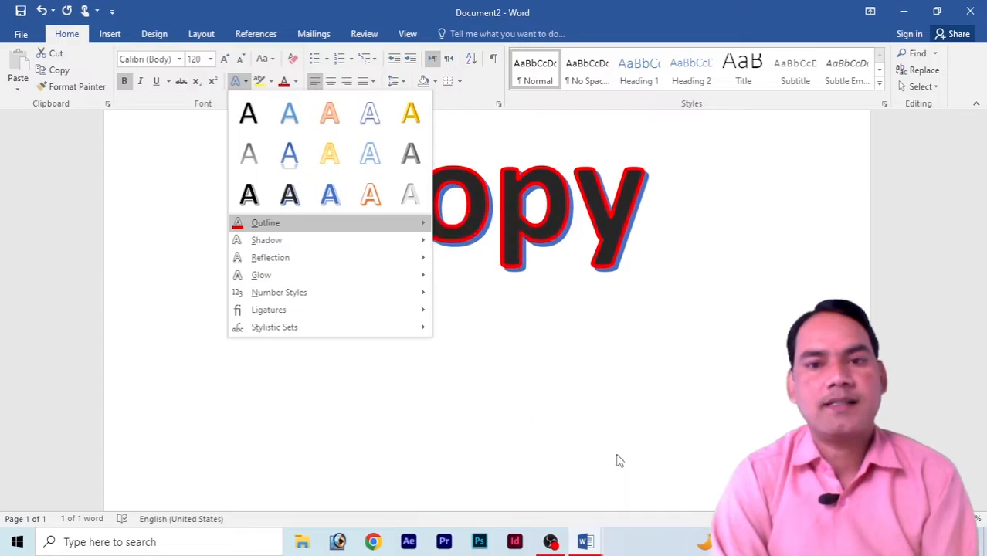
pyautogui.click(237, 81)
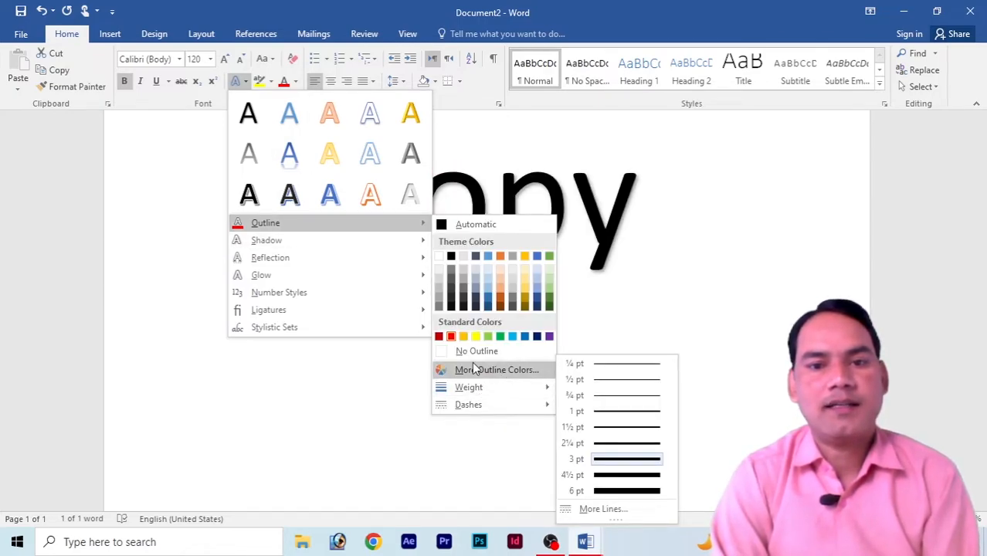
pyautogui.click(618, 176)
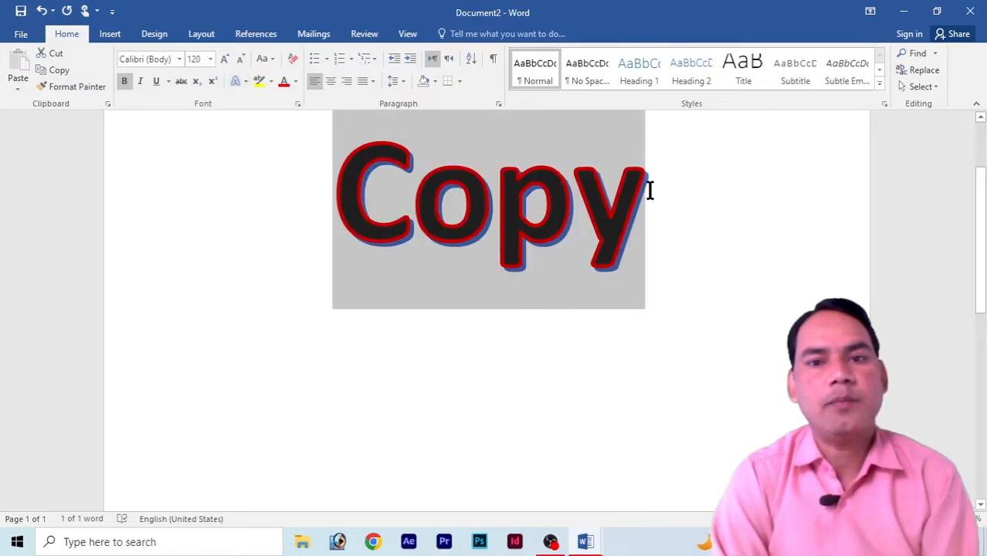
# Step: Apply the perspective shadow that falls diagonally to the upper left to "Copy"
pyautogui.click(247, 82)
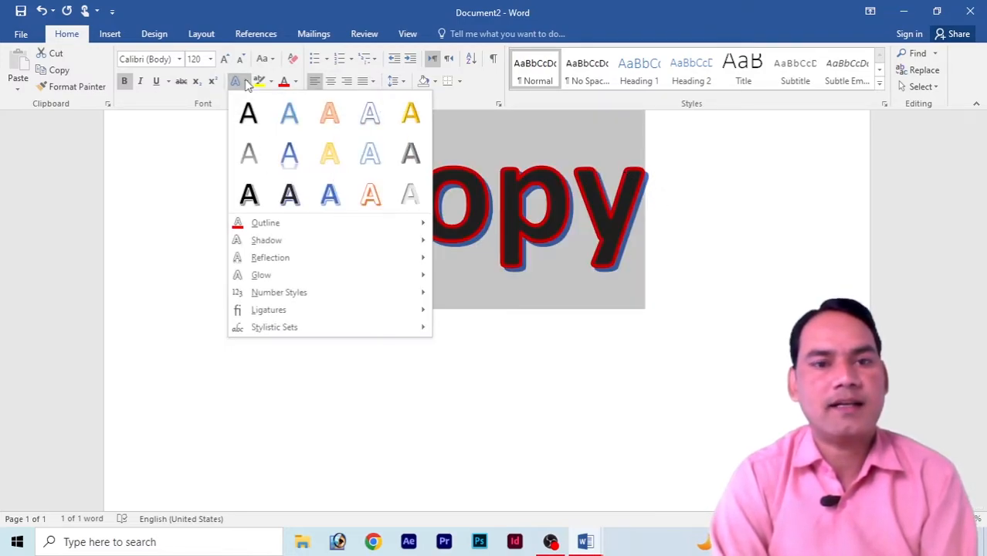
pyautogui.moveTo(272, 227)
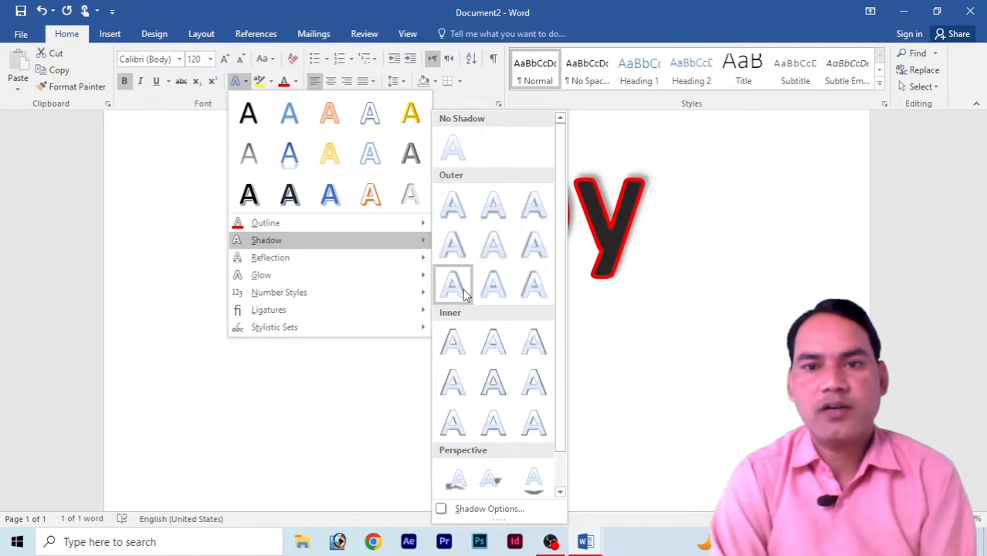
pyautogui.click(456, 479)
pyautogui.click(502, 360)
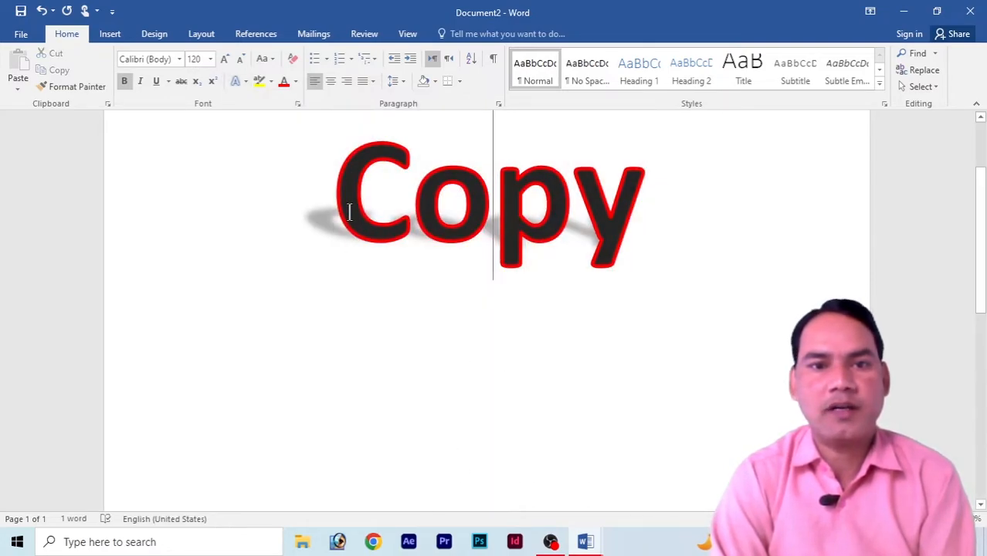
# Step: Try to switch the shadow of "Copy" to the perspective variant cast below the text
pyautogui.click(340, 170)
pyautogui.press('Return')
pyautogui.press('BackSpace')
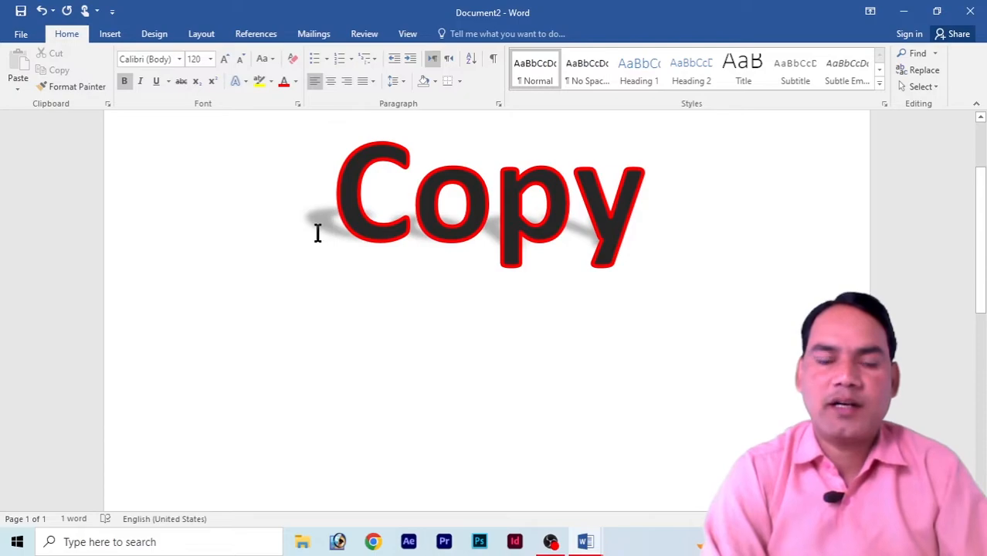
pyautogui.click(246, 81)
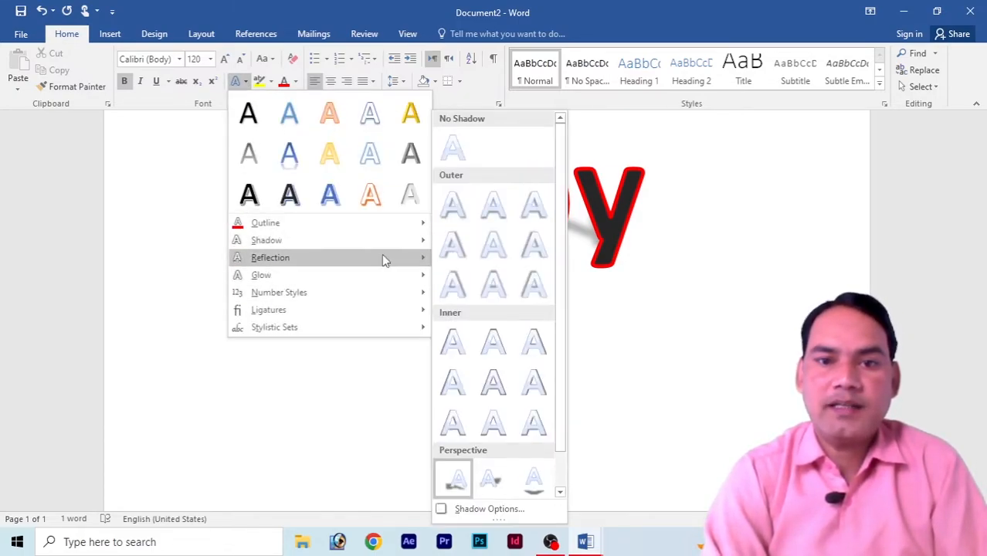
pyautogui.click(538, 485)
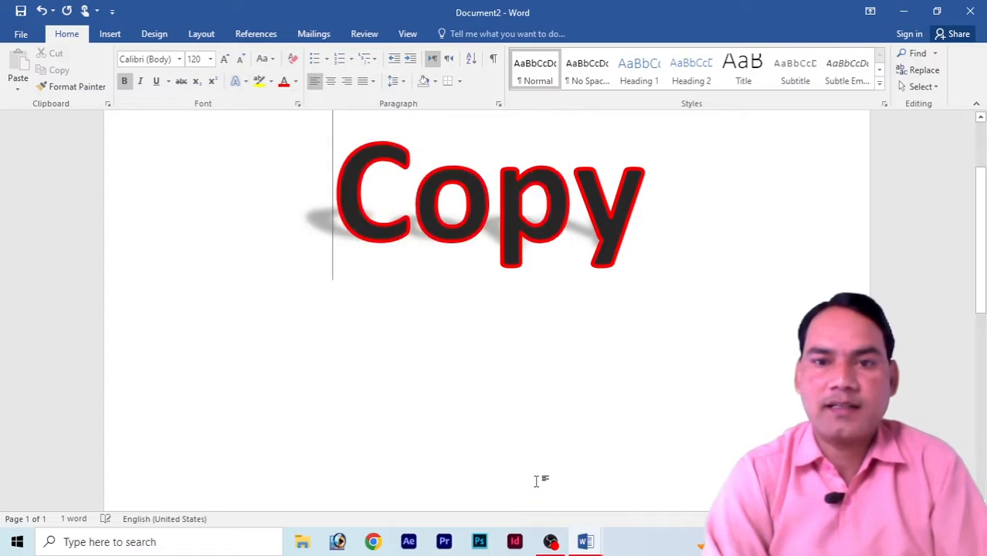
# Step: Change the shadow of "Copy" to the perspective variant falling diagonally to the upper right
pyautogui.moveTo(337, 204); pyautogui.dragTo(628, 249)
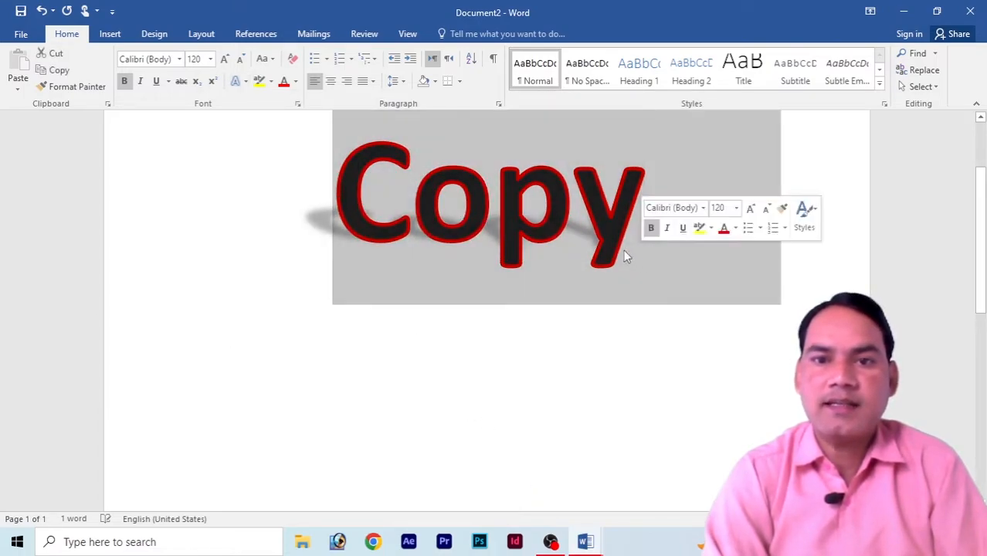
pyautogui.click(245, 81)
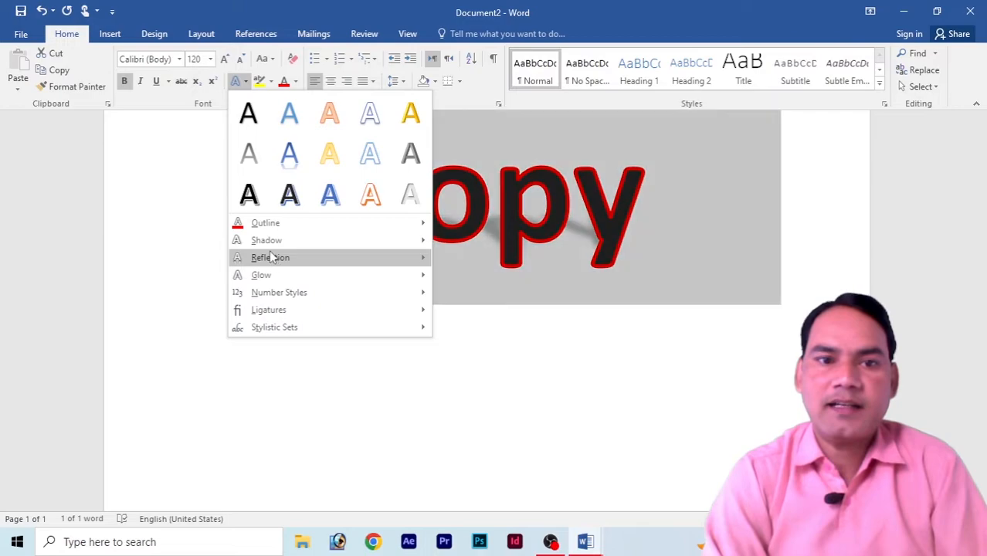
pyautogui.moveTo(271, 241)
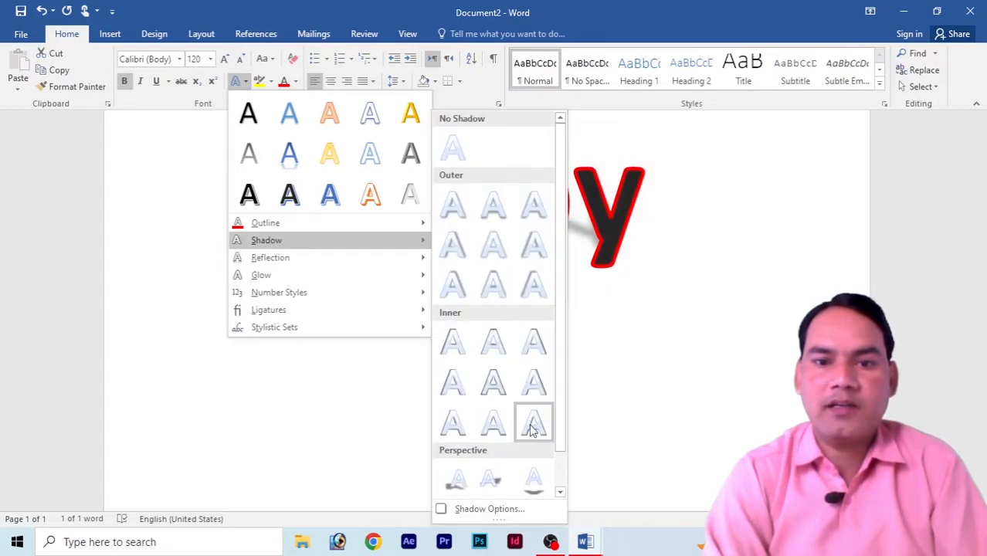
pyautogui.click(491, 478)
pyautogui.click(646, 255)
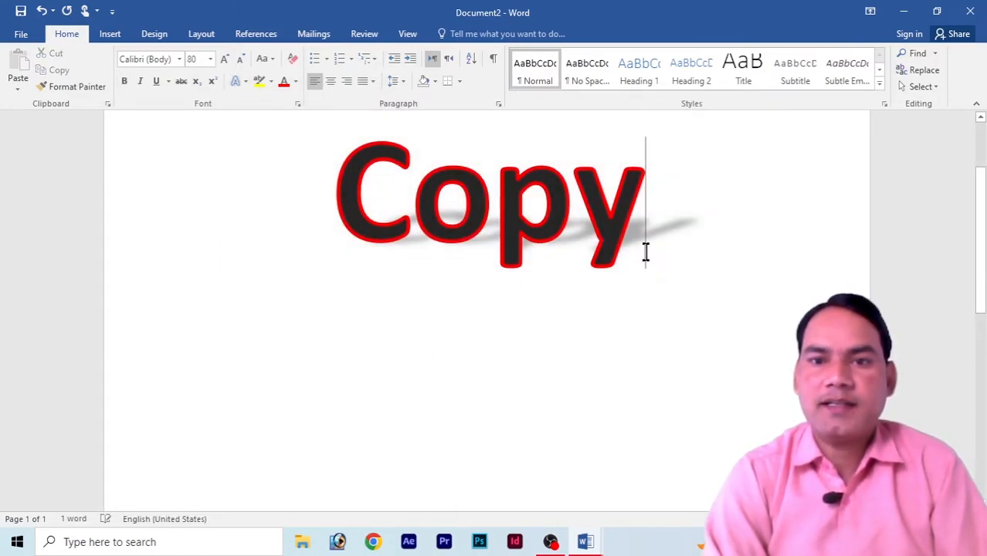
# Step: Add the full reflection variation with the largest offset beneath "Copy"
pyautogui.moveTo(668, 207); pyautogui.dragTo(285, 252)
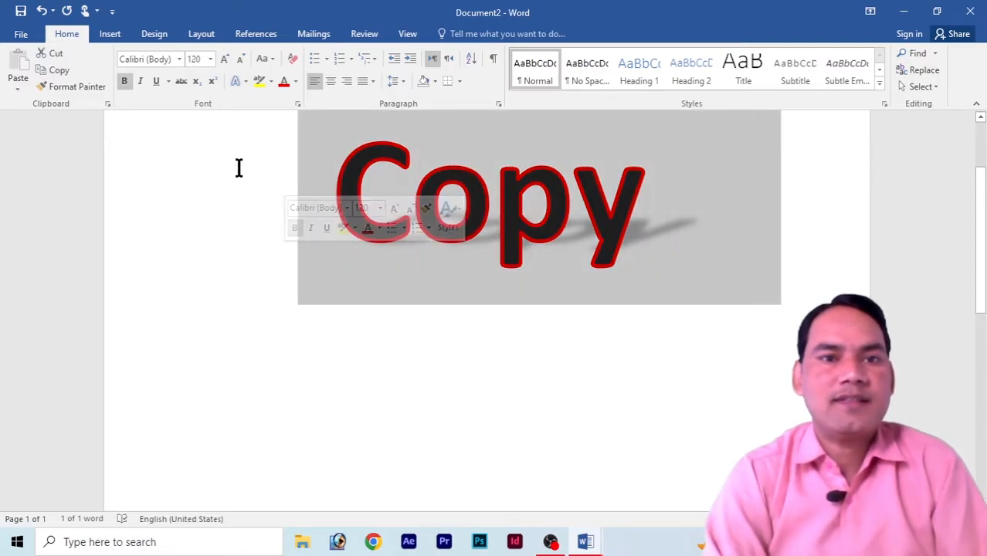
pyautogui.click(237, 80)
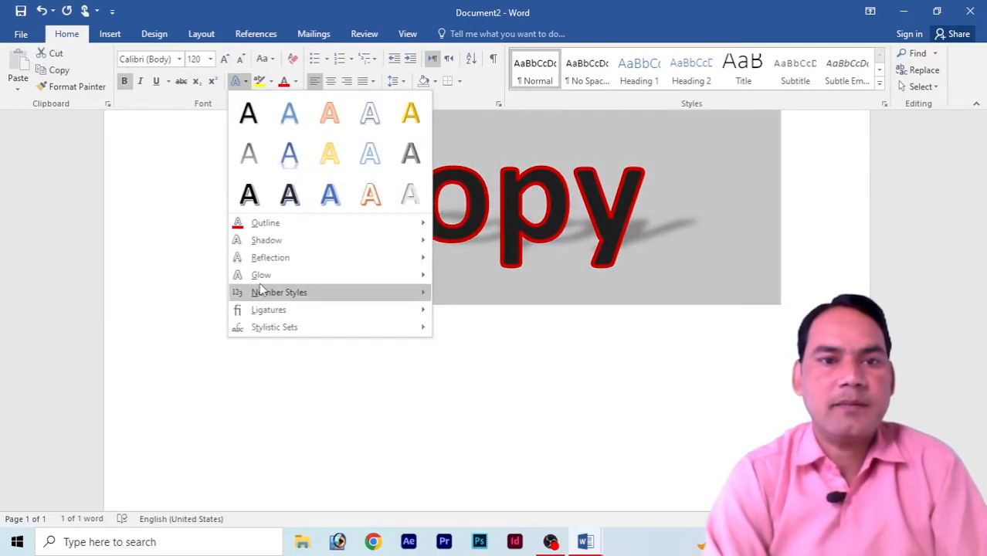
pyautogui.moveTo(270, 259)
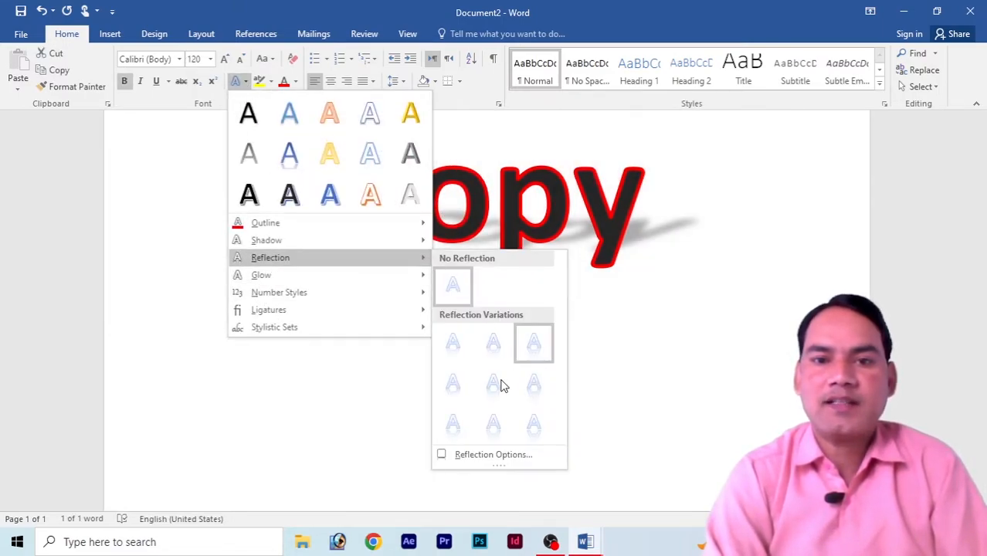
pyautogui.click(534, 423)
pyautogui.click(286, 276)
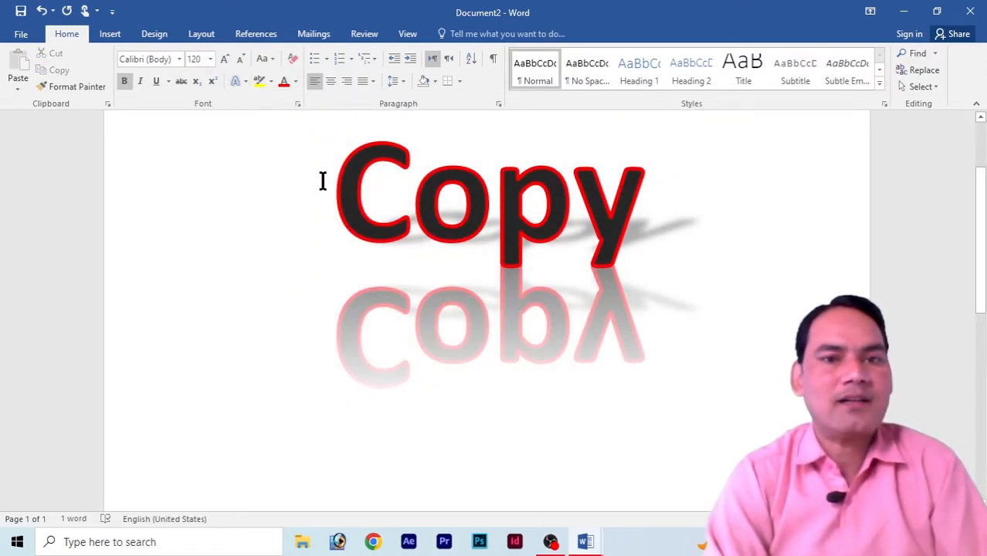
# Step: Surround "Copy" with the largest yellow-gold glow variation
pyautogui.moveTo(334, 181); pyautogui.dragTo(650, 199)
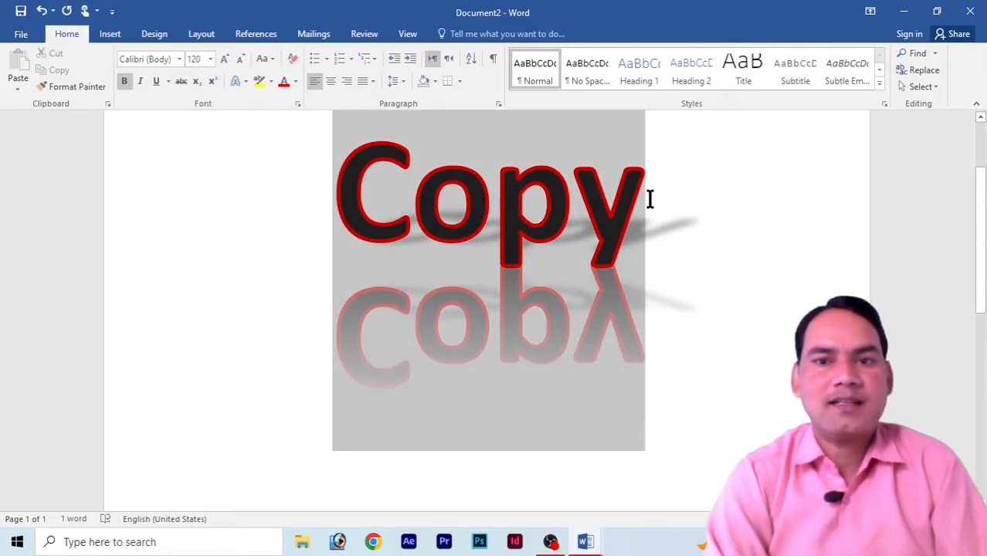
pyautogui.click(246, 82)
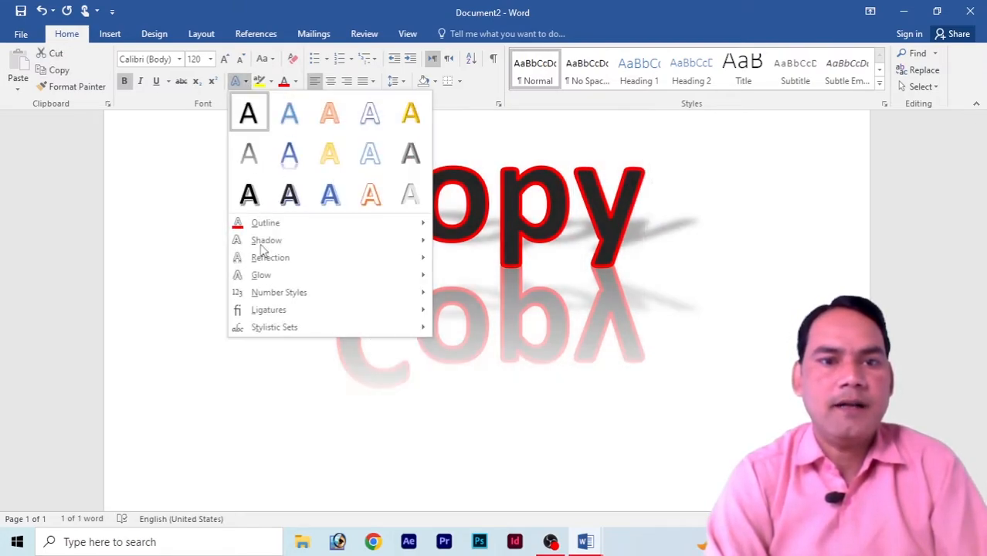
pyautogui.moveTo(259, 276)
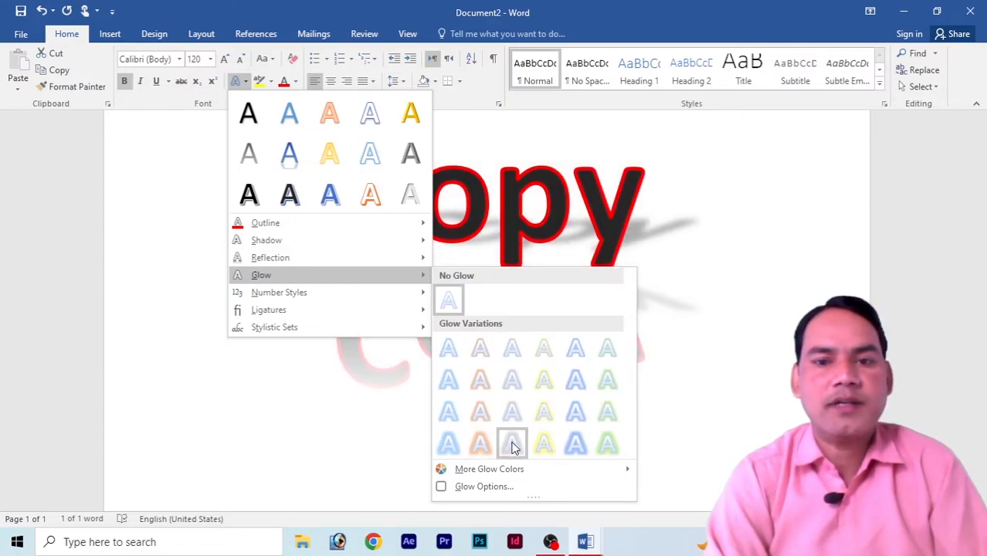
pyautogui.click(544, 445)
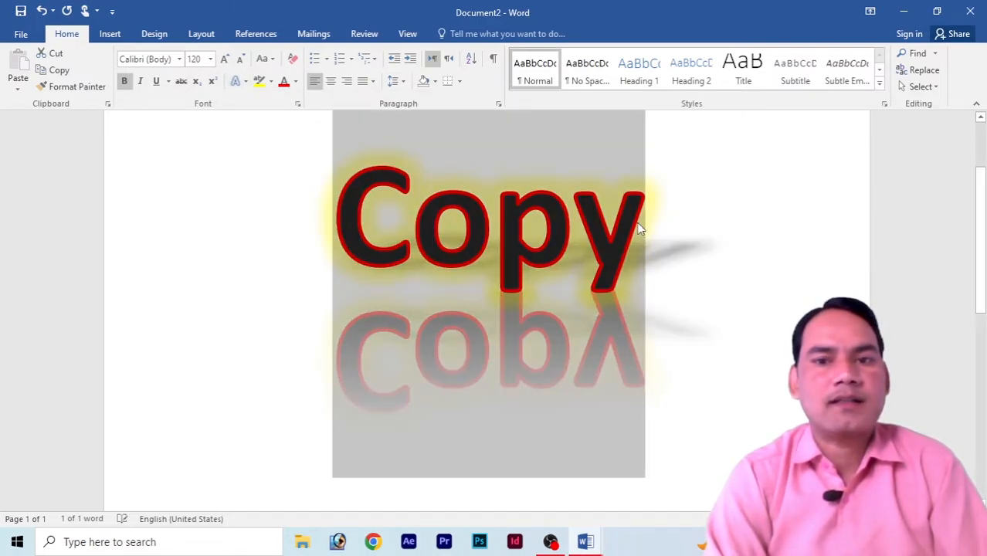
pyautogui.click(269, 267)
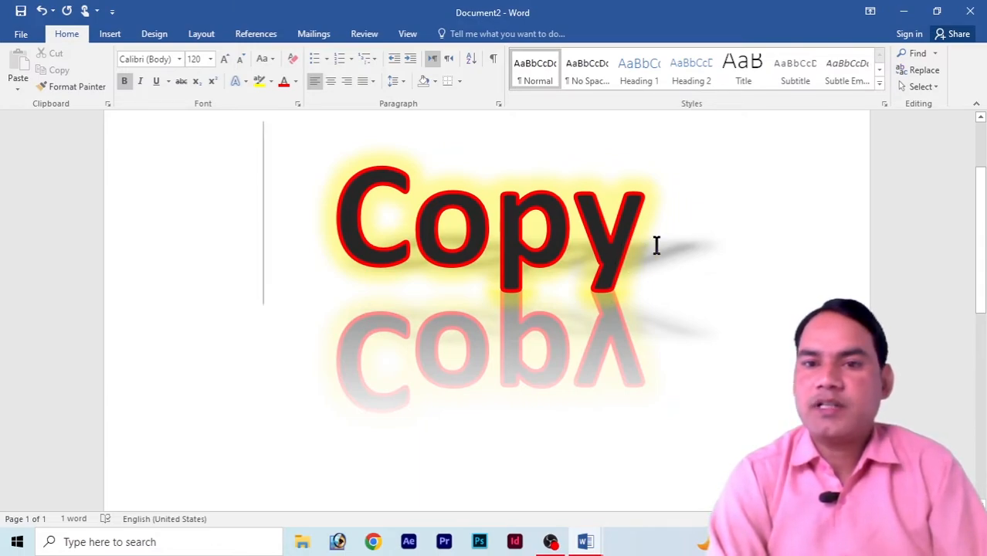
# Step: Remove the reflection and the red outline from the word "Copy"
pyautogui.moveTo(359, 220); pyautogui.dragTo(633, 261)
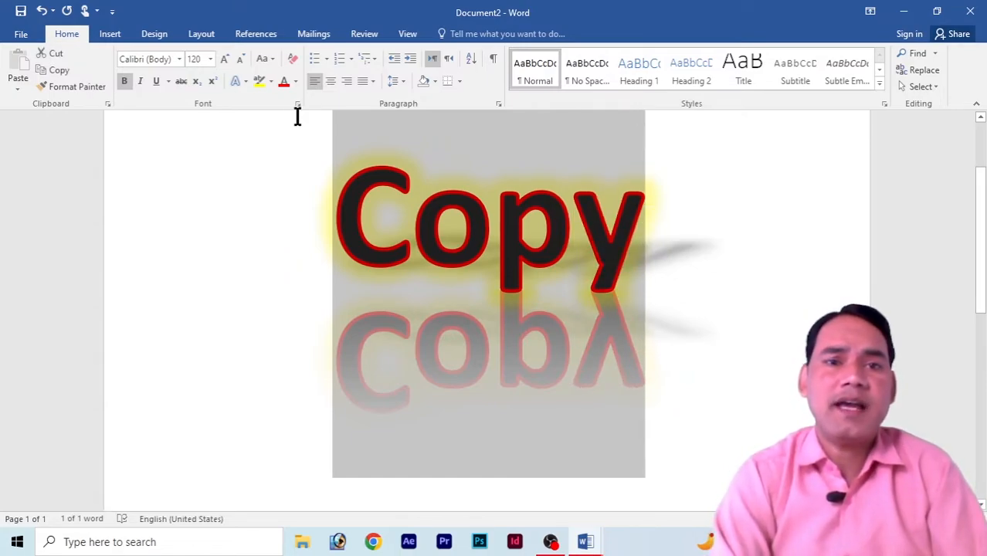
pyautogui.click(246, 82)
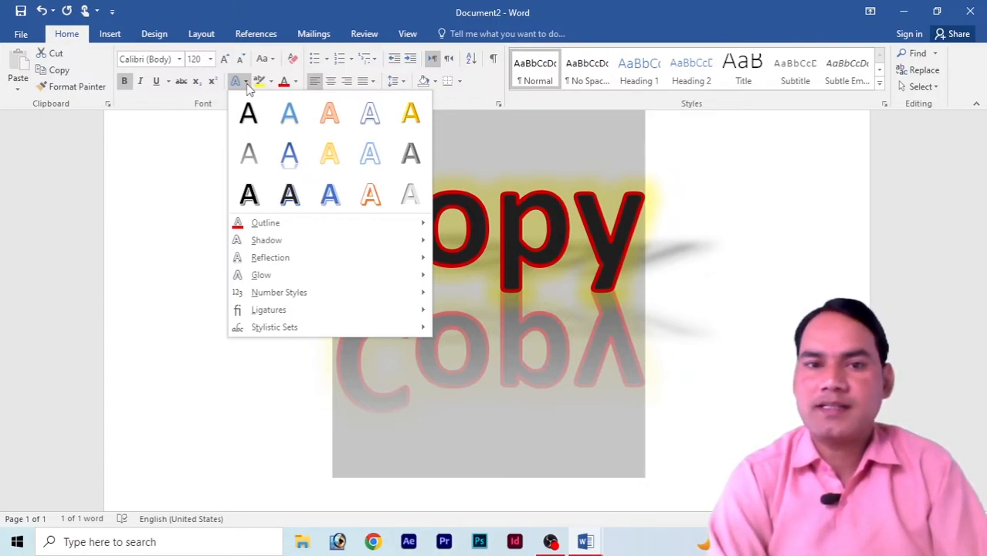
pyautogui.moveTo(285, 258)
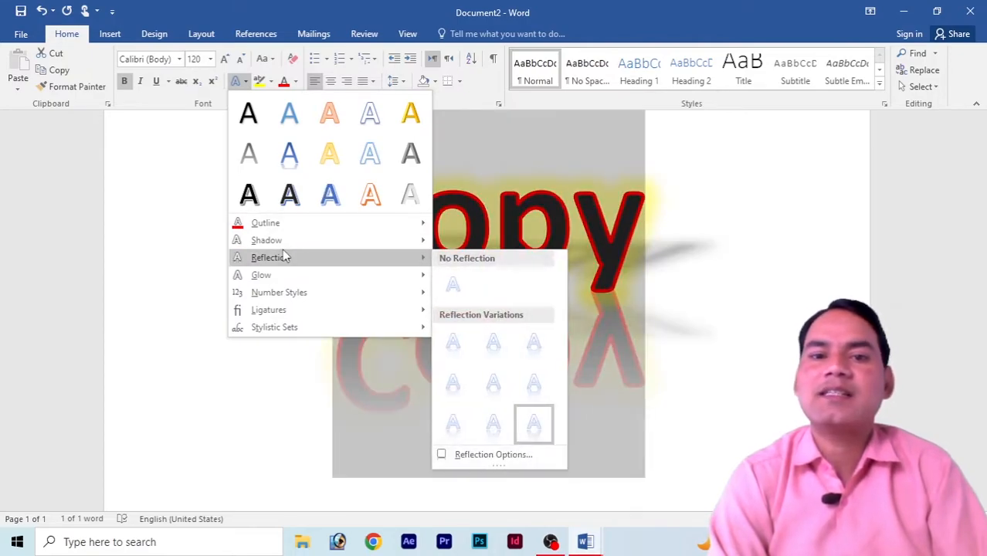
pyautogui.click(454, 288)
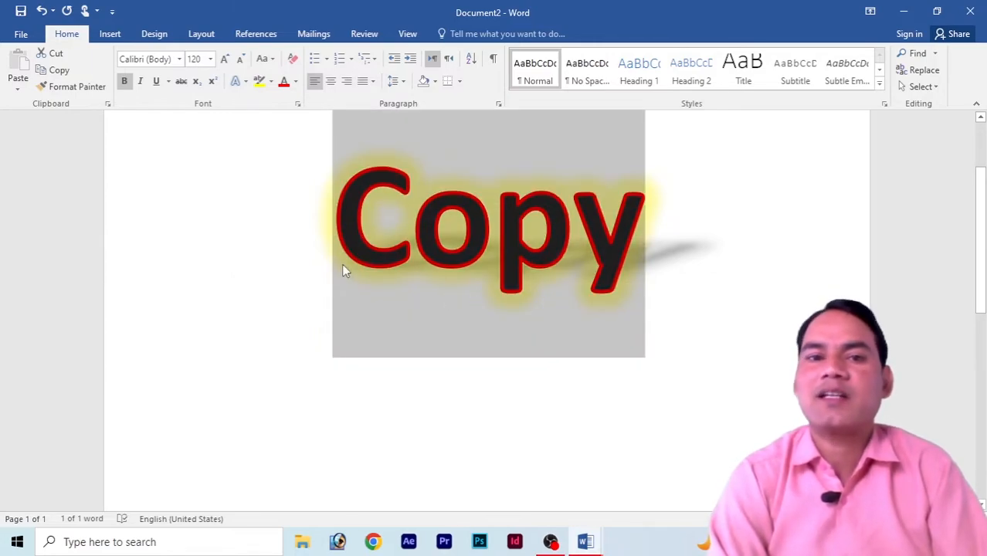
pyautogui.click(246, 83)
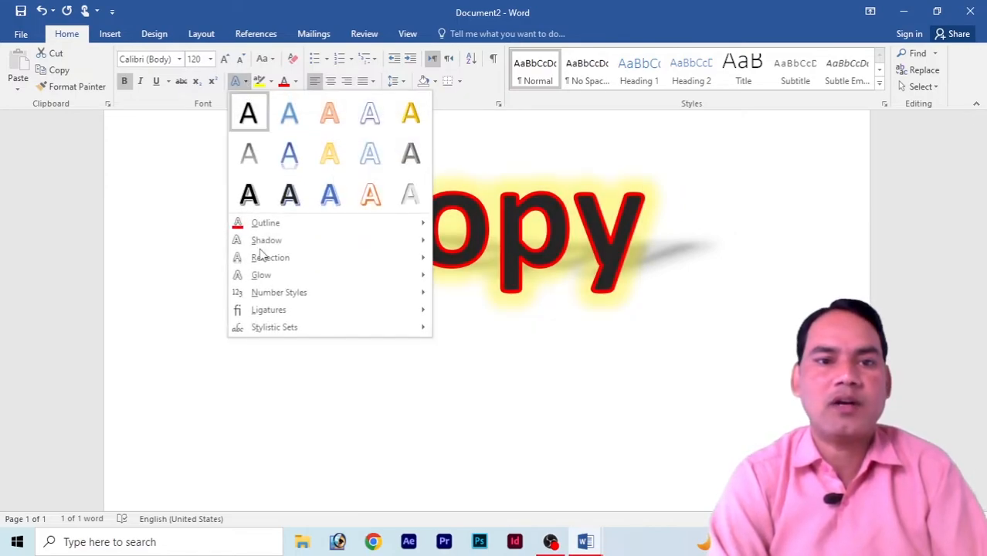
pyautogui.moveTo(261, 224)
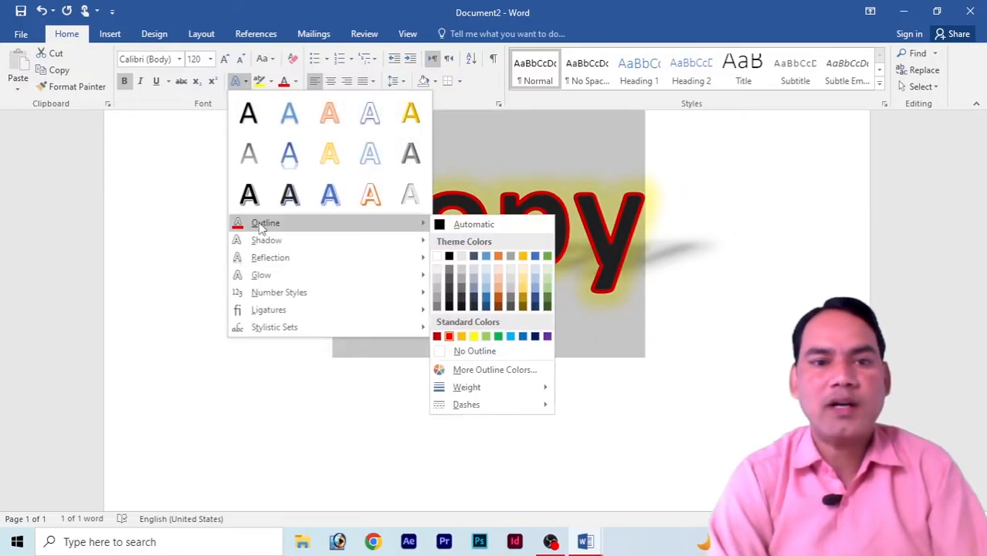
pyautogui.click(469, 353)
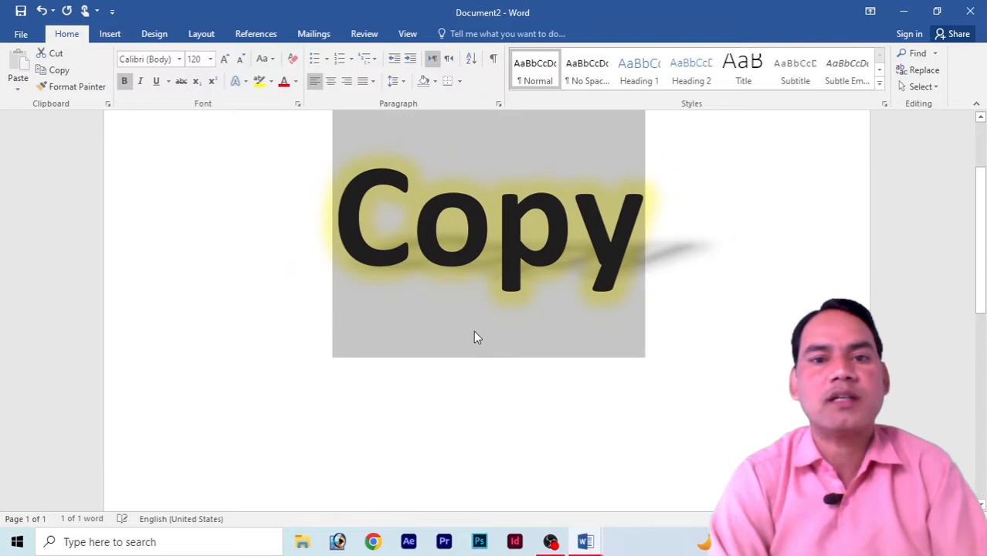
pyautogui.click(518, 235)
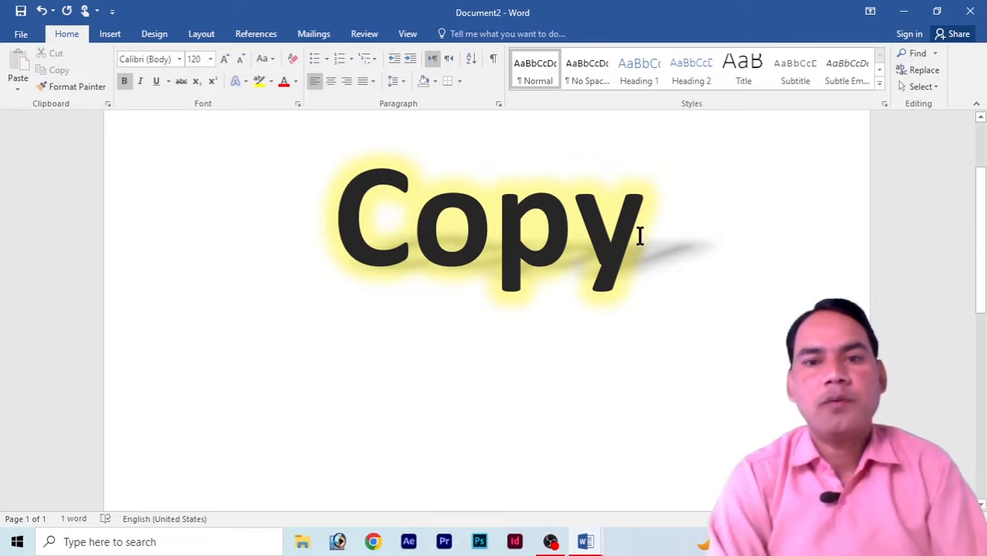
# Step: Remove the yellow glow from the word "Copy"
pyautogui.moveTo(645, 232); pyautogui.dragTo(332, 215)
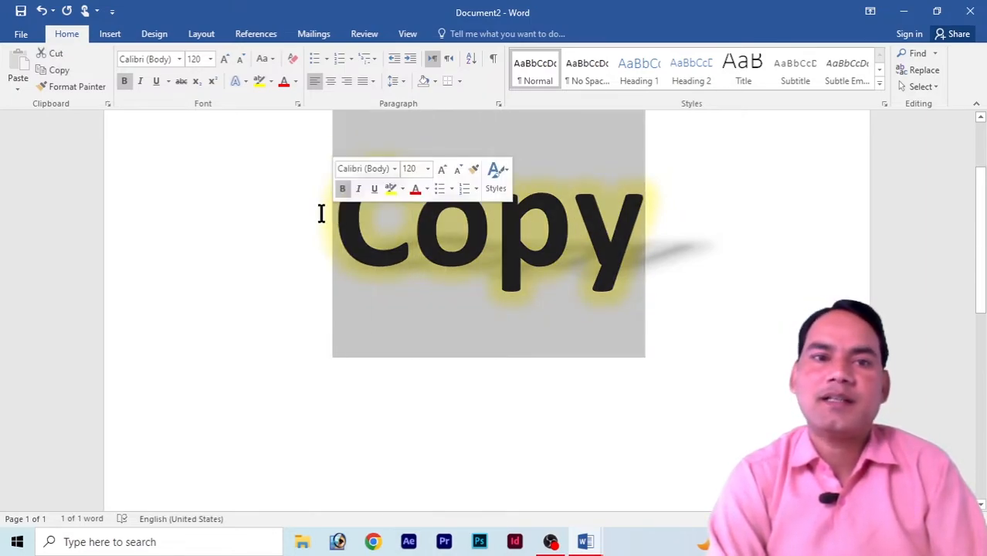
pyautogui.click(239, 81)
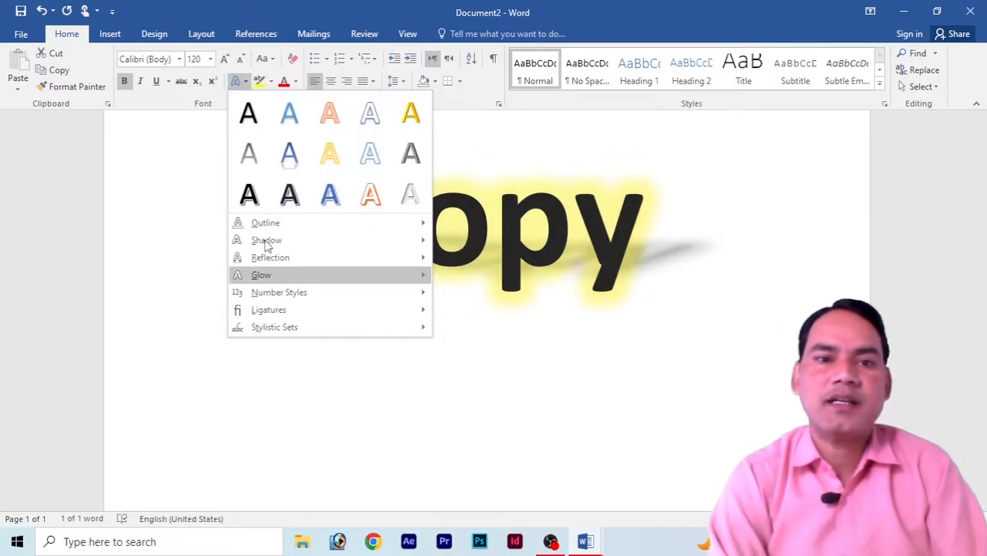
pyautogui.moveTo(266, 244)
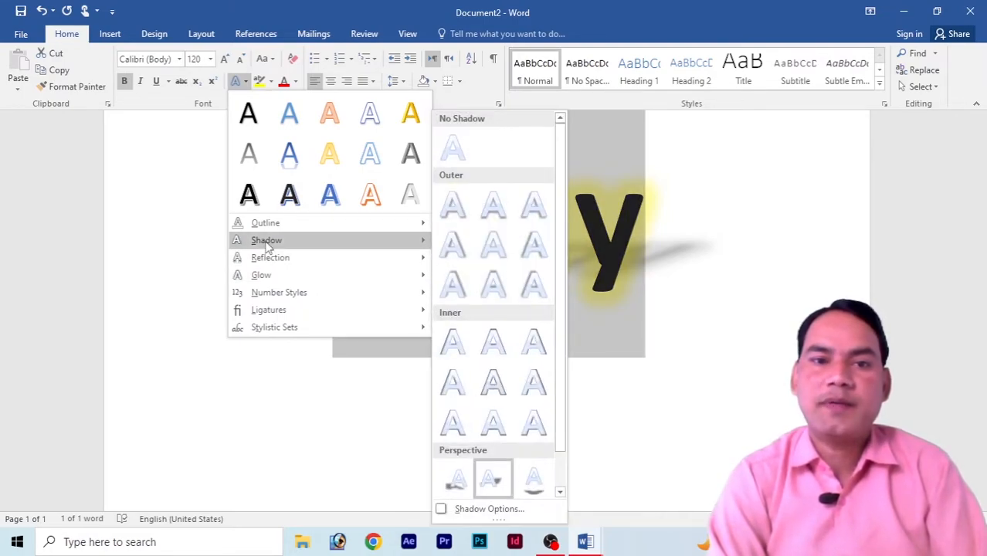
pyautogui.moveTo(266, 278)
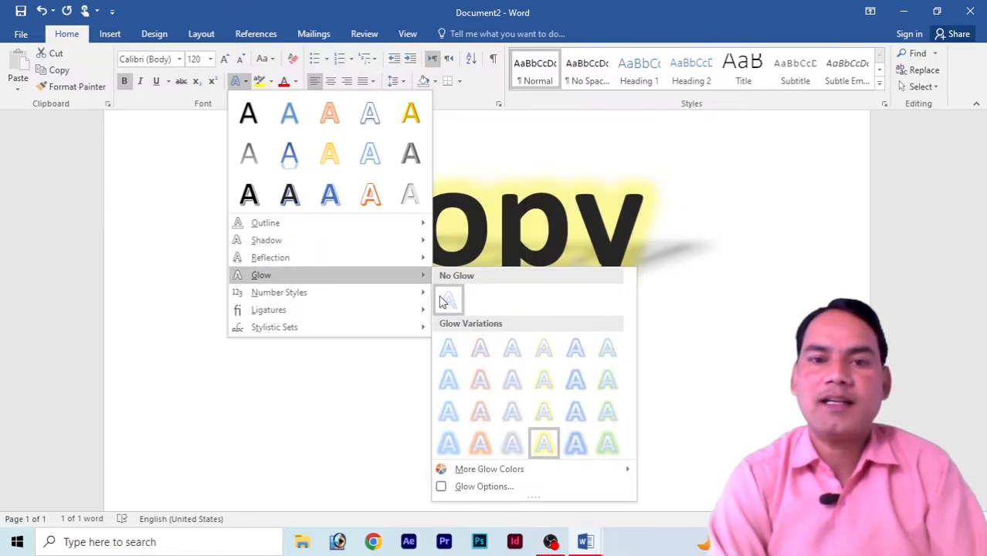
pyautogui.click(455, 304)
pyautogui.click(454, 289)
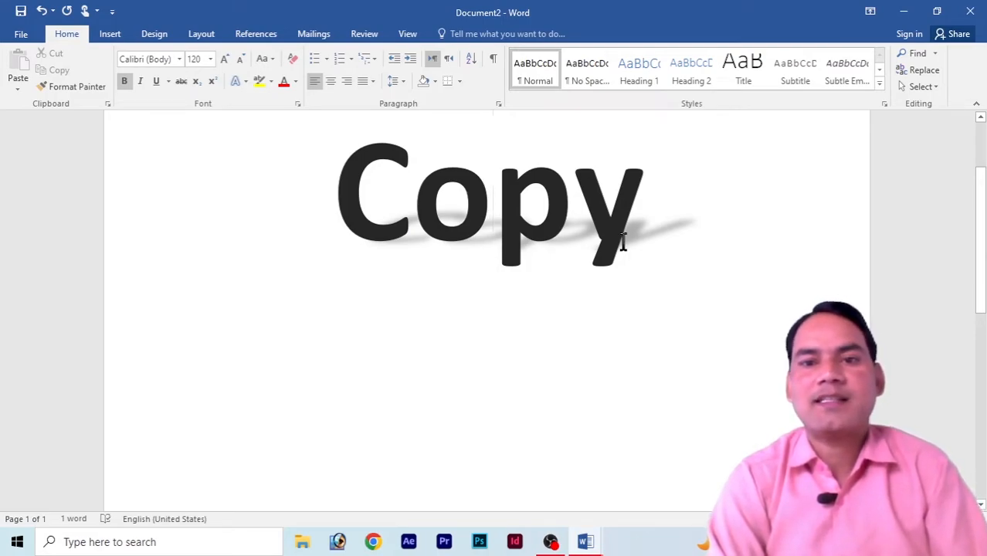
# Step: Clear the shadow effect from the word "Copy"
pyautogui.moveTo(660, 227); pyautogui.dragTo(341, 209)
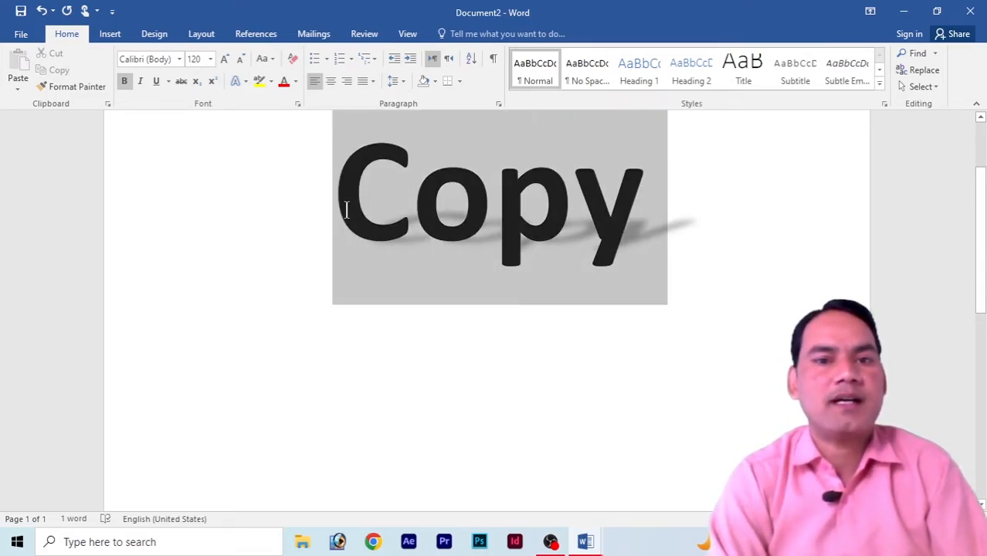
pyautogui.click(241, 82)
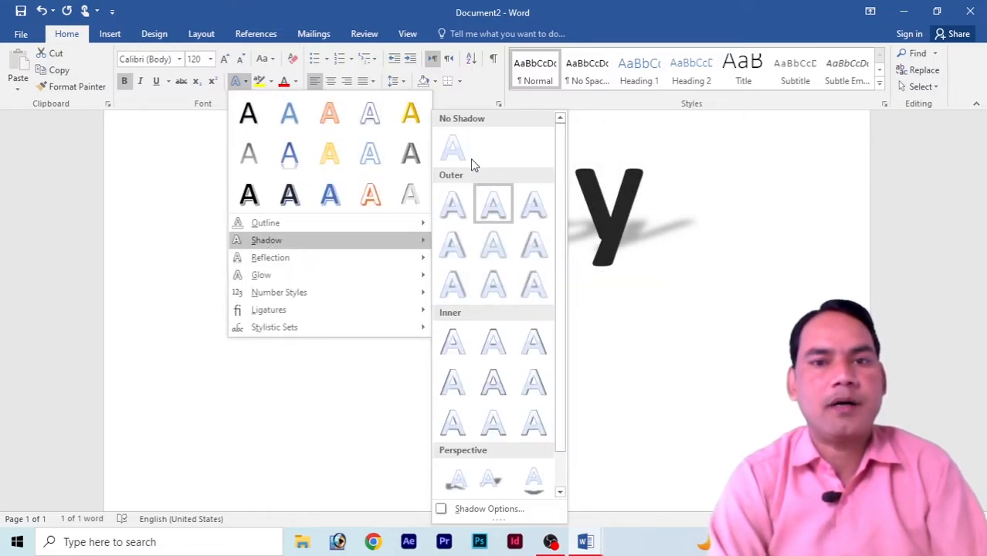
pyautogui.click(453, 148)
pyautogui.click(640, 242)
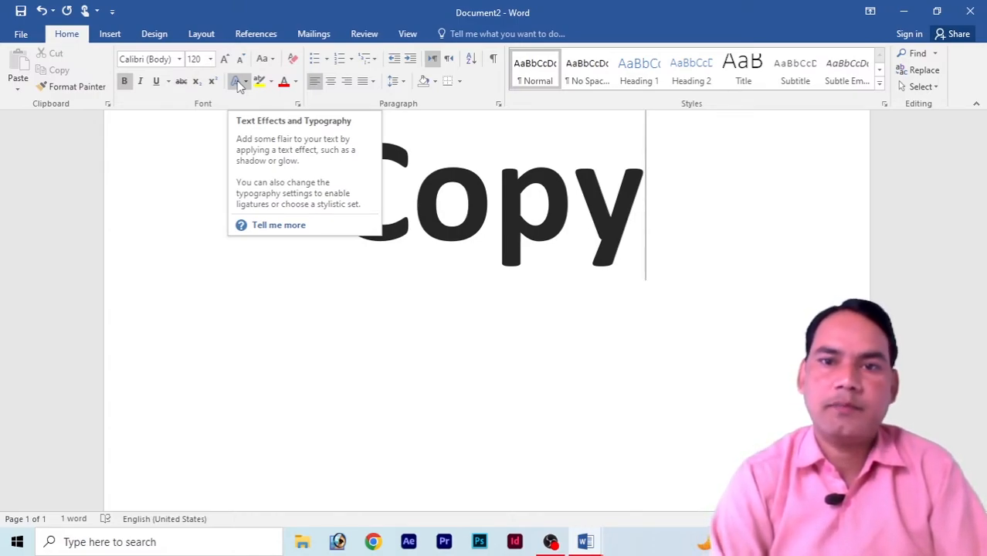
pyautogui.press('Left')
pyautogui.press('Left')
pyautogui.press('Left')
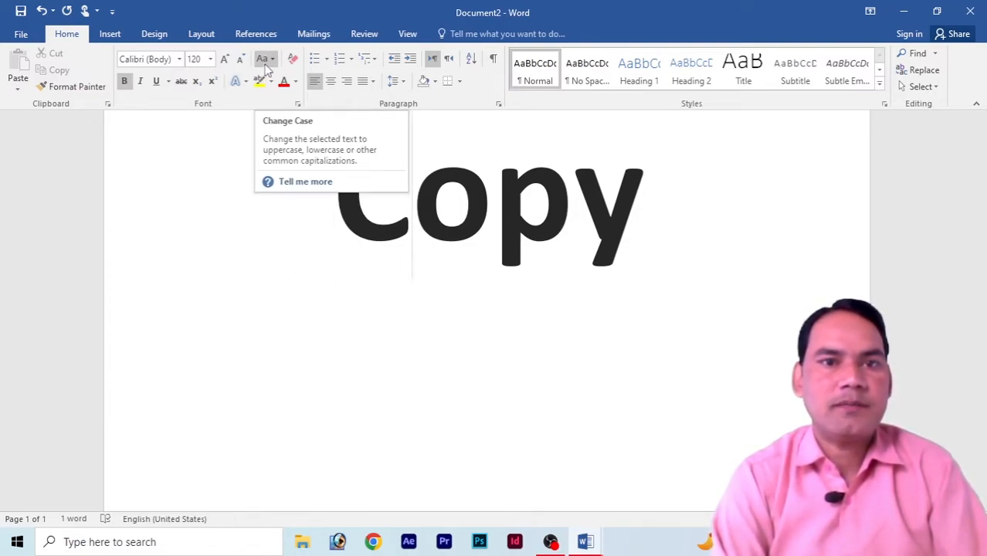
pyautogui.click(320, 266)
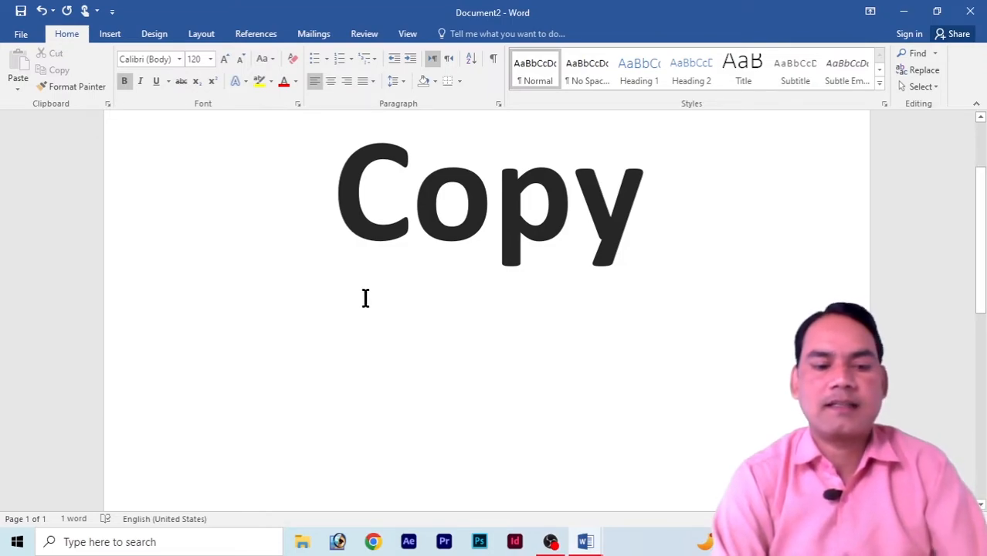
# Step: Create a new blank document and fill it with sample paragraphs generated by =rand()
pyautogui.hotkey('ctrl', 'n')
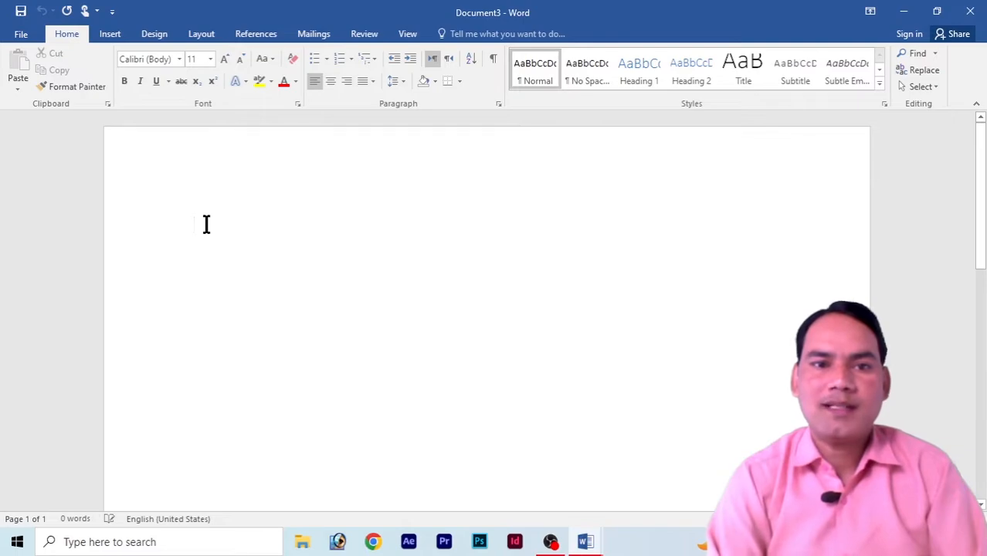
pyautogui.write('=rand(')
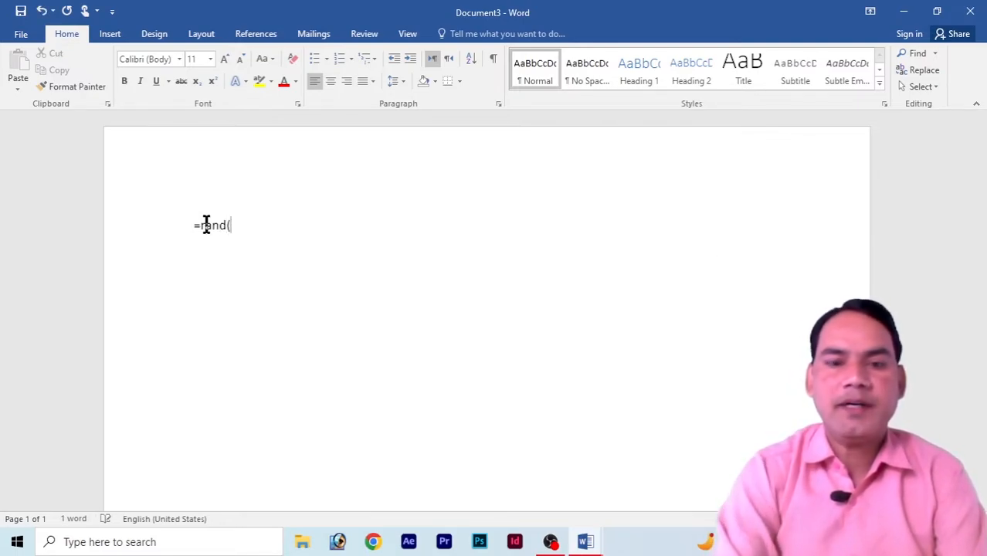
pyautogui.write(')')
pyautogui.press('Return')
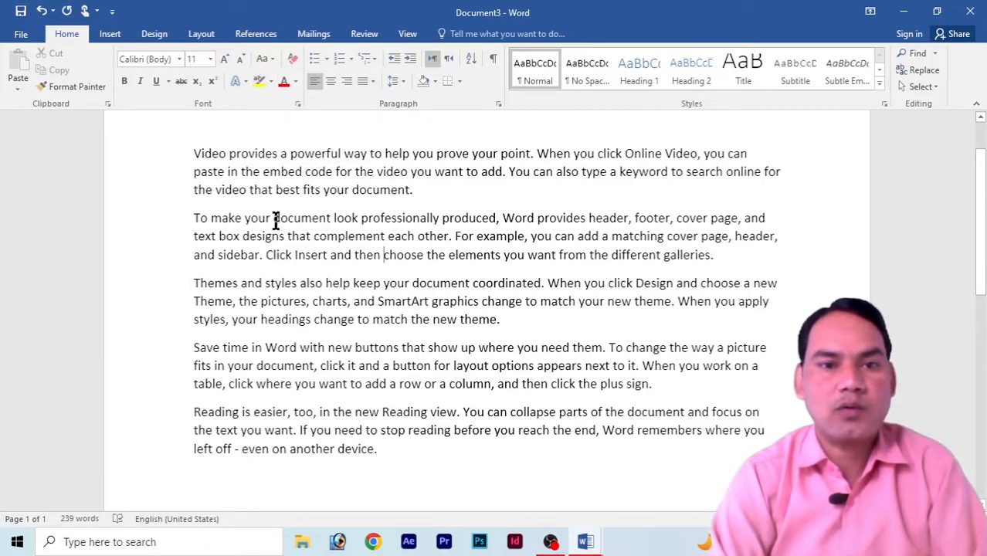
# Step: In the second paragraph, highlight "document" in yellow and "then choose the elements you want from" in red
pyautogui.moveTo(274, 221); pyautogui.dragTo(331, 219)
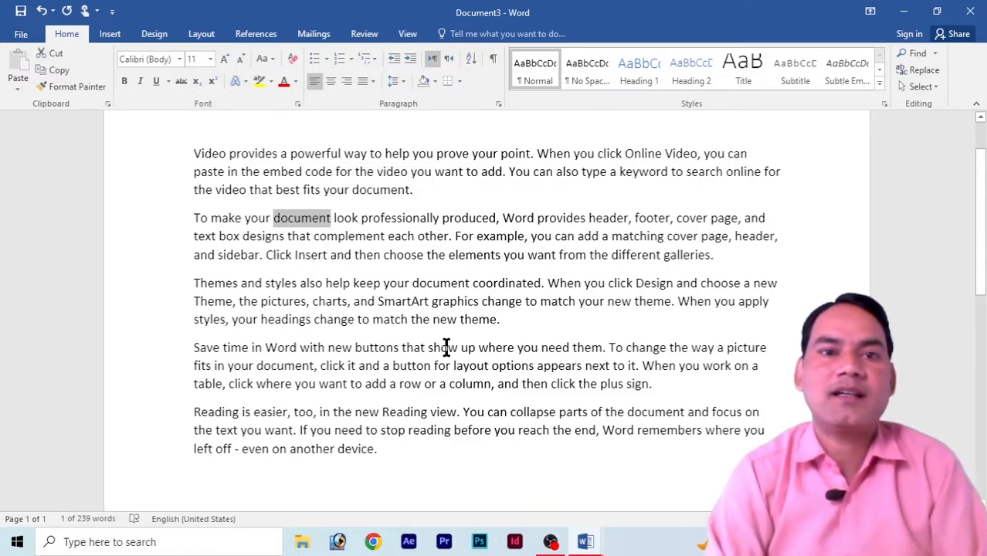
pyautogui.click(260, 81)
pyautogui.click(432, 285)
pyautogui.moveTo(380, 255); pyautogui.dragTo(587, 258)
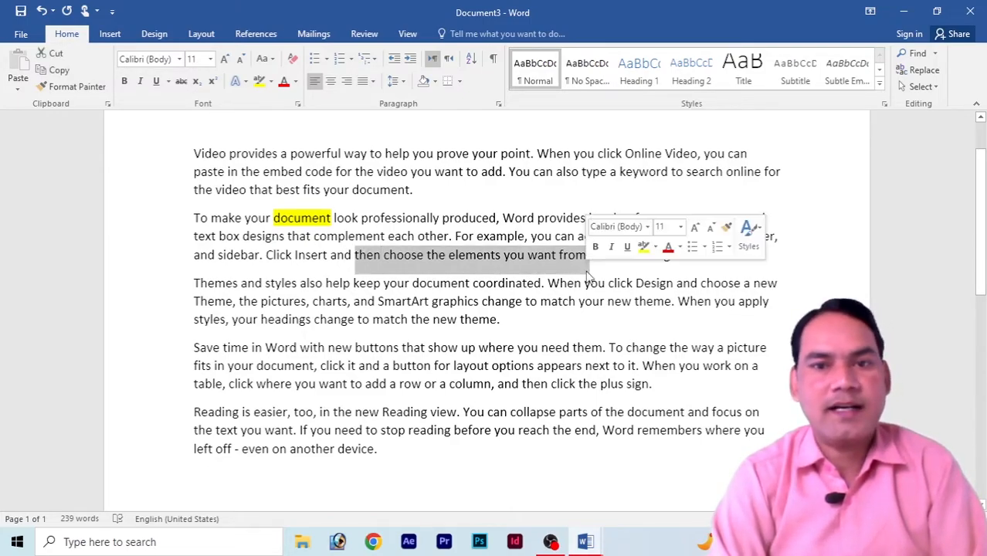
pyautogui.click(270, 81)
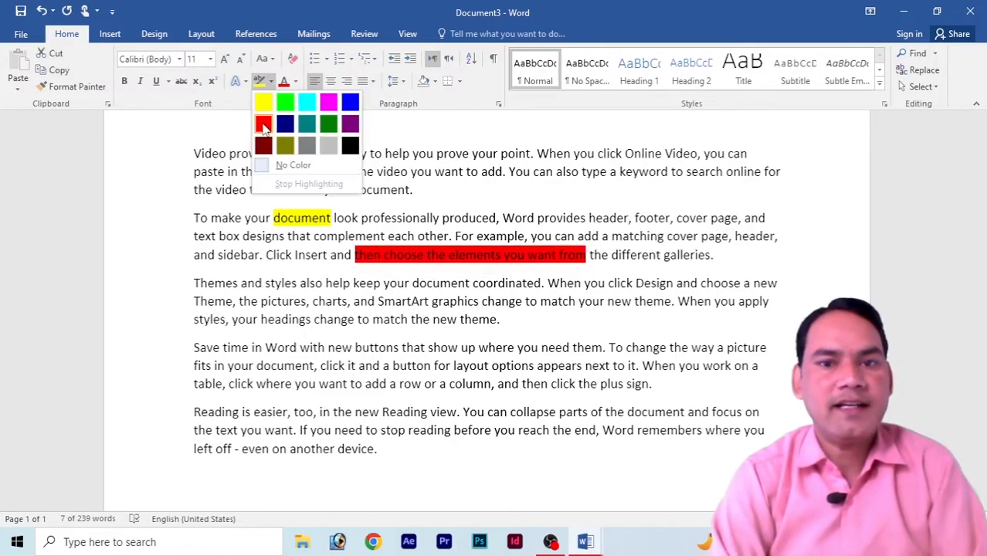
pyautogui.click(263, 115)
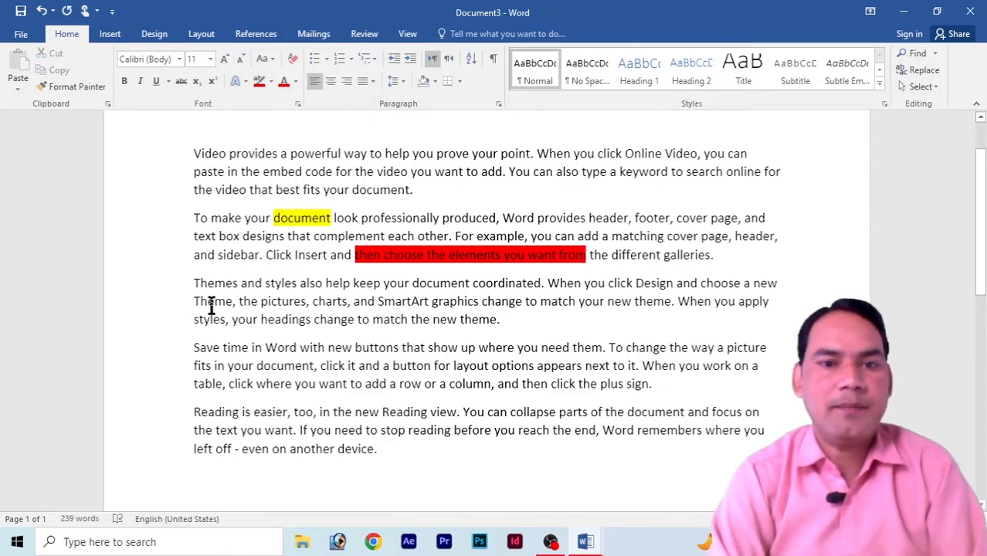
# Step: Highlight the fourth paragraph's text from "To change the way a picture" through "and then click" in dark green
pyautogui.moveTo(555, 382); pyautogui.dragTo(615, 349)
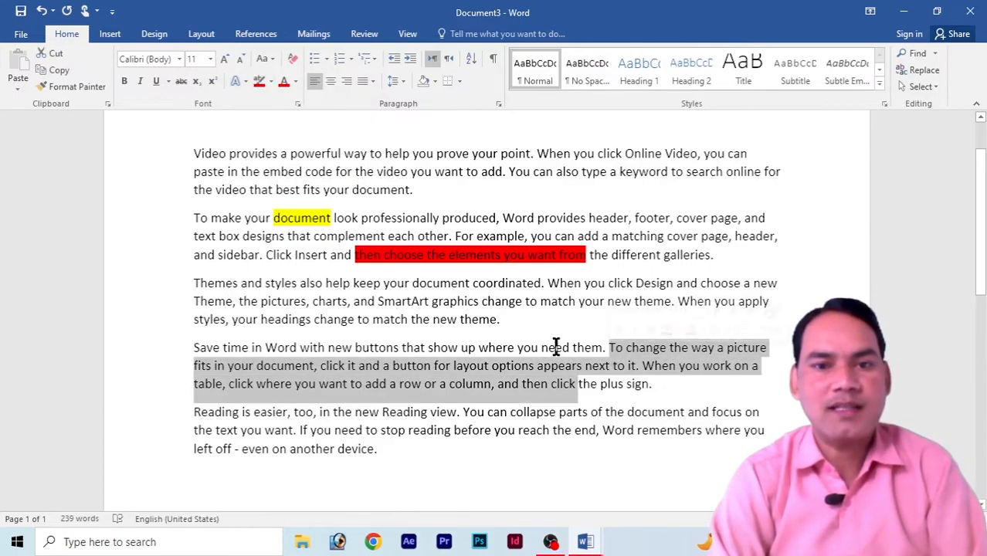
pyautogui.click(270, 82)
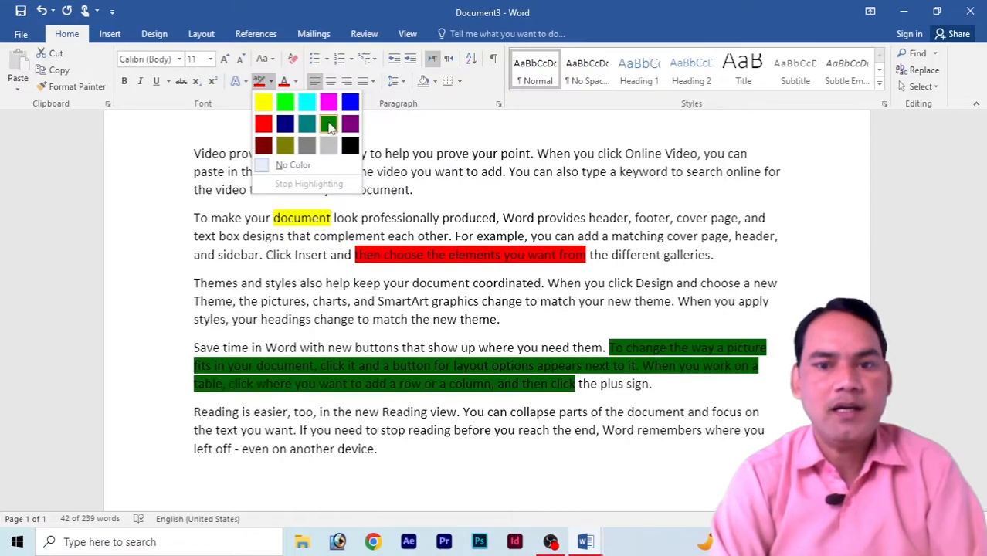
pyautogui.click(330, 126)
pyautogui.click(586, 235)
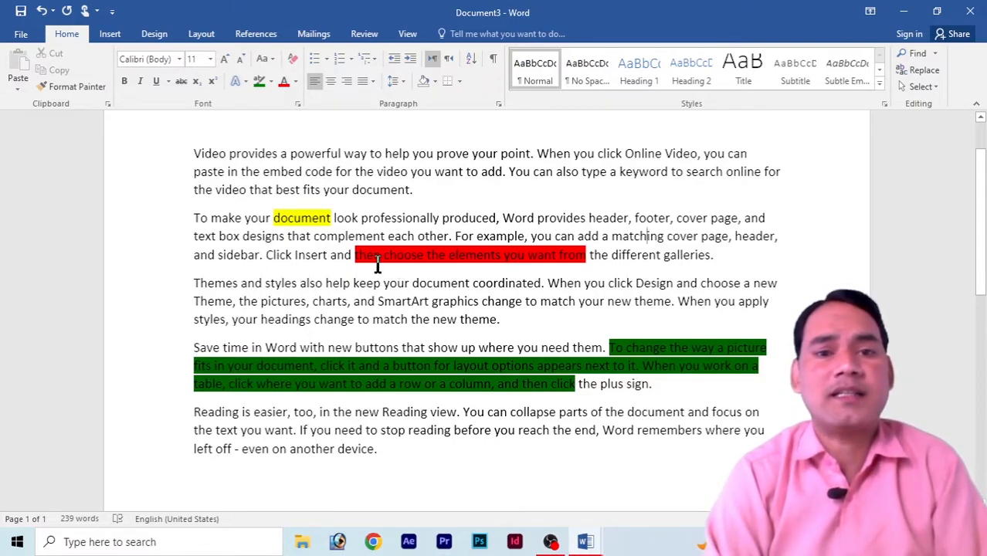
# Step: Remove the red highlight and the yellow highlight on "document" from the second paragraph
pyautogui.moveTo(353, 255); pyautogui.dragTo(578, 251)
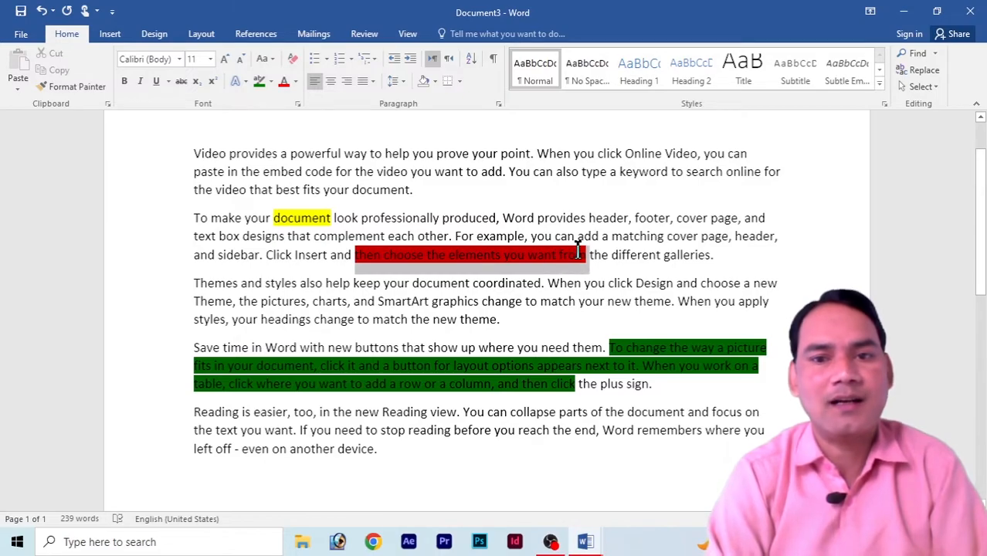
pyautogui.click(271, 82)
pyautogui.click(287, 164)
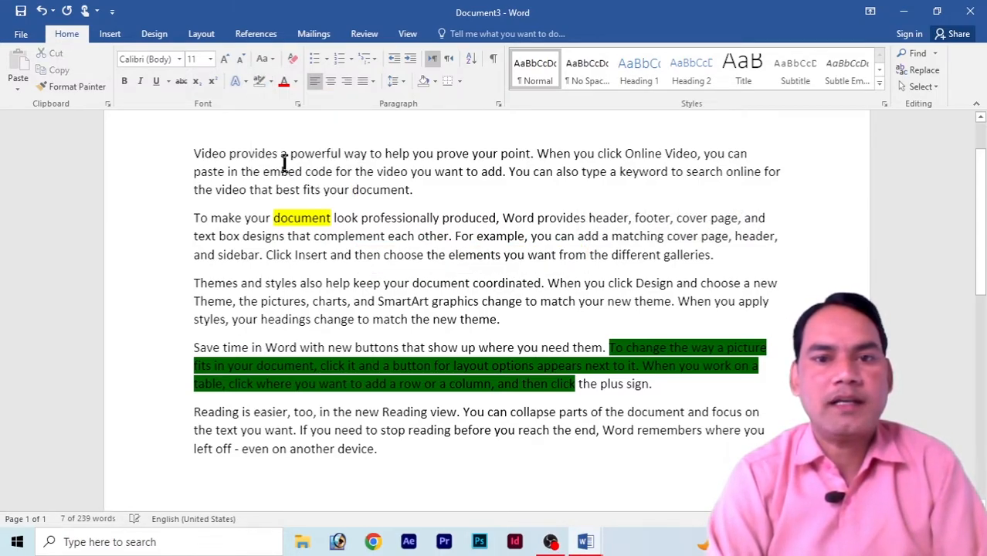
pyautogui.moveTo(273, 217); pyautogui.dragTo(335, 219)
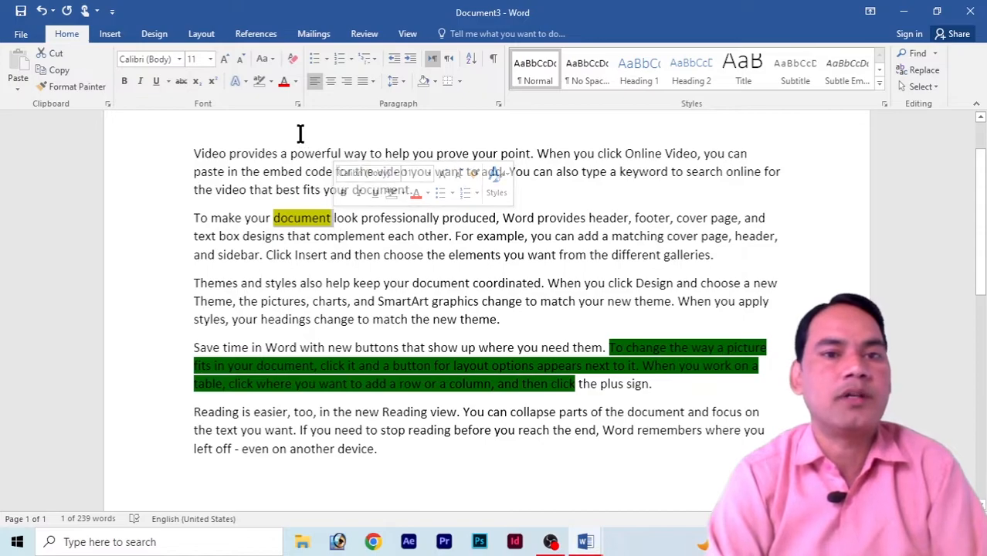
pyautogui.click(273, 82)
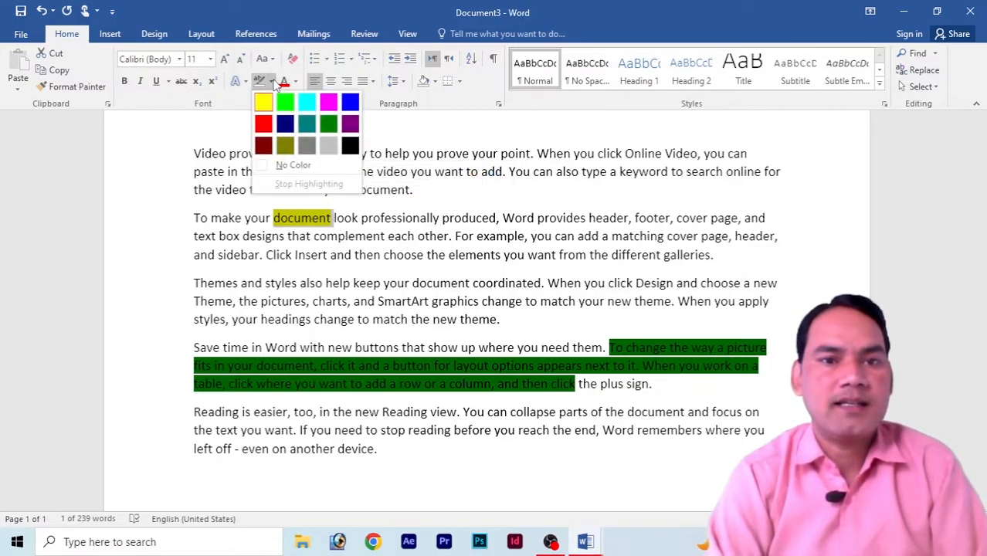
pyautogui.click(298, 167)
pyautogui.click(452, 276)
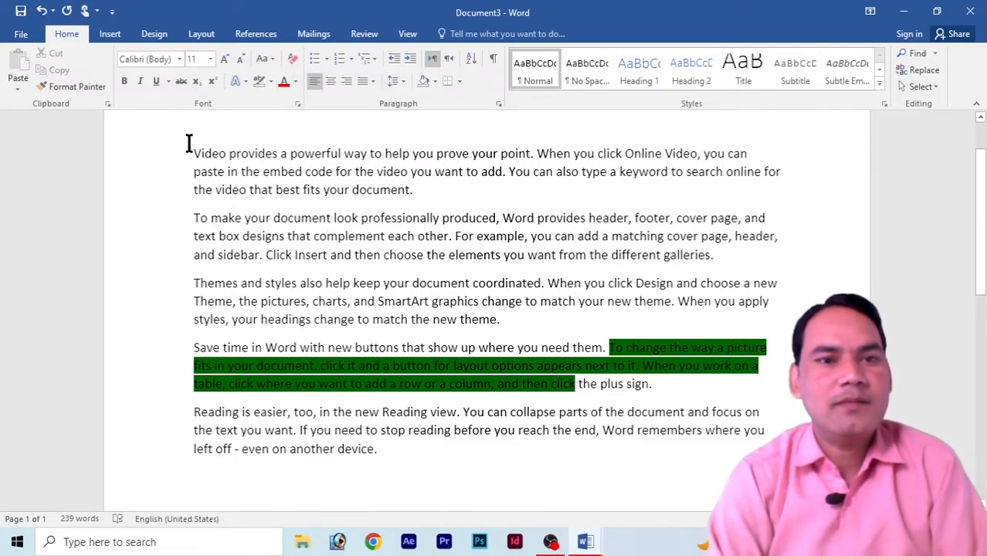
# Step: Color the first paragraph's first two lines and "make your document look professionally produced" in the second paragraph red
pyautogui.moveTo(192, 153); pyautogui.dragTo(782, 172)
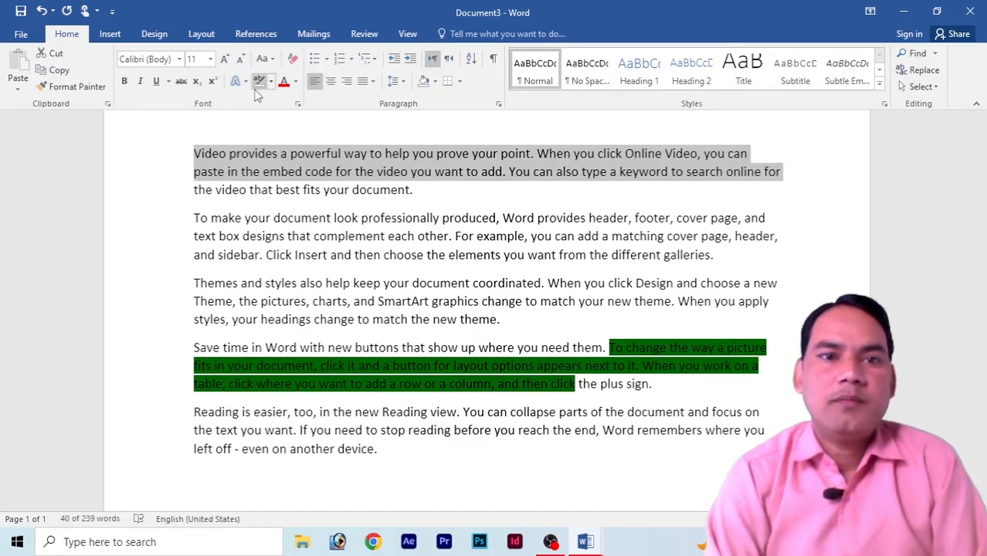
pyautogui.click(295, 82)
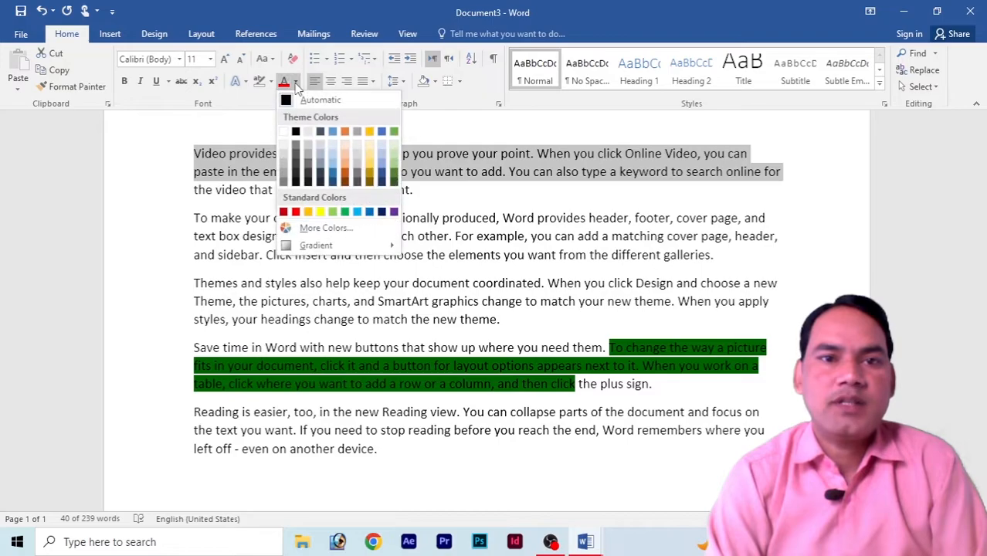
pyautogui.click(296, 212)
pyautogui.click(294, 212)
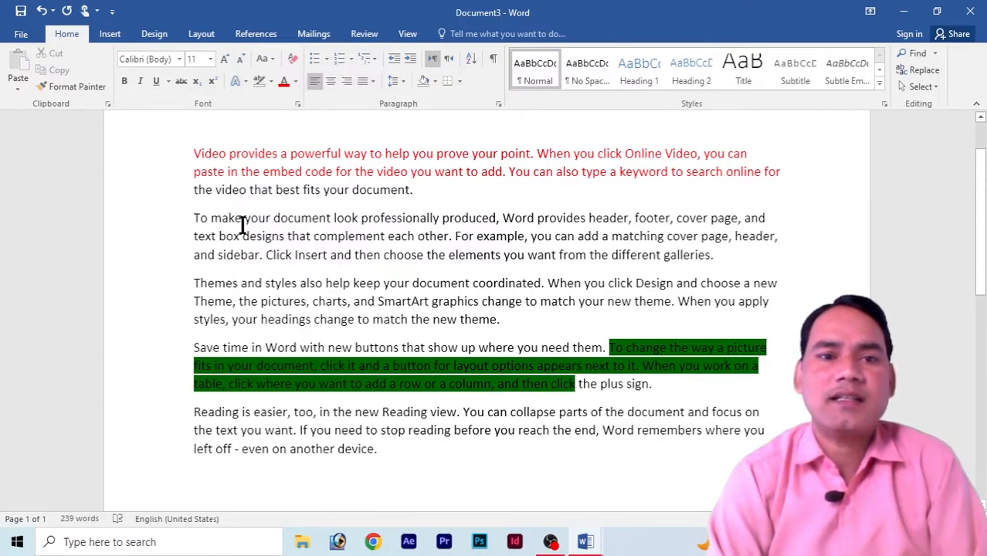
pyautogui.moveTo(210, 218); pyautogui.dragTo(456, 217)
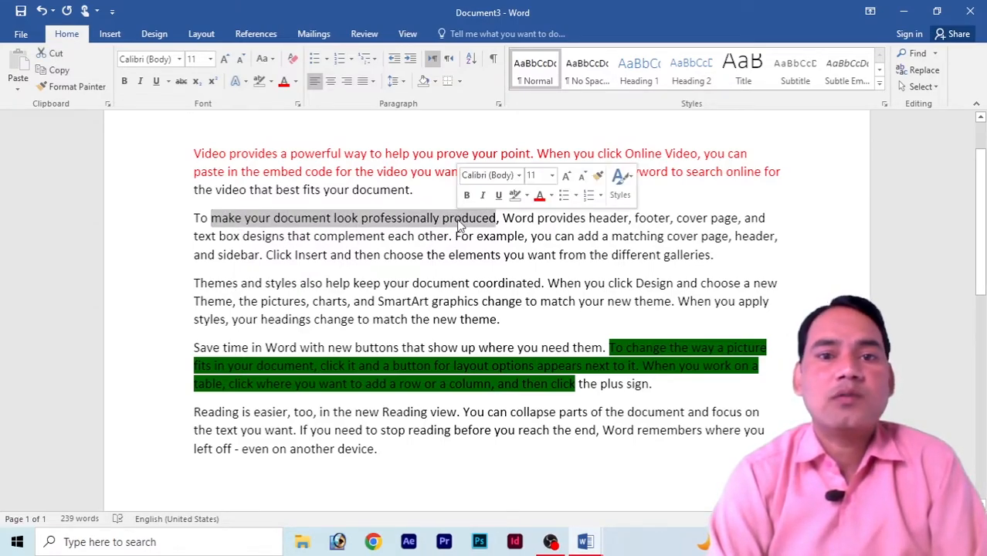
pyautogui.click(285, 82)
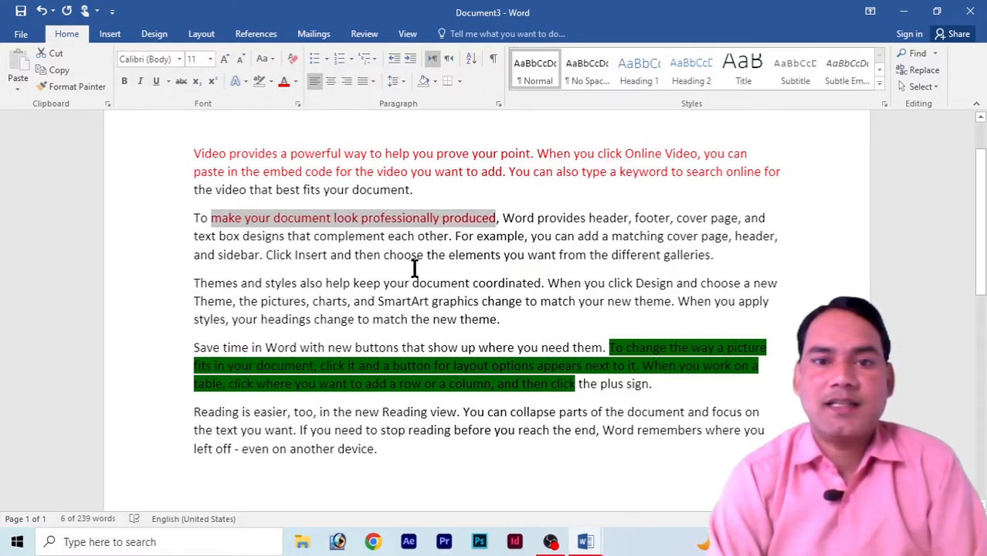
pyautogui.click(420, 283)
# Step: Set the font color of "choose the elements you want from the different galleries" in the second paragraph to purple
pyautogui.moveTo(393, 252); pyautogui.dragTo(710, 258)
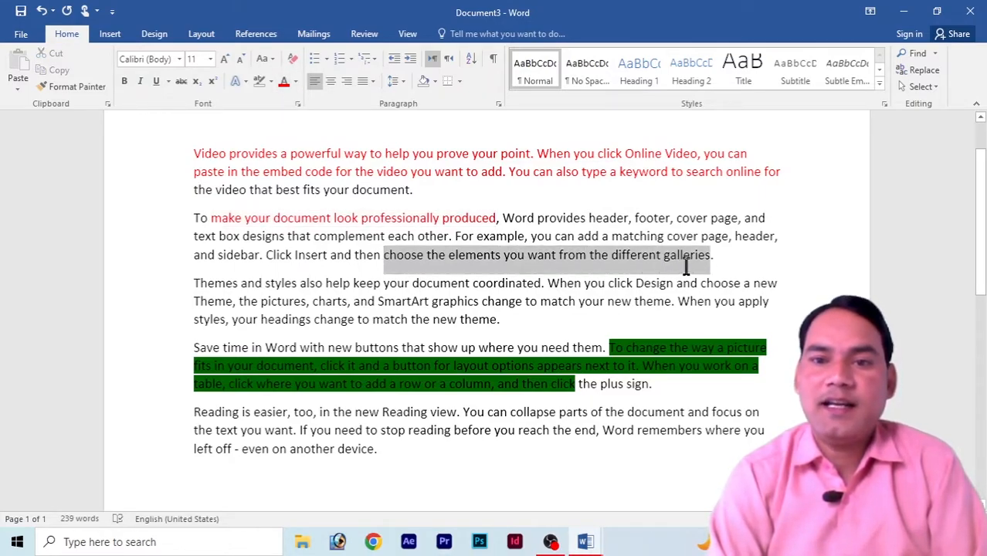
pyautogui.click(296, 82)
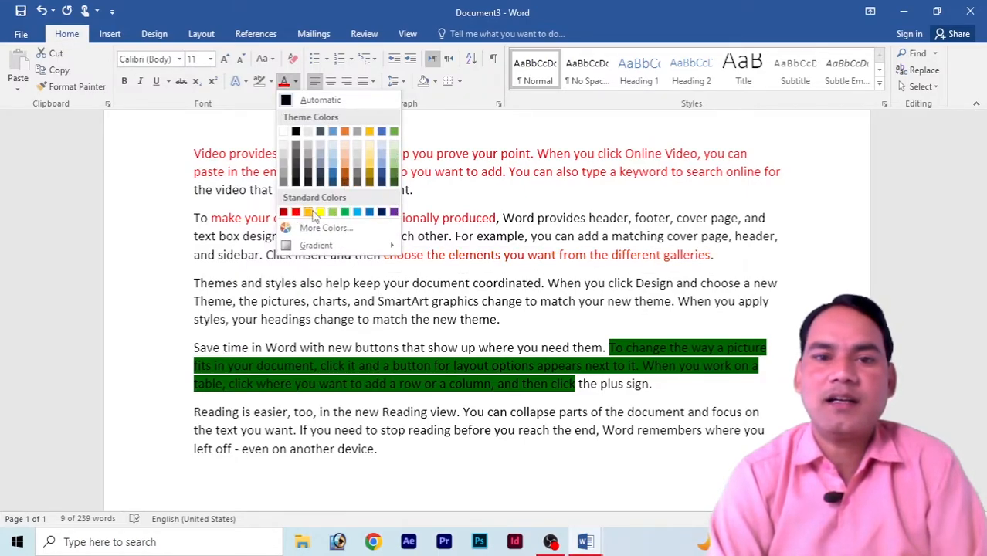
pyautogui.click(394, 212)
pyautogui.click(494, 301)
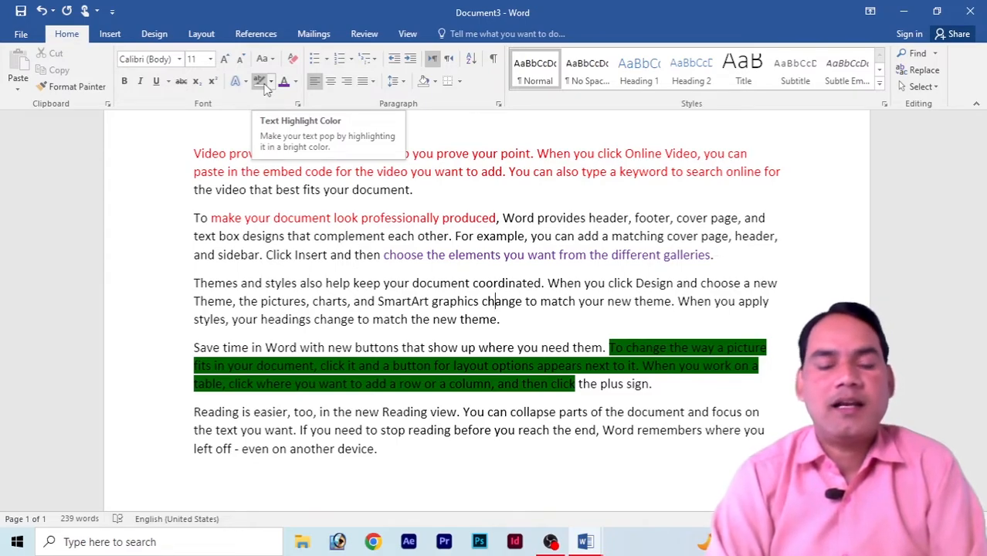
# Step: Reset the font color of the first paragraph's first two lines to Automatic
pyautogui.click(195, 154)
pyautogui.moveTo(219, 153); pyautogui.dragTo(796, 165)
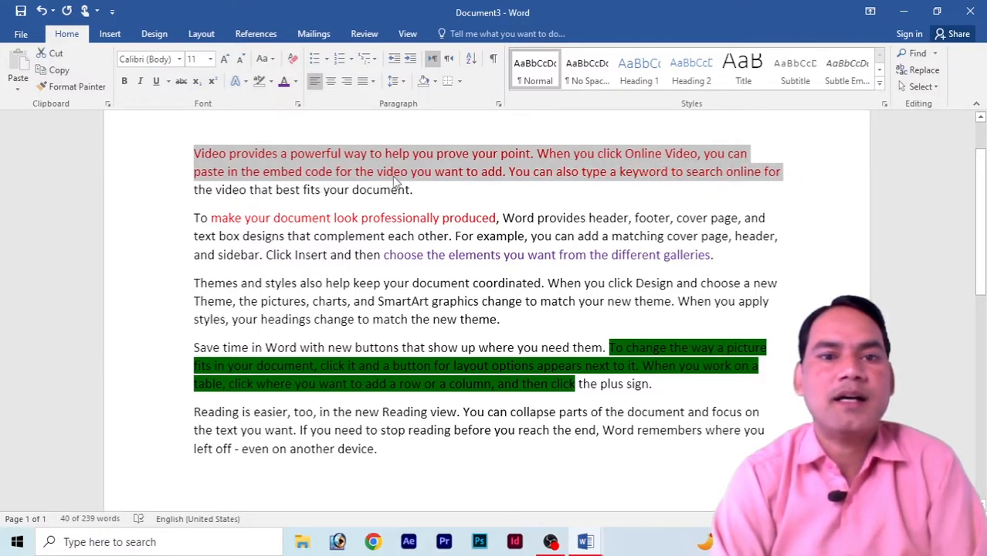
pyautogui.click(296, 82)
pyautogui.click(313, 99)
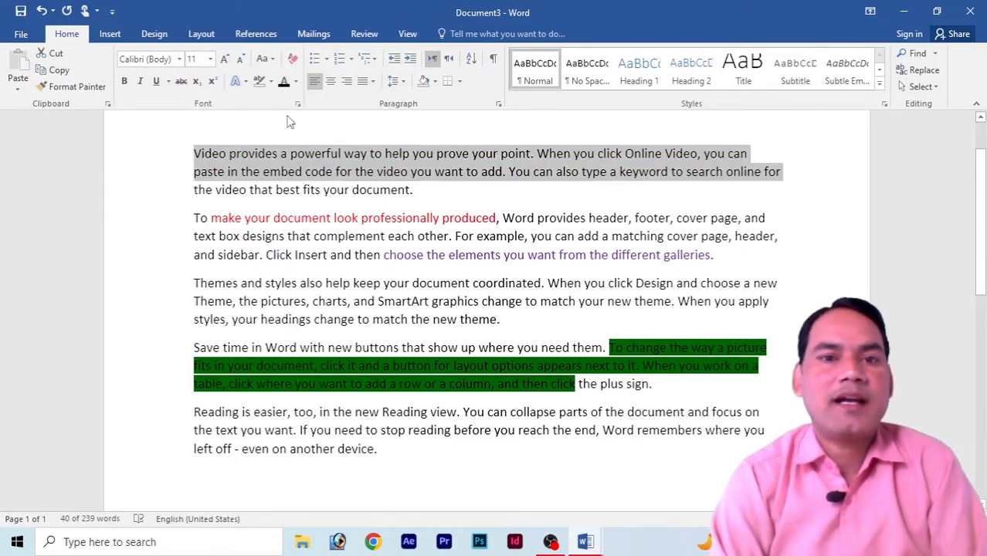
# Step: Highlight the first paragraph's first two lines in black and set their font color to white
pyautogui.click(272, 82)
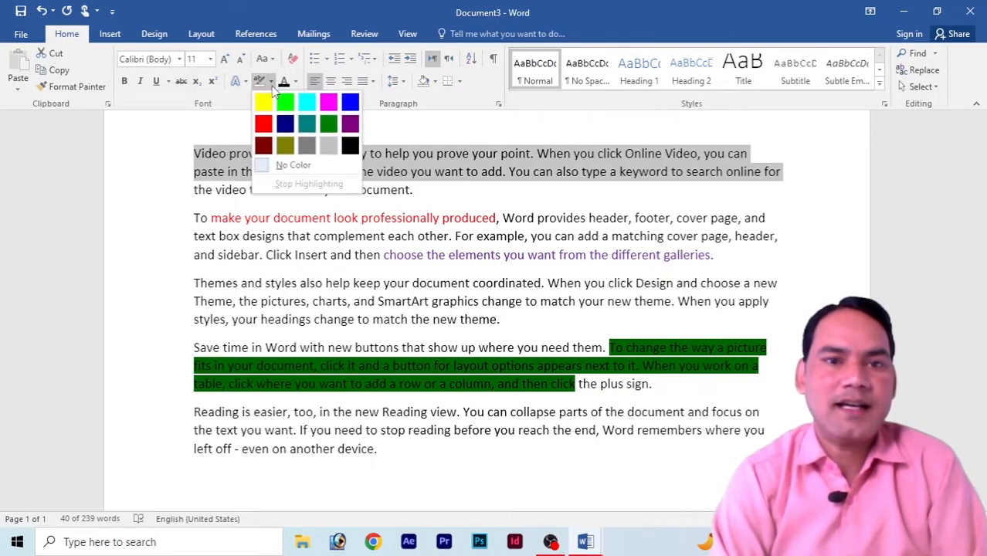
pyautogui.click(349, 144)
pyautogui.click(296, 82)
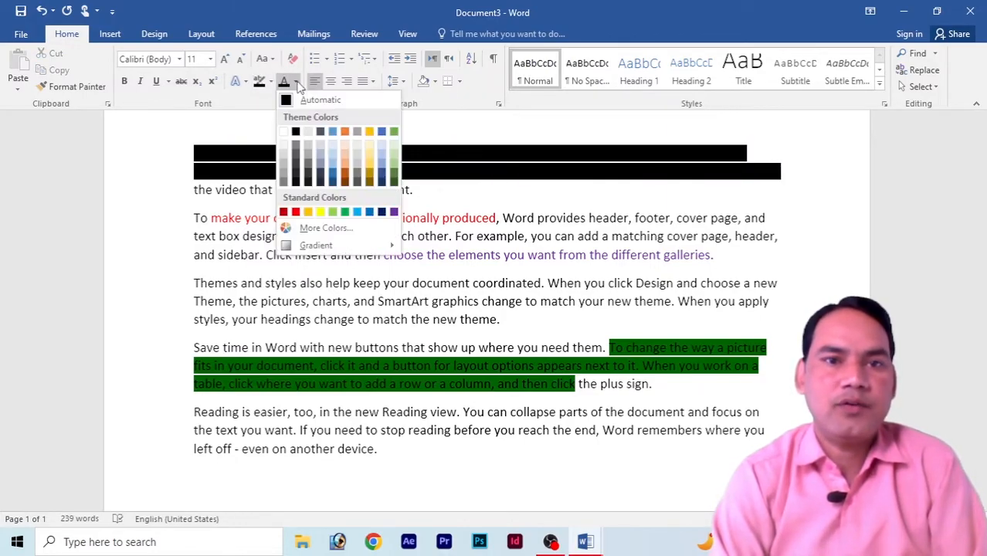
pyautogui.click(285, 133)
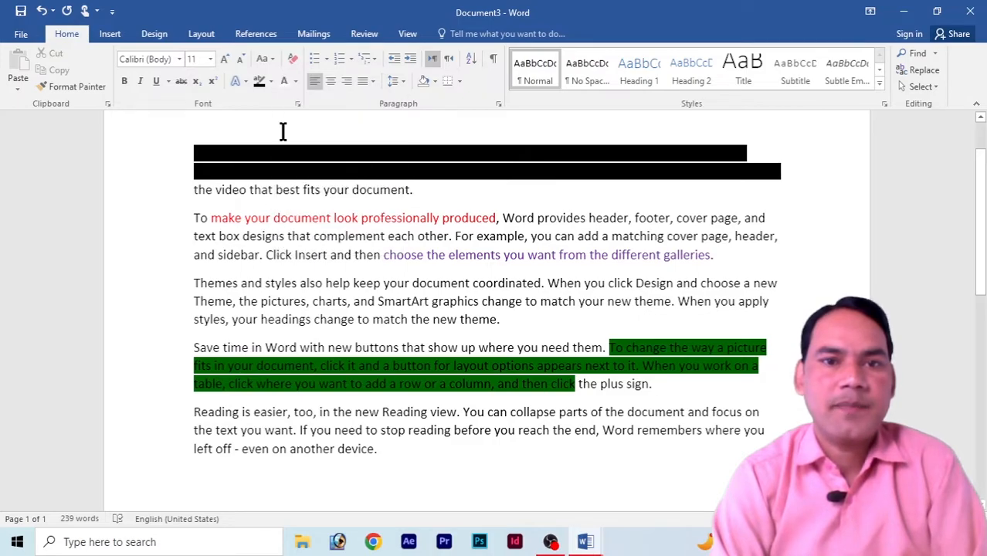
pyautogui.moveTo(193, 152); pyautogui.dragTo(788, 174)
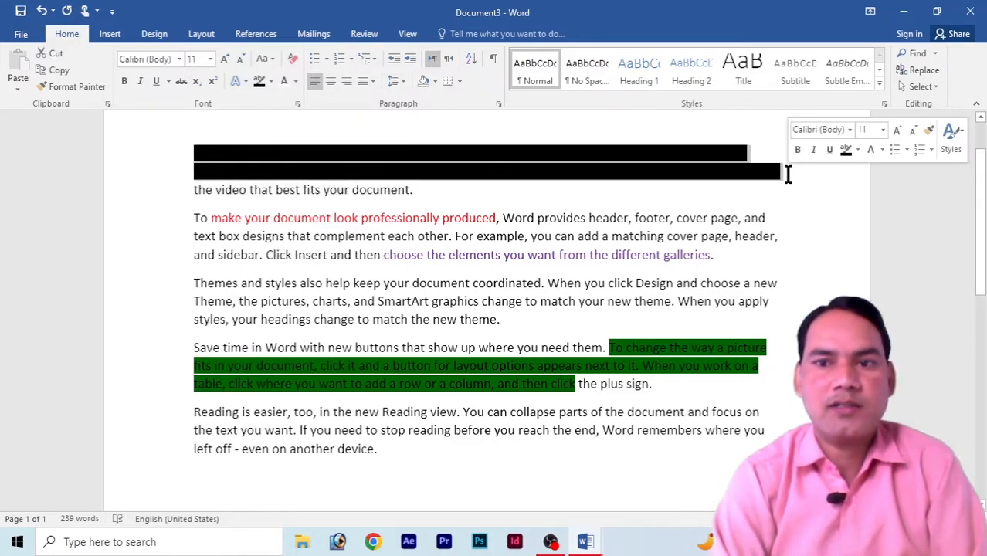
pyautogui.click(295, 81)
pyautogui.click(284, 133)
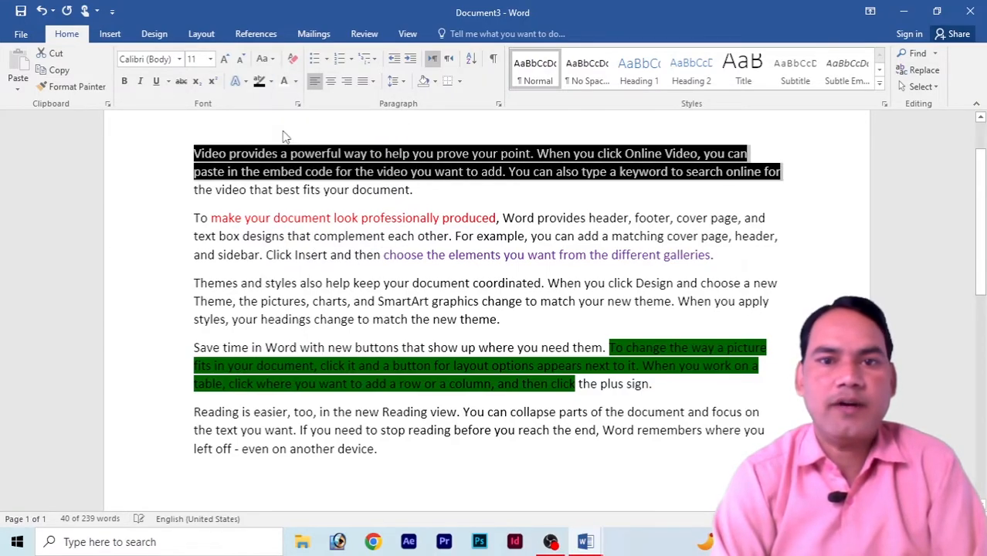
pyautogui.click(459, 244)
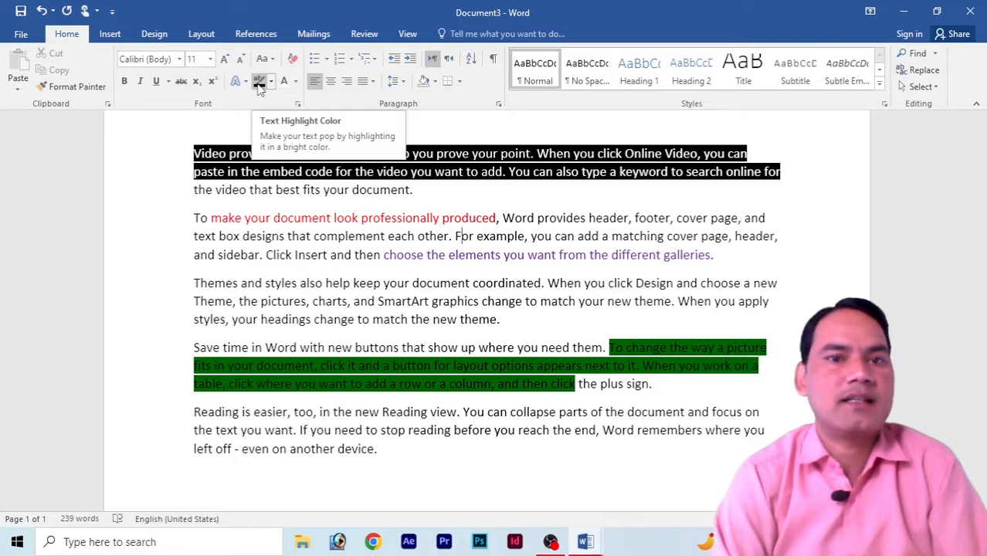
pyautogui.click(506, 236)
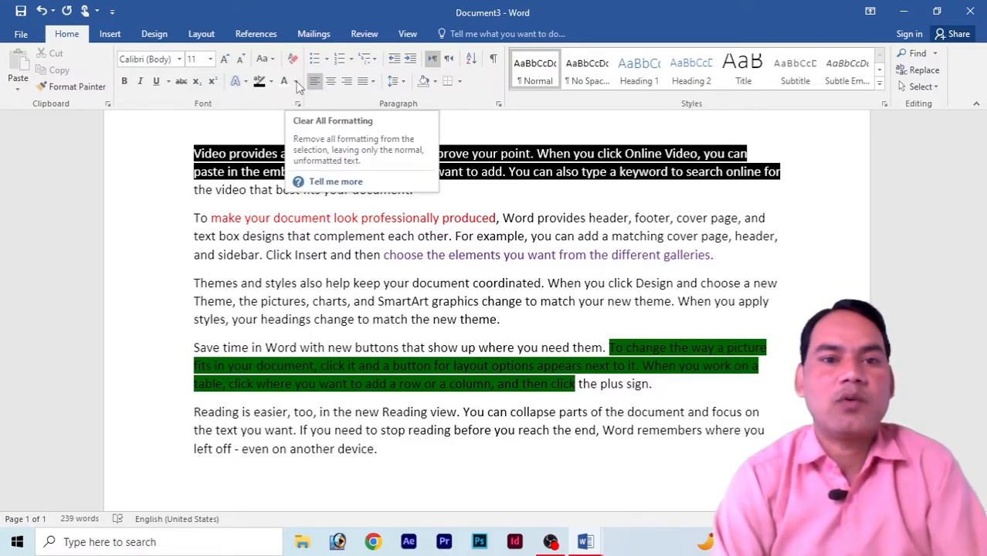
# Step: Bold "text box designs" through "choose" in the second paragraph and italicize "pictures, charts" through "the new theme" in the third
pyautogui.moveTo(195, 238); pyautogui.dragTo(395, 256)
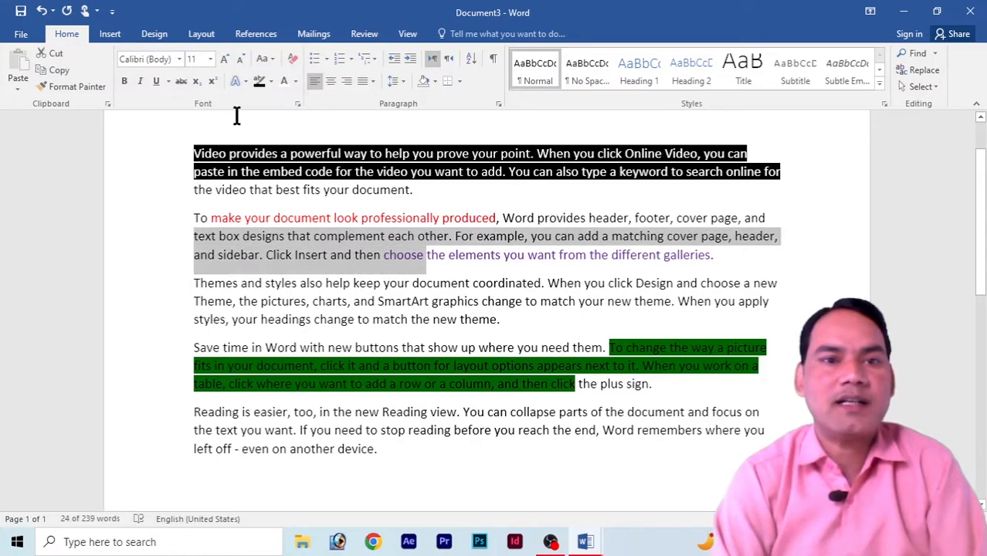
pyautogui.hotkey('ctrl', 'b')
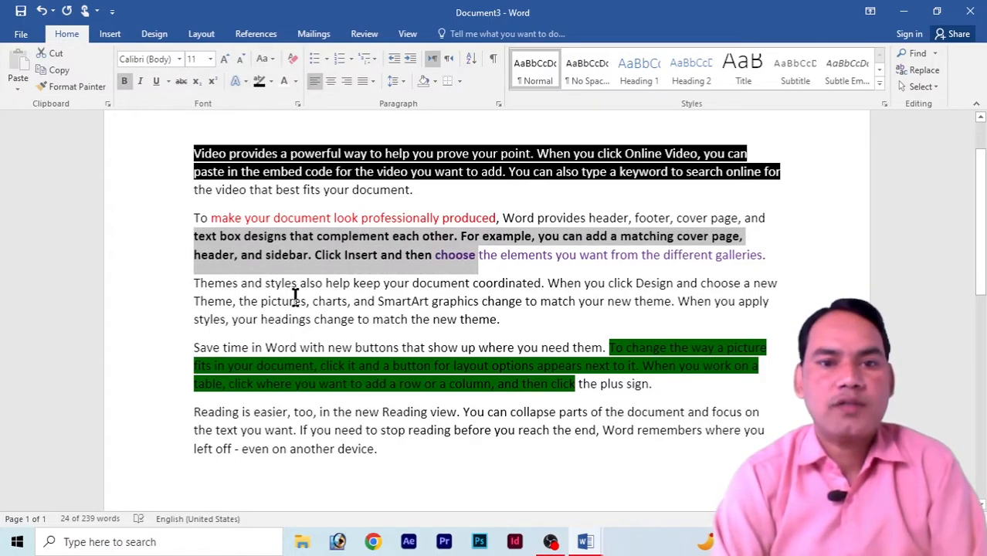
pyautogui.moveTo(294, 302); pyautogui.dragTo(468, 318)
pyautogui.click(139, 81)
# Step: Underline "reading before you reach the end," in the last paragraph
pyautogui.moveTo(410, 430); pyautogui.dragTo(597, 431)
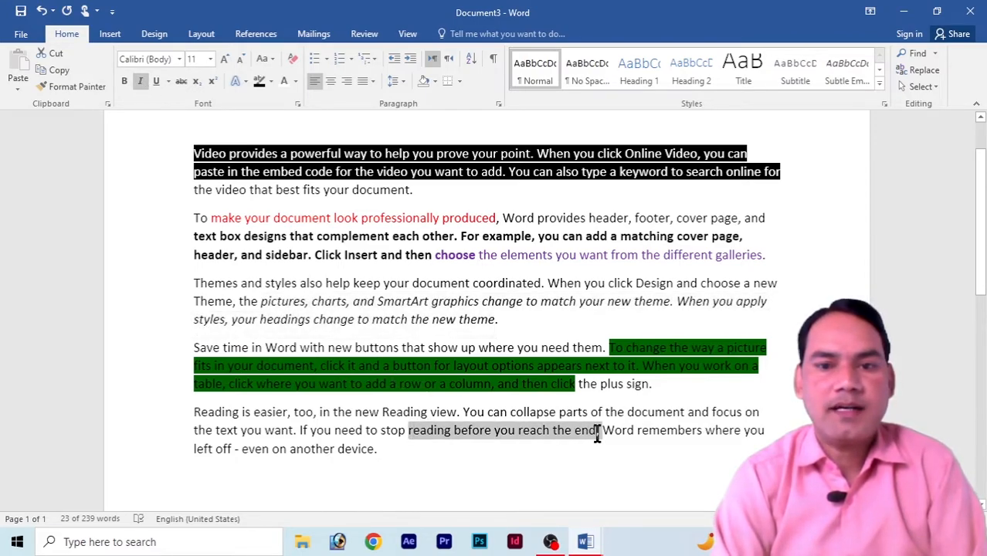
pyautogui.click(157, 81)
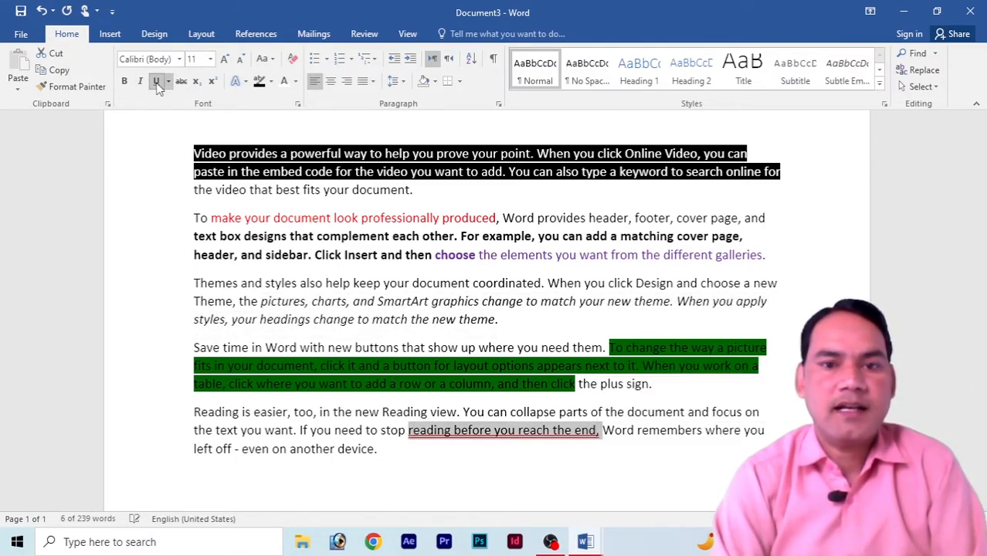
pyautogui.click(535, 284)
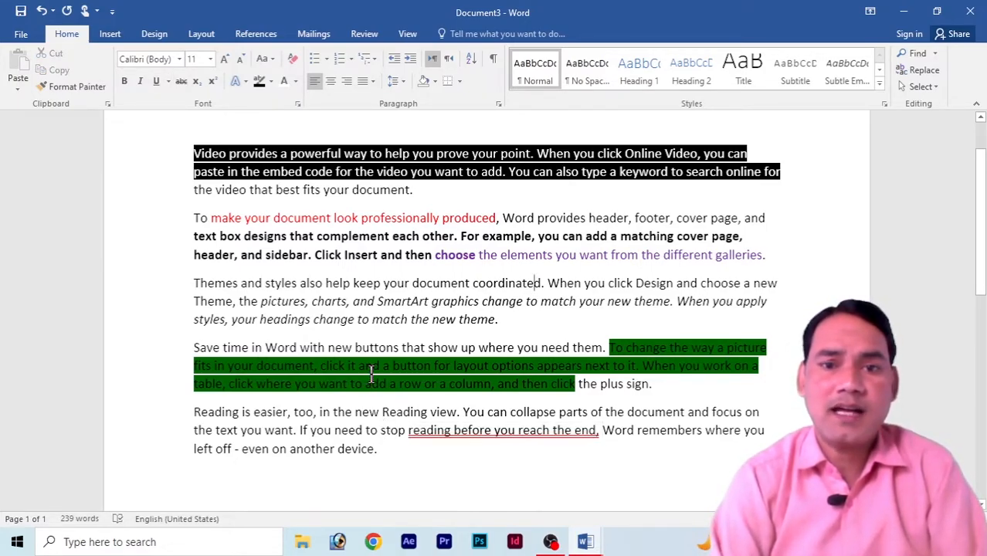
# Step: Clear all formatting from the five paragraphs
pyautogui.moveTo(390, 452)
pyautogui.mouseDown()
pyautogui.moveTo(231, 369)
pyautogui.moveTo(214, 137)
pyautogui.mouseUp()
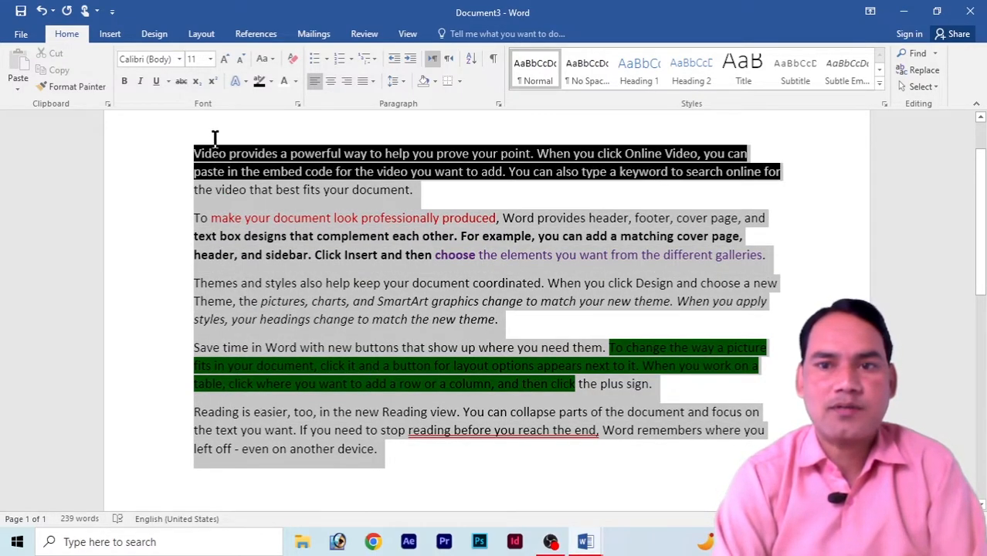
pyautogui.click(294, 60)
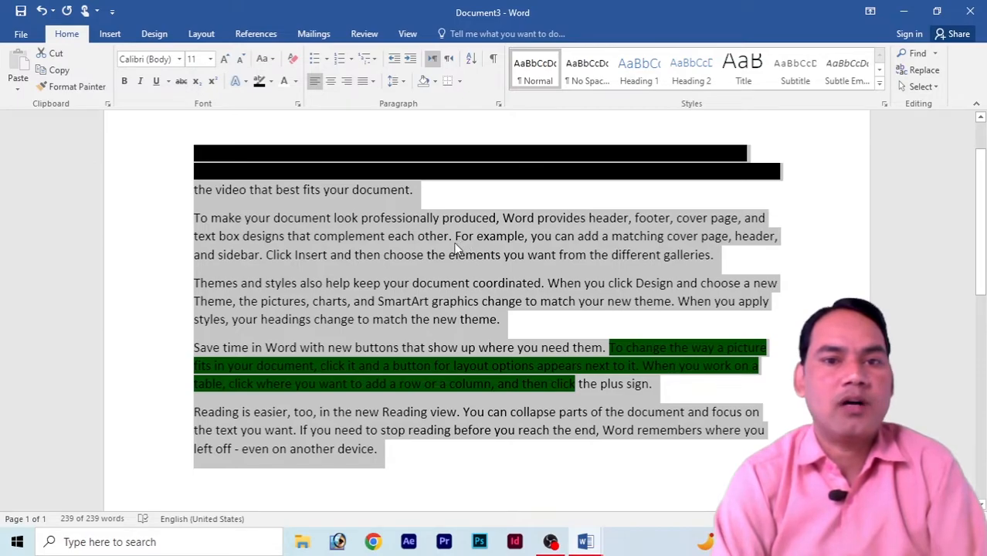
pyautogui.click(267, 190)
# Step: Remove the black highlight from the first paragraph and the dark green highlight from the fourth paragraph
pyautogui.moveTo(194, 147)
pyautogui.mouseDown()
pyautogui.moveTo(514, 194)
pyautogui.moveTo(677, 192)
pyautogui.moveTo(775, 168)
pyautogui.mouseUp()
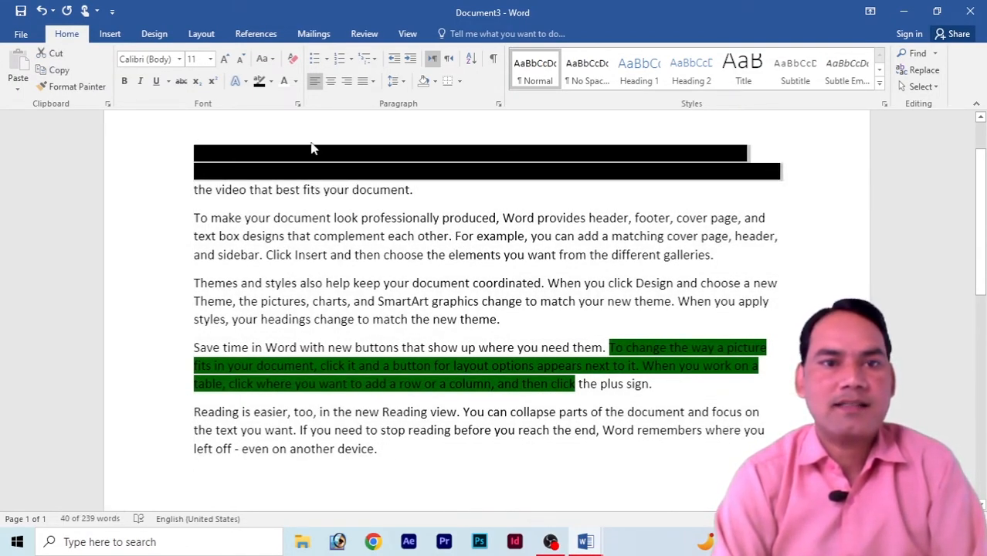
pyautogui.click(271, 82)
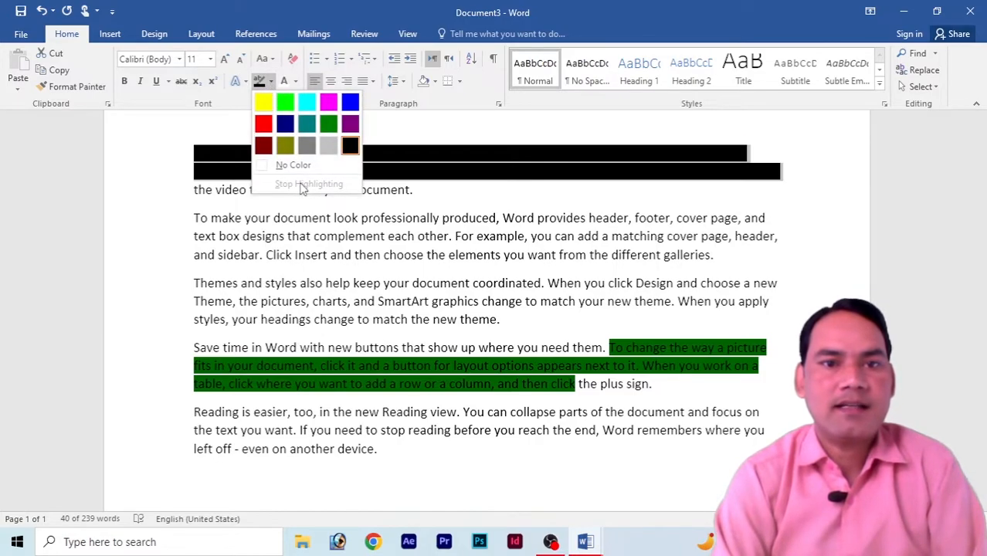
pyautogui.click(282, 161)
pyautogui.click(194, 354)
pyautogui.moveTo(193, 347)
pyautogui.mouseDown()
pyautogui.moveTo(434, 403)
pyautogui.moveTo(579, 397)
pyautogui.mouseUp()
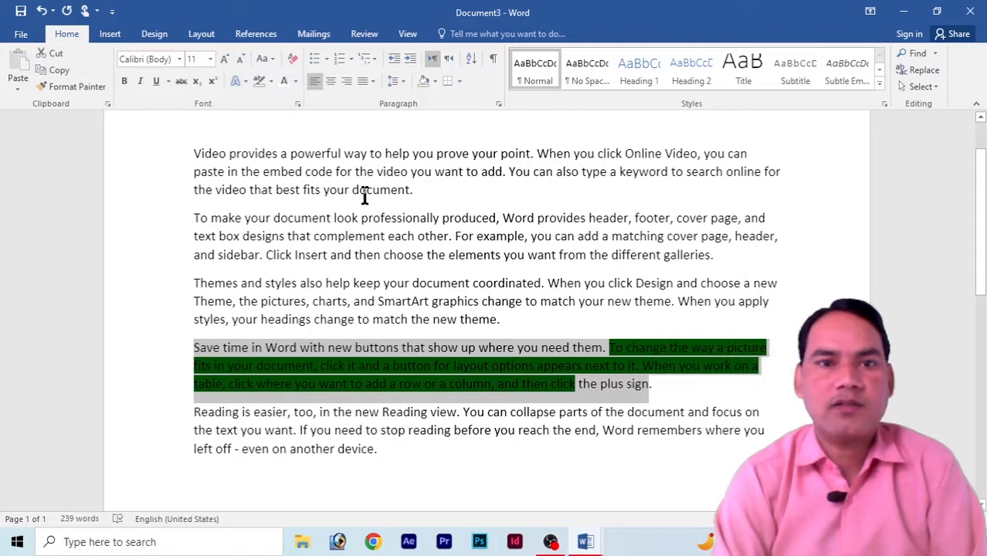
pyautogui.click(271, 82)
pyautogui.click(283, 159)
pyautogui.click(287, 162)
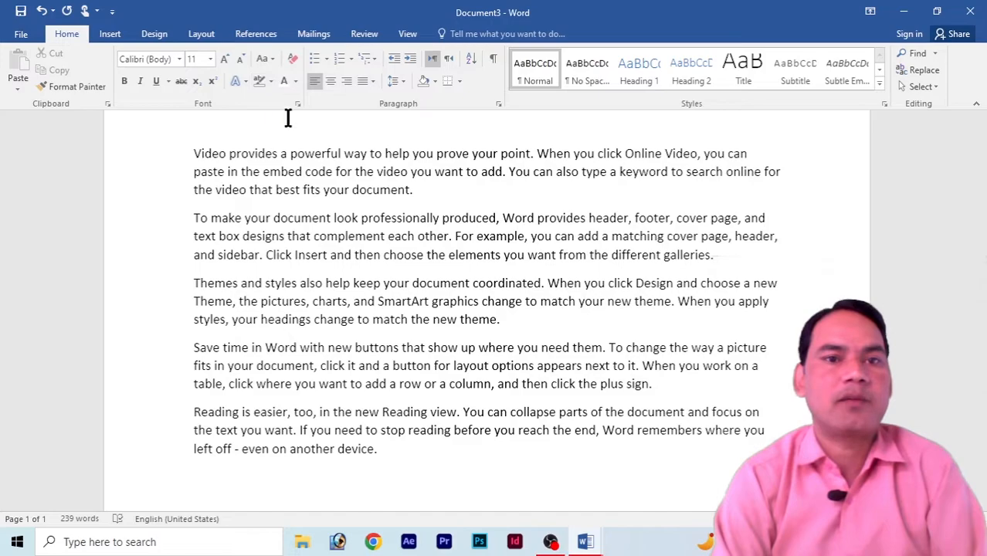
pyautogui.click(525, 269)
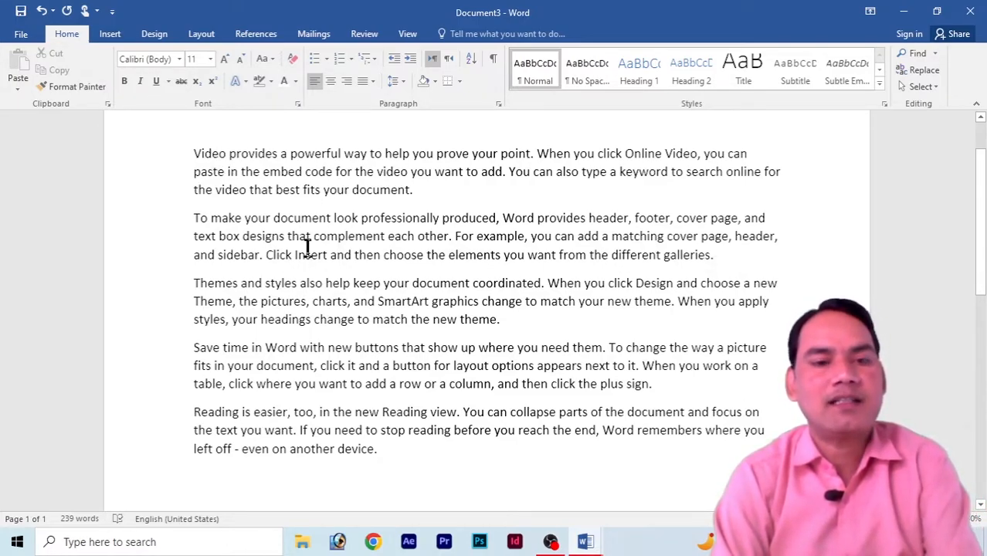
pyautogui.hotkey('ctrl', 'a')
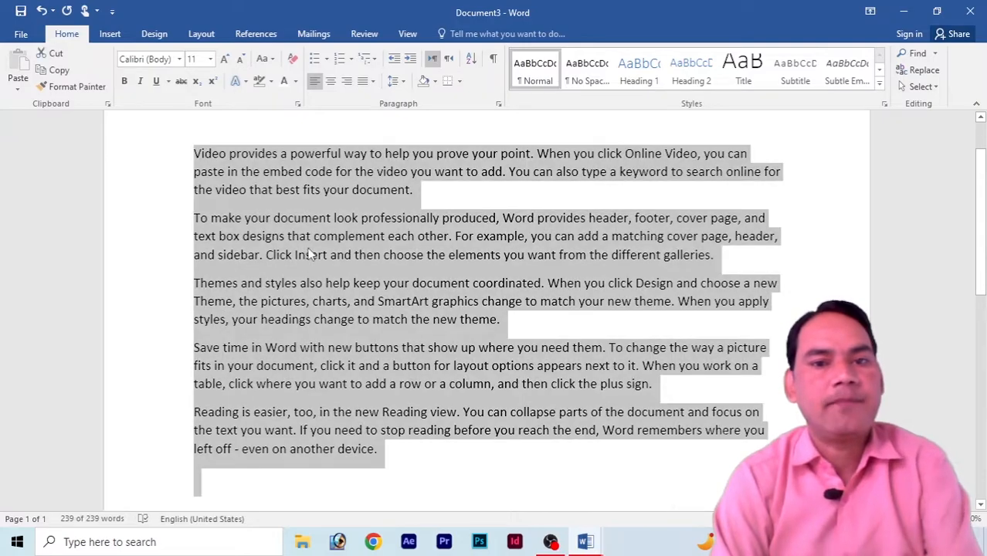
pyautogui.click(374, 256)
pyautogui.click(194, 154)
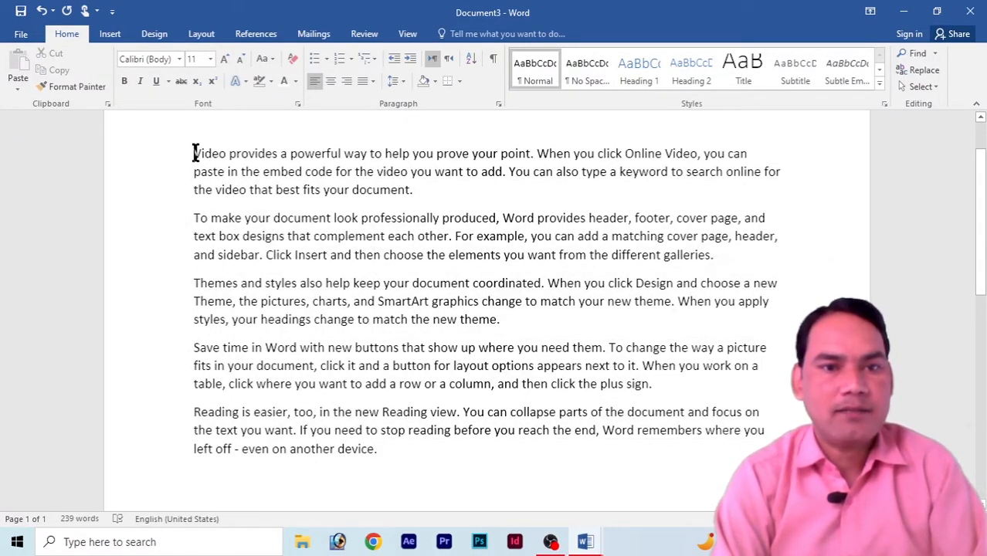
pyautogui.moveTo(223, 171); pyautogui.dragTo(382, 464)
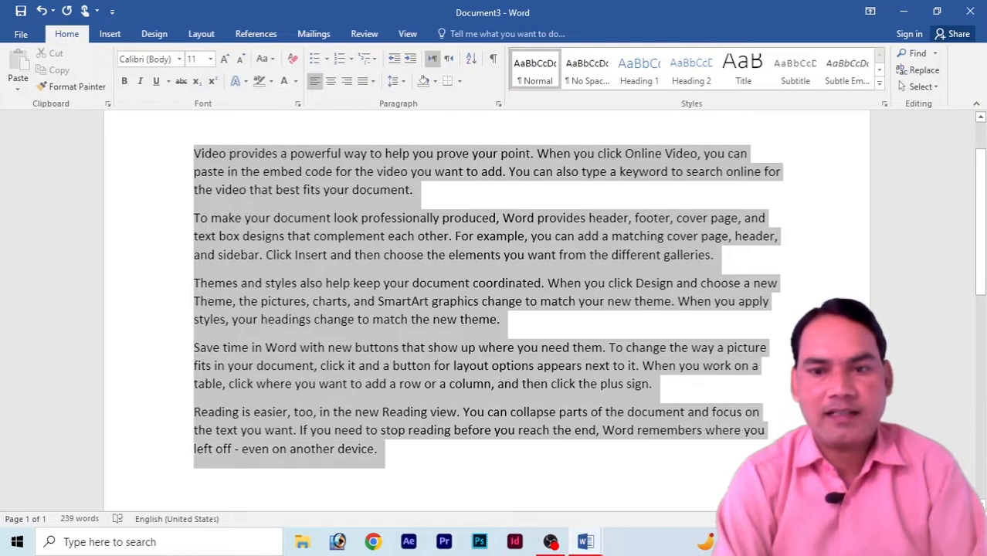
pyautogui.click(618, 348)
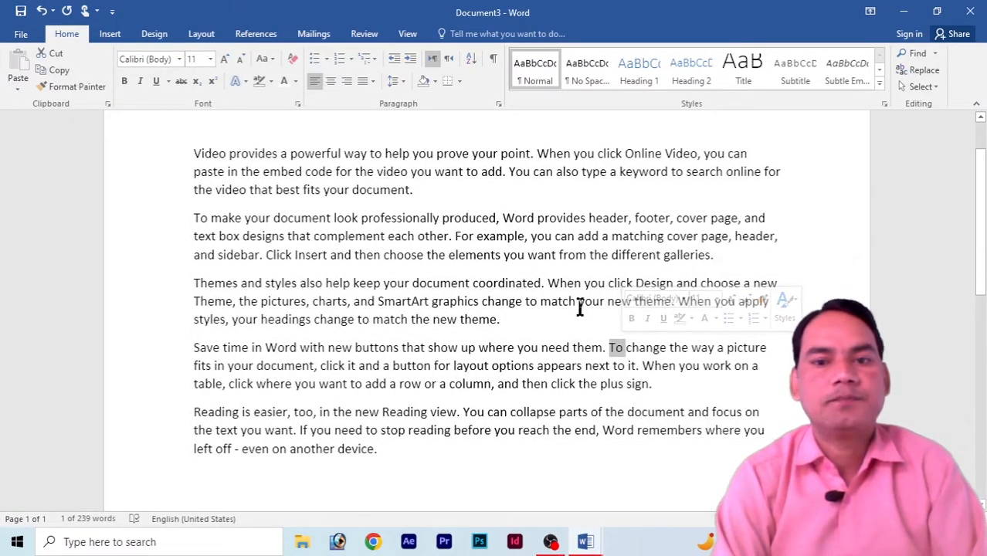
# Step: Change the case of all five paragraphs to lowercase
pyautogui.hotkey('ctrl', 'a')
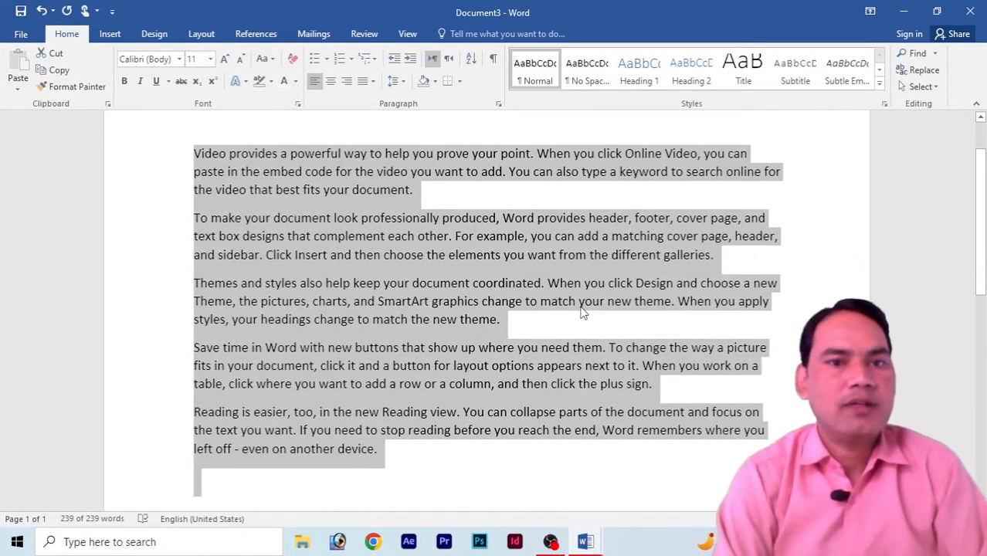
pyautogui.click(273, 61)
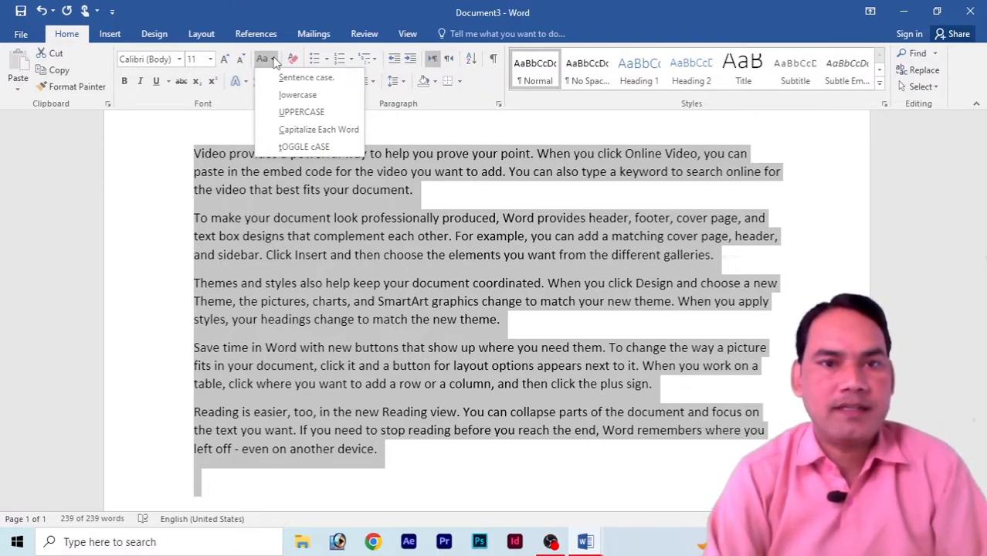
pyautogui.click(297, 95)
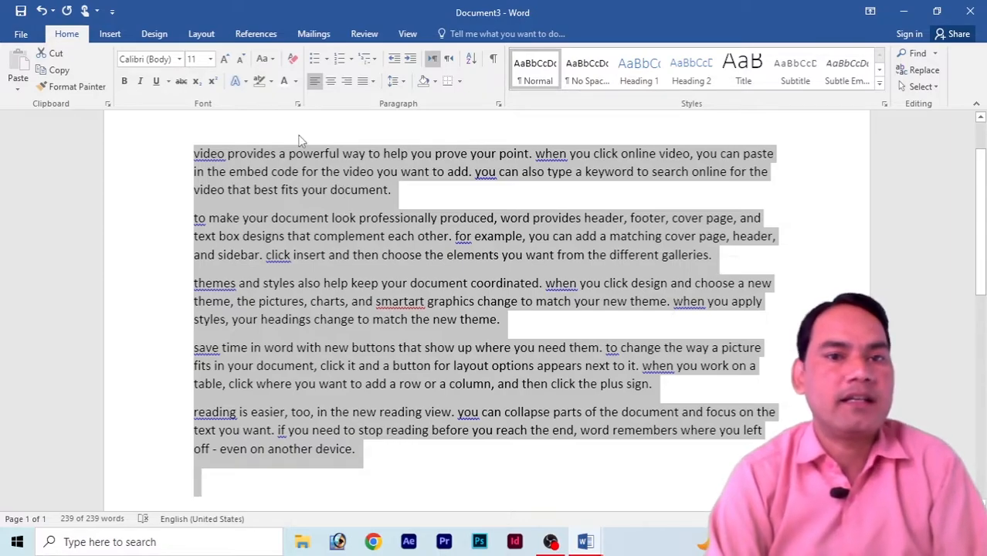
# Step: Change the case of the whole document's text to UPPERCASE and clear the selection
pyautogui.click(273, 59)
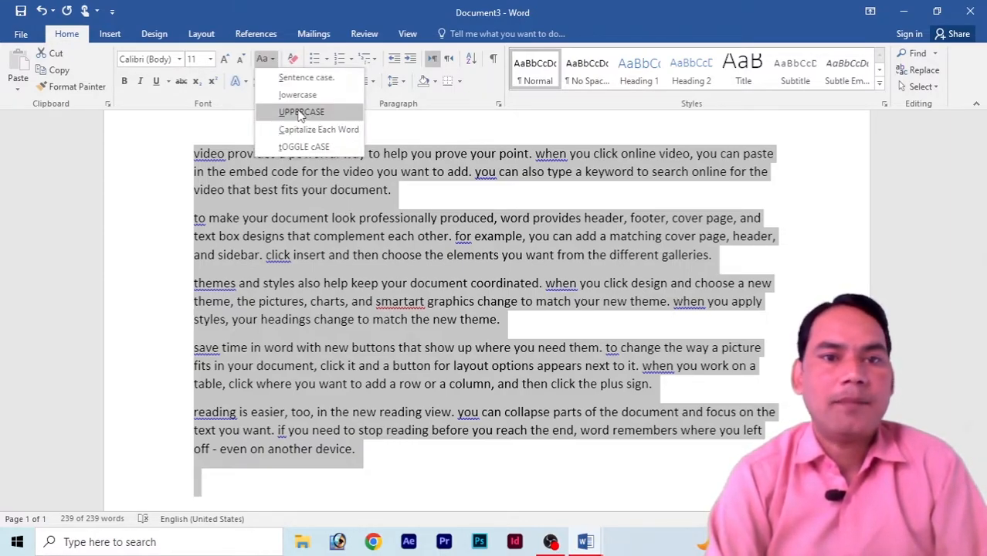
pyautogui.click(300, 113)
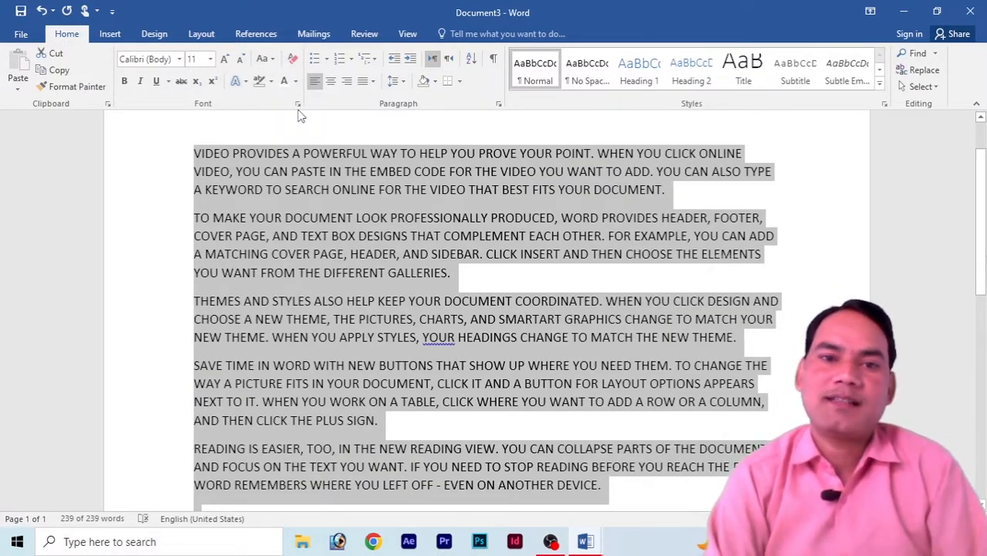
pyautogui.doubleClick(377, 218)
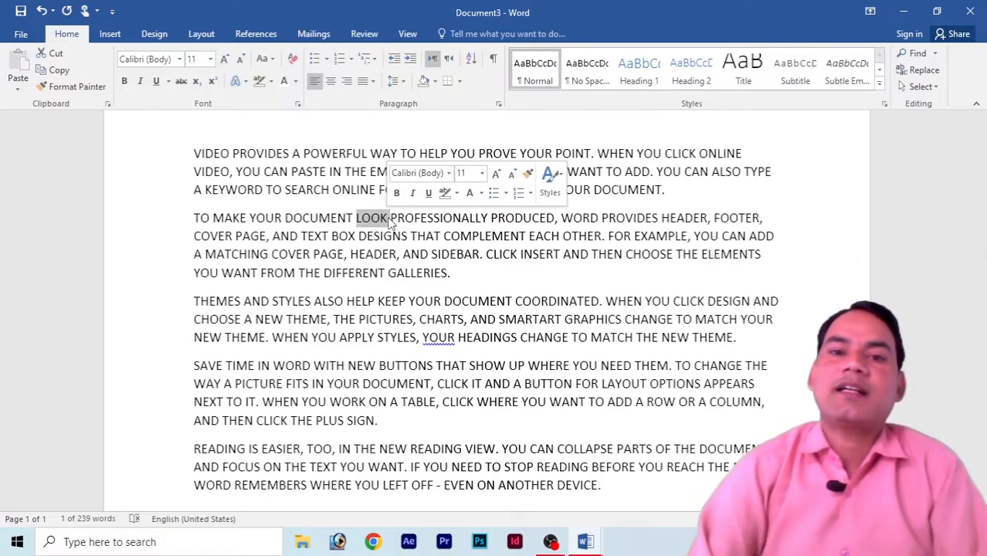
pyautogui.click(328, 193)
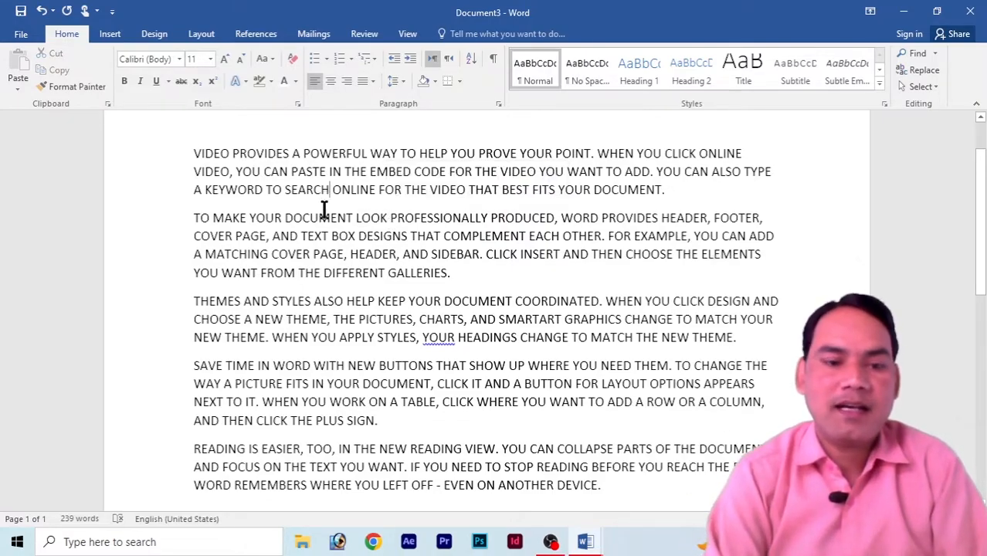
# Step: Apply Capitalize Each Word to all the text in the document and follow it with tOGGLE cASE
pyautogui.hotkey('ctrl', 'a')
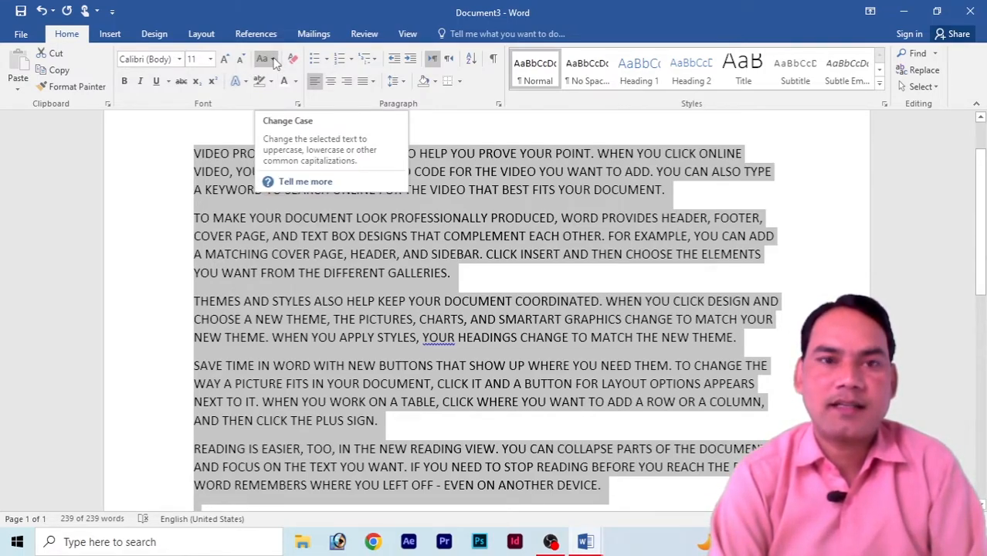
pyautogui.click(274, 61)
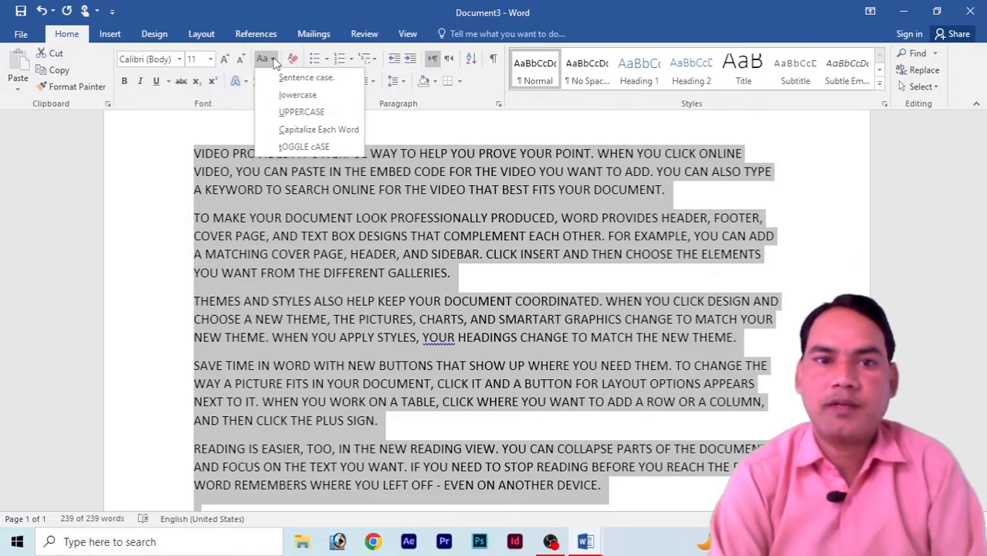
pyautogui.click(316, 130)
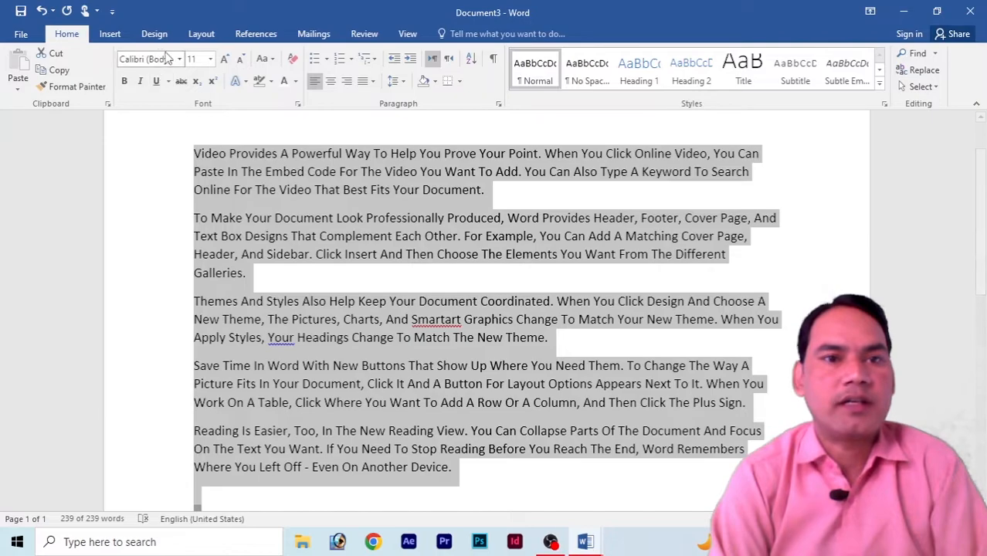
pyautogui.click(273, 60)
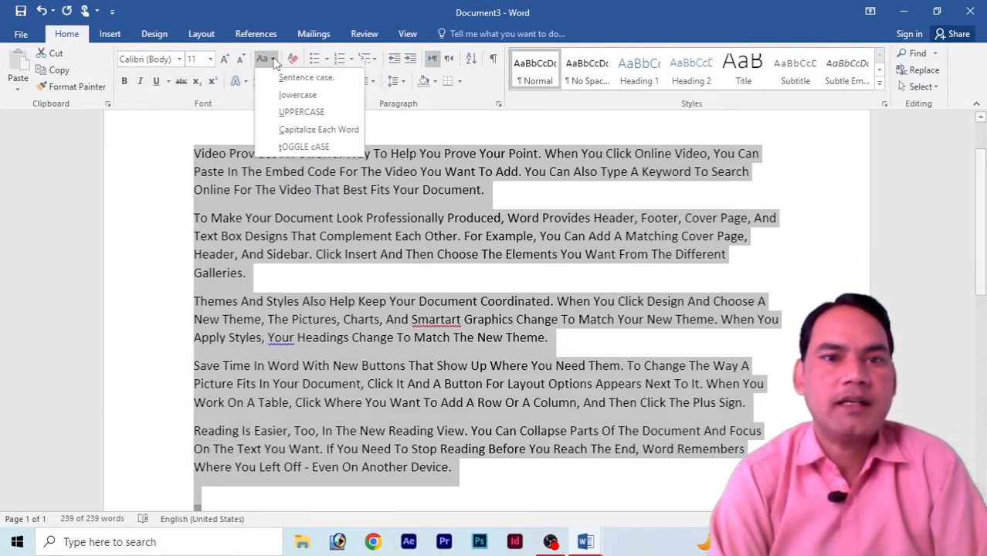
pyautogui.click(307, 147)
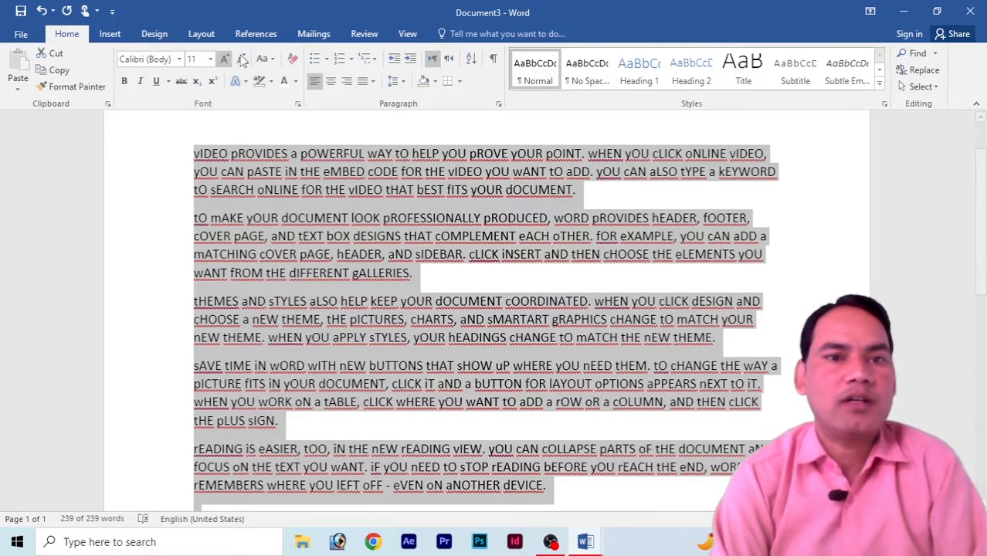
# Step: Apply Sentence case to the five selected paragraphs and deselect the text
pyautogui.click(270, 60)
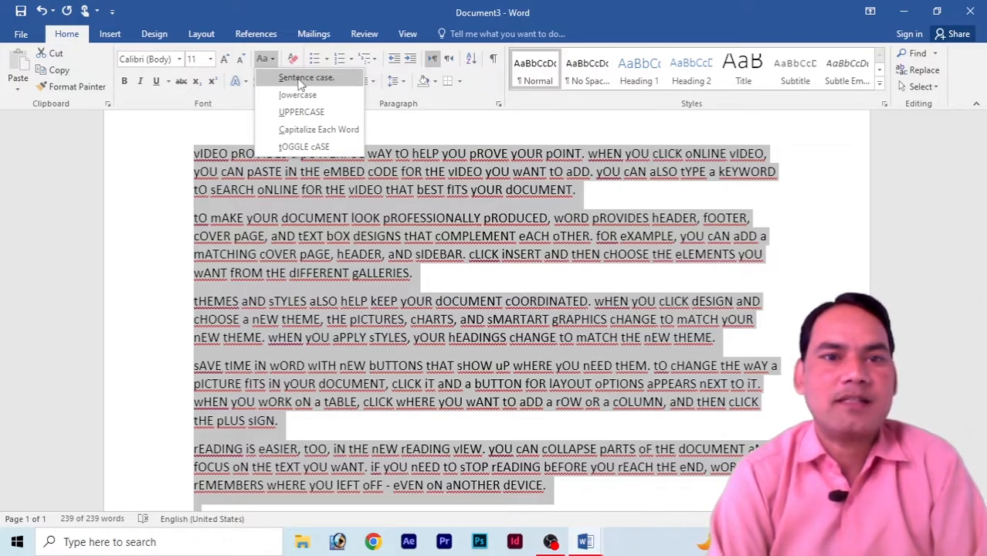
pyautogui.click(304, 80)
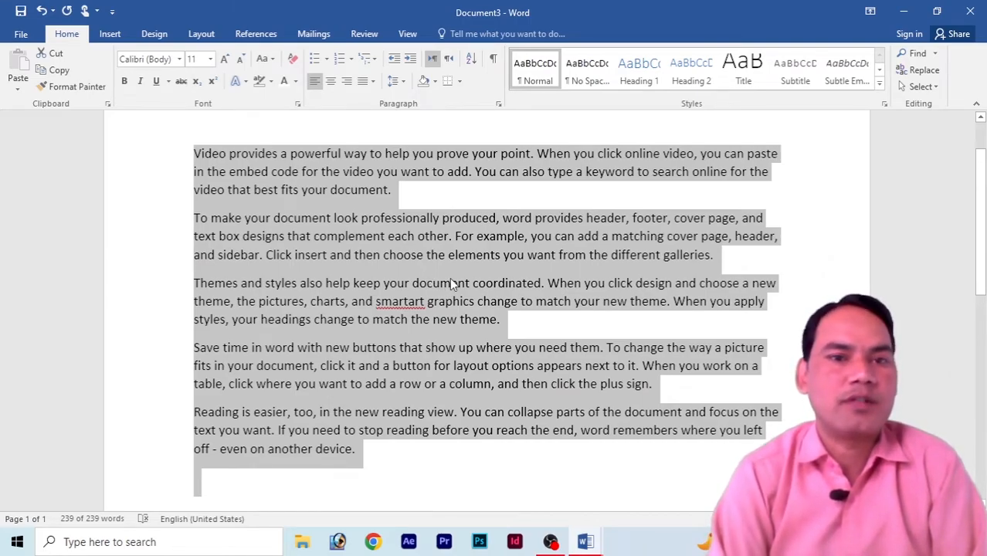
pyautogui.click(273, 60)
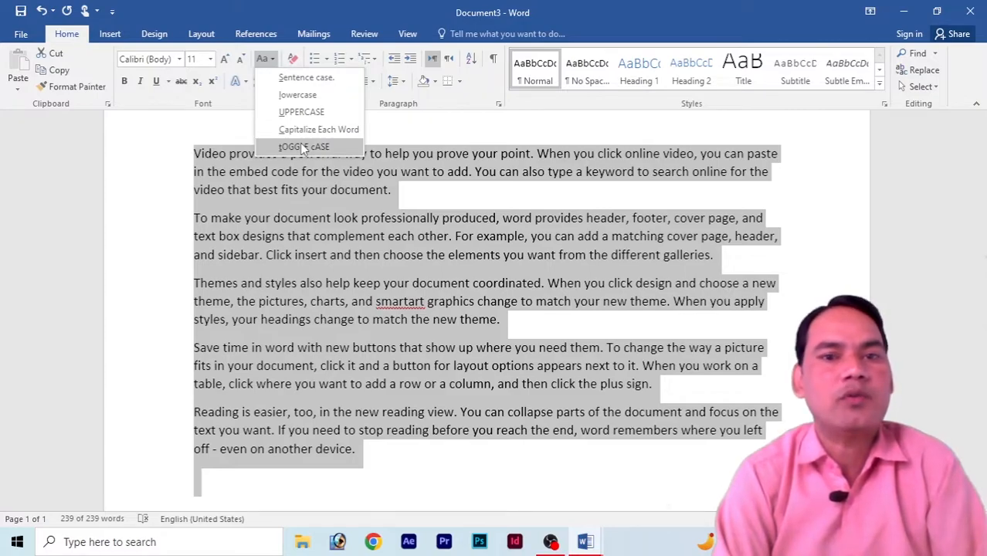
pyautogui.click(398, 194)
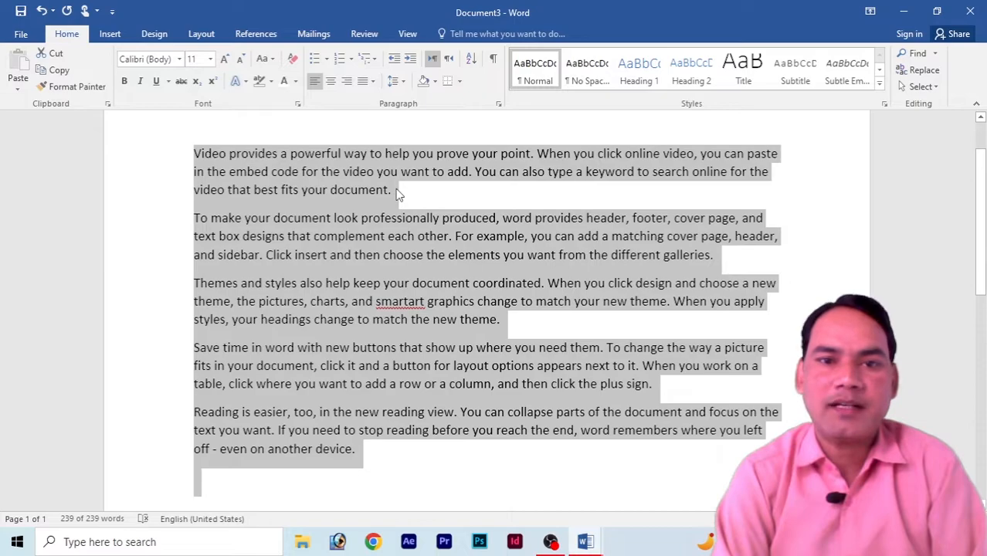
pyautogui.click(398, 193)
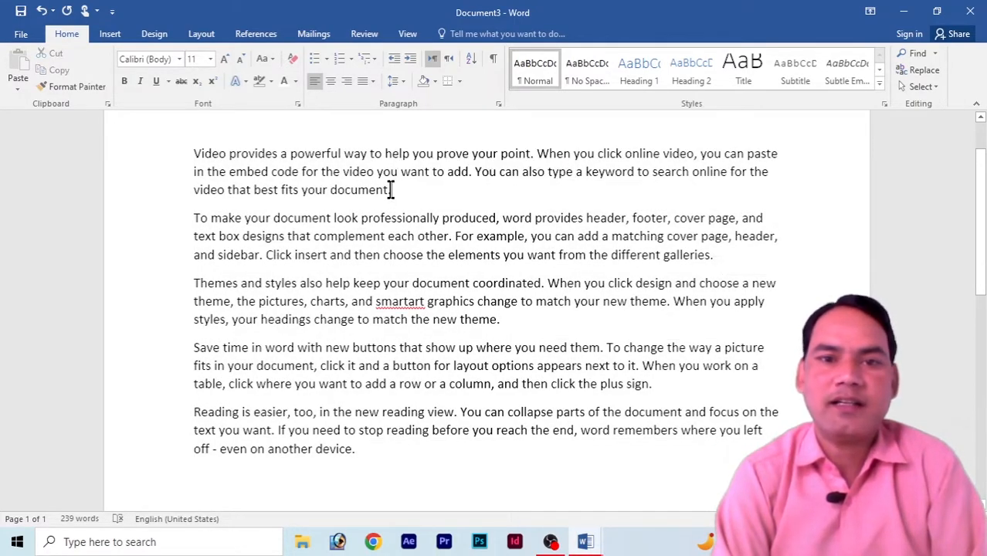